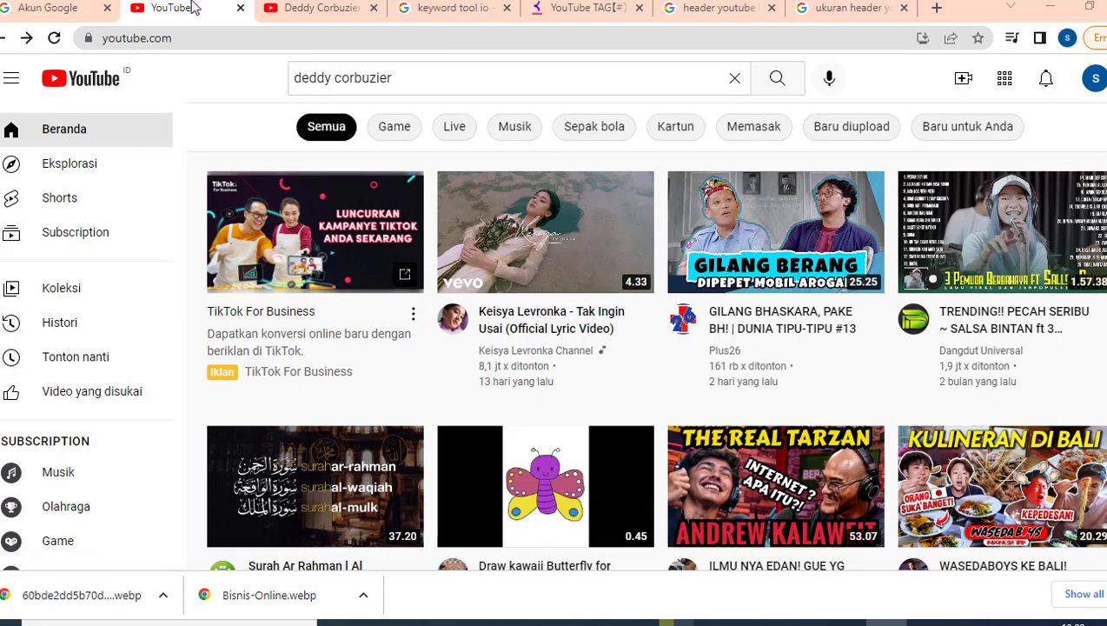
Open the YouTube account menu from the avatar at top right.
left_click(1094, 79)
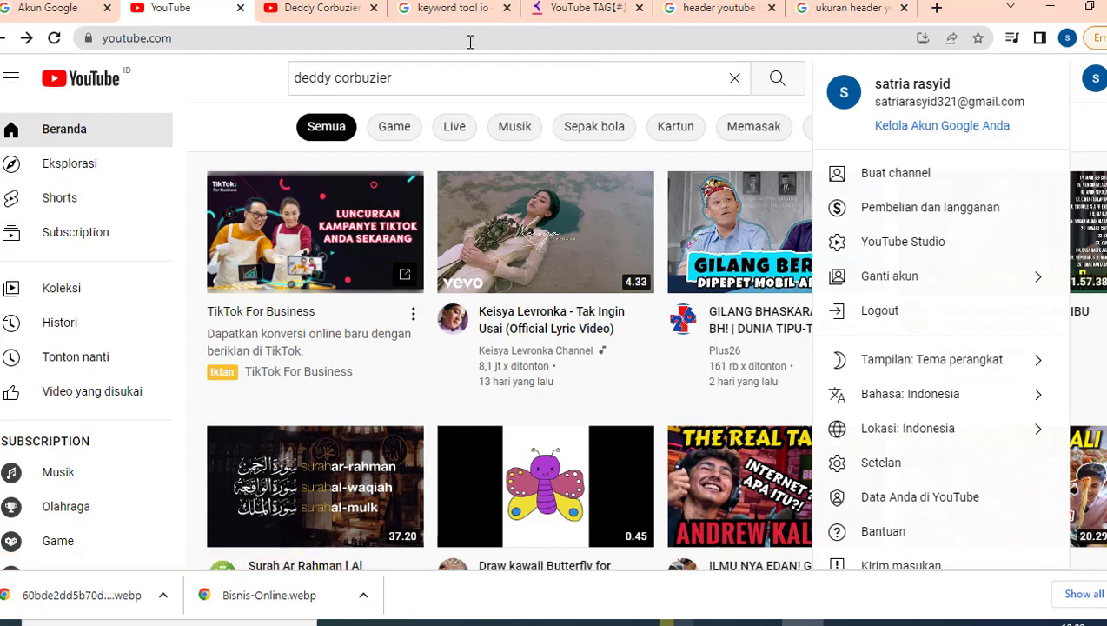
left_click(1094, 80)
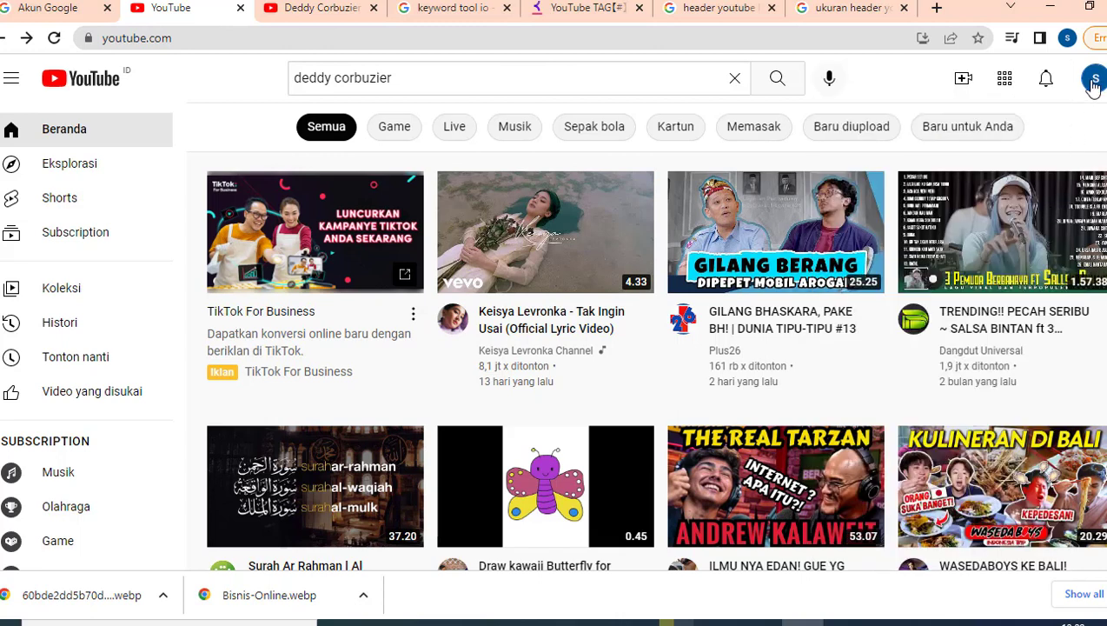
left_click(1094, 85)
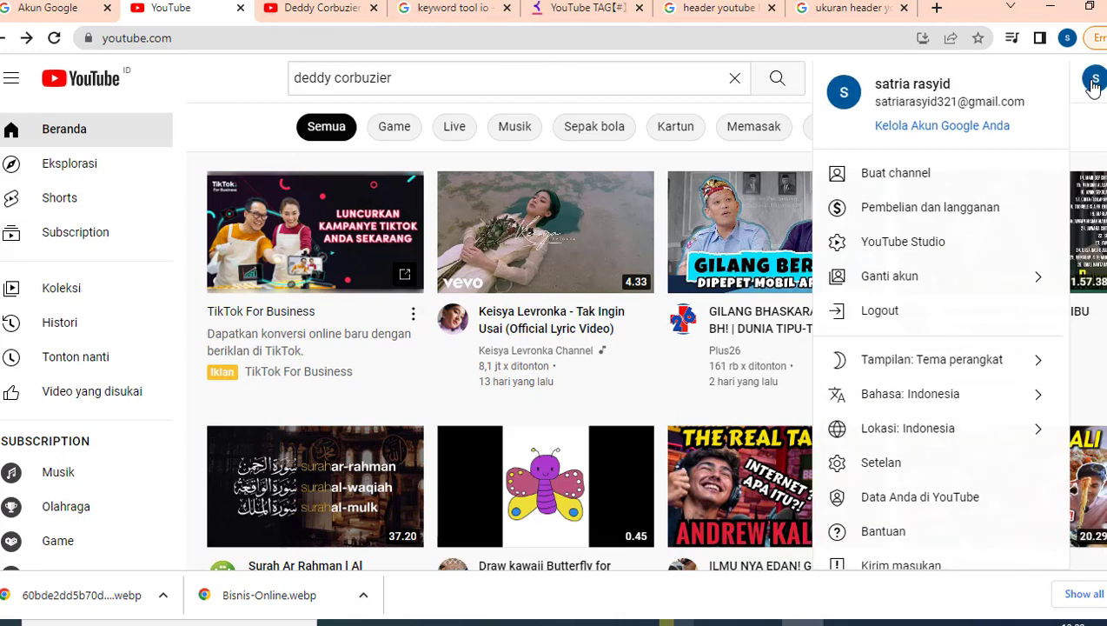
View a menu item's icon image in a new tab, then return to YouTube with the menu open.
right_click(919, 250)
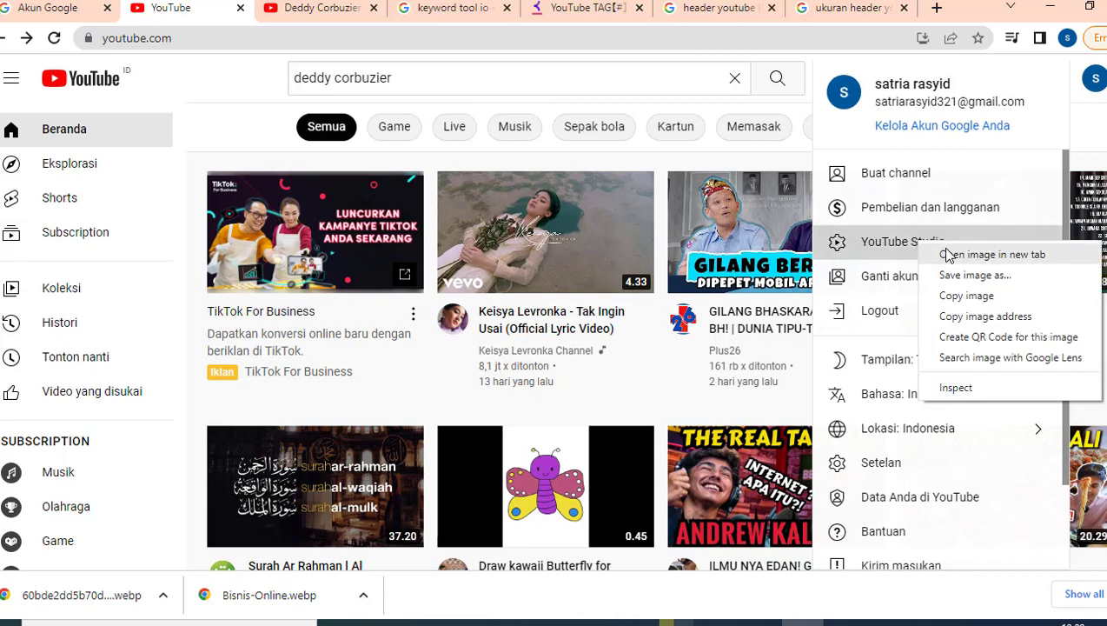
left_click(947, 250)
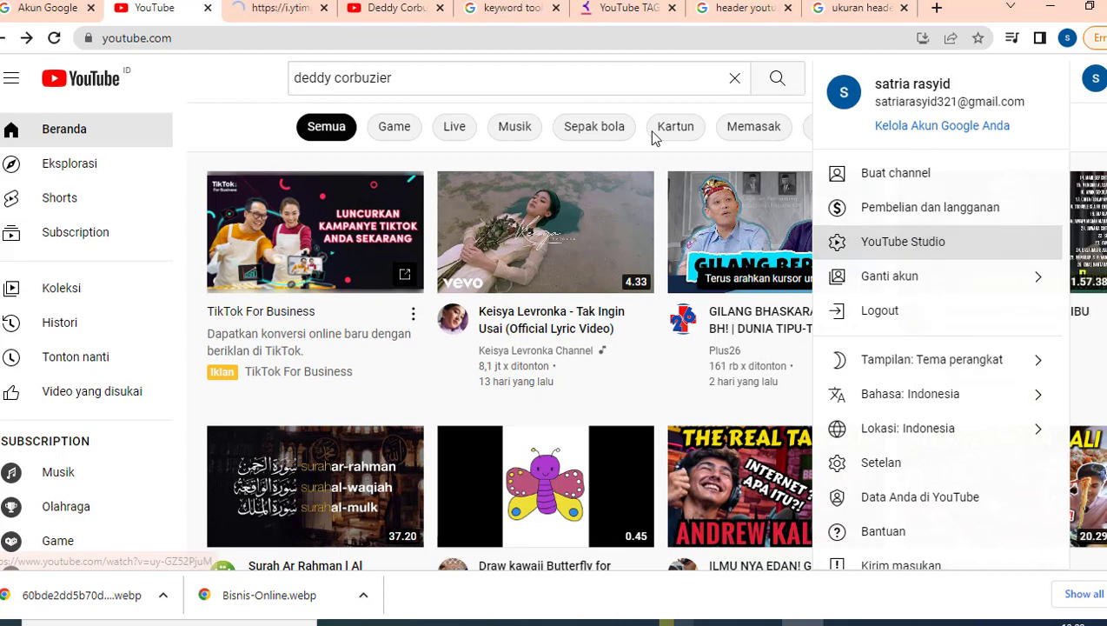
left_click(272, 16)
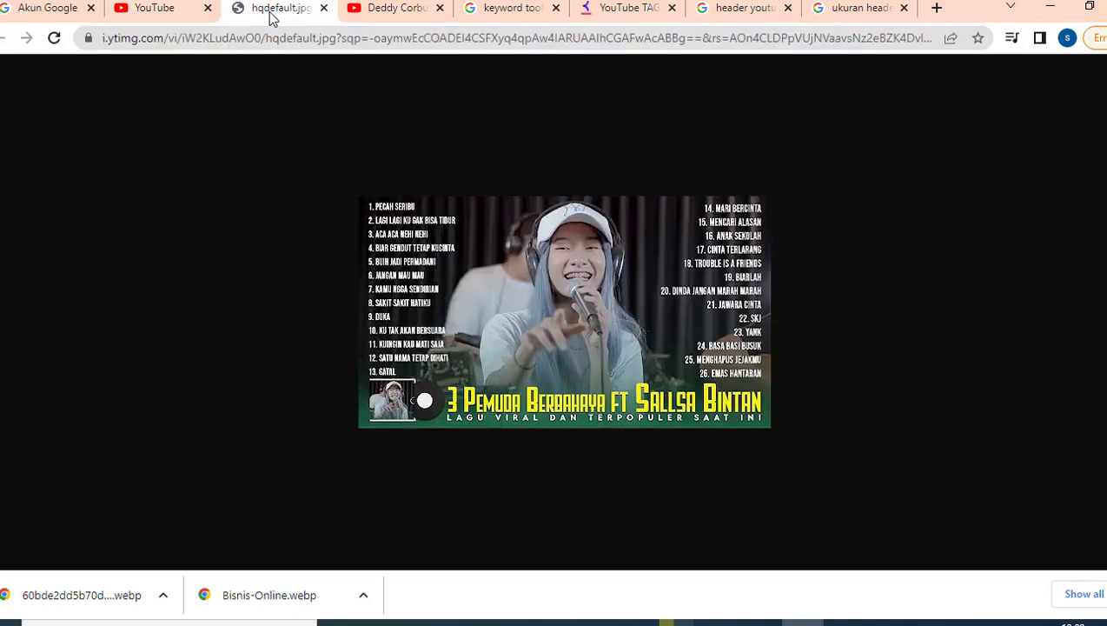
left_click(323, 8)
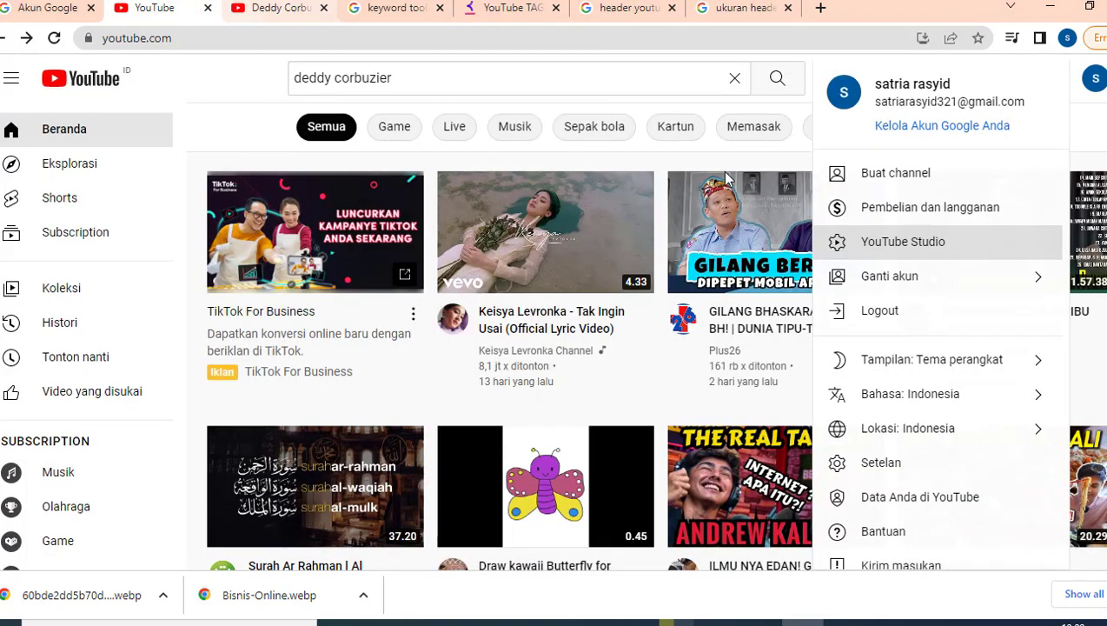
right_click(879, 248)
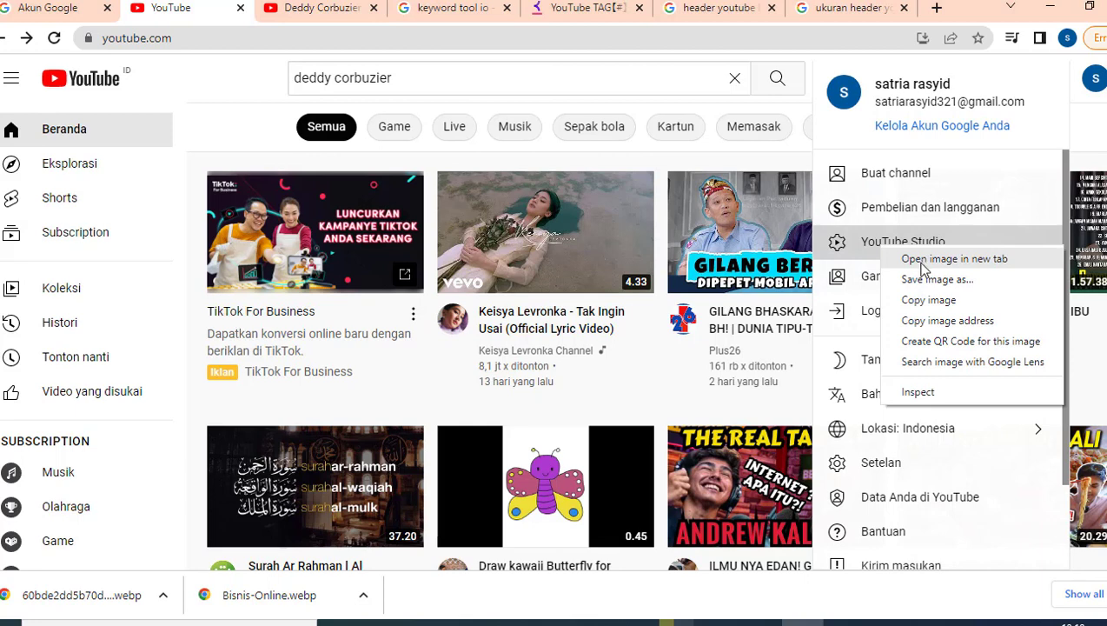
left_click(863, 250)
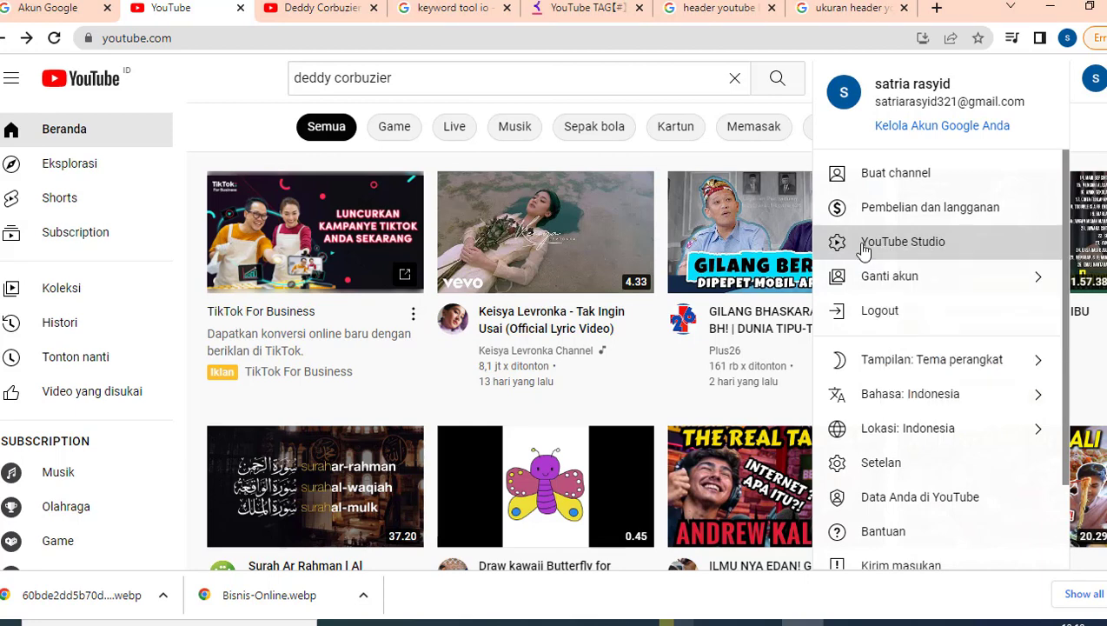
Start a channel via Buat channel, replace the name with 'Bisnis Online', and choose UPLOAD FOTO.
left_click(863, 249)
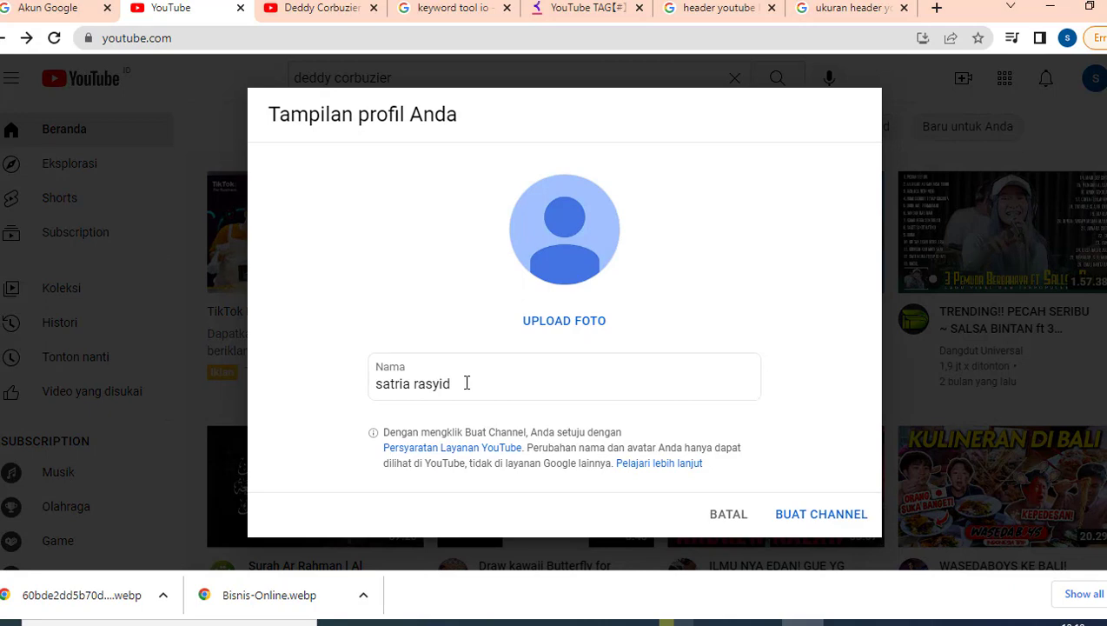
left_click(467, 382)
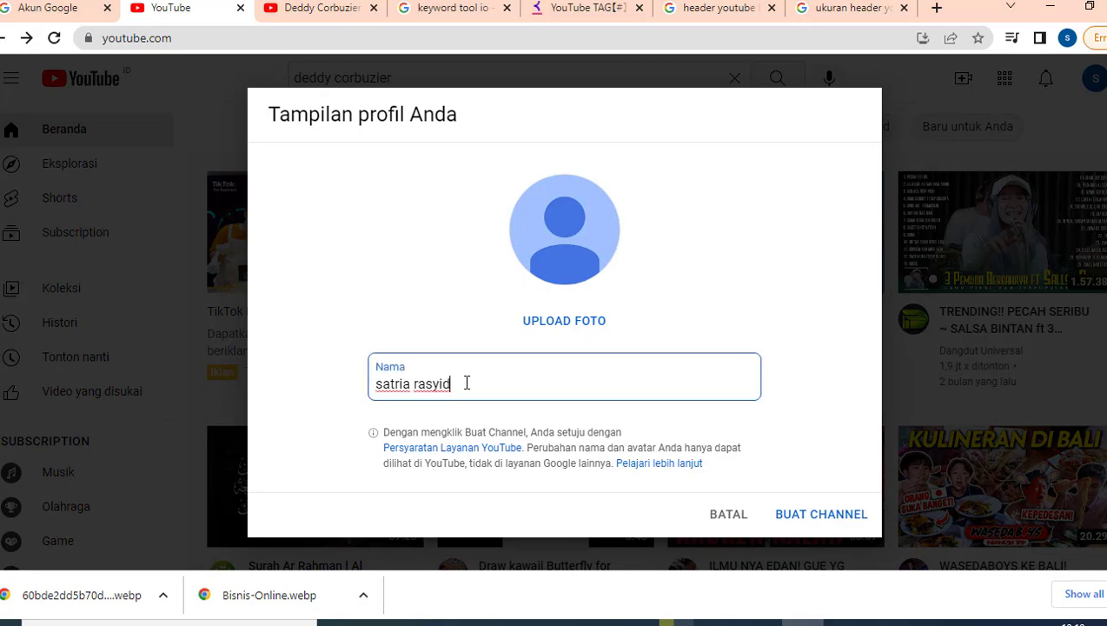
key("ctrl+a")
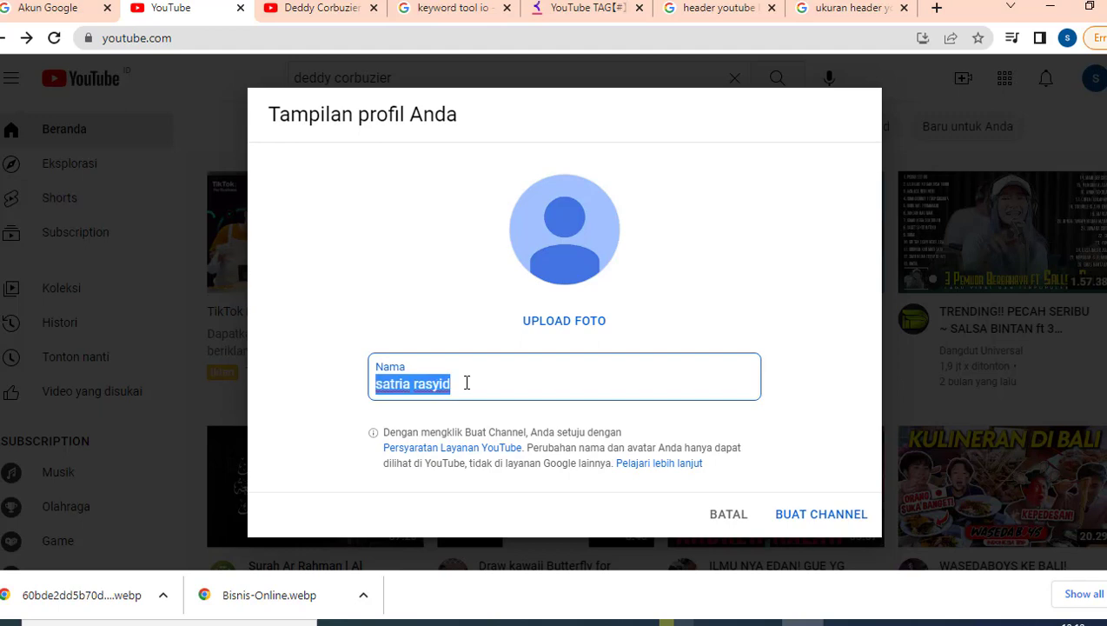
type("B")
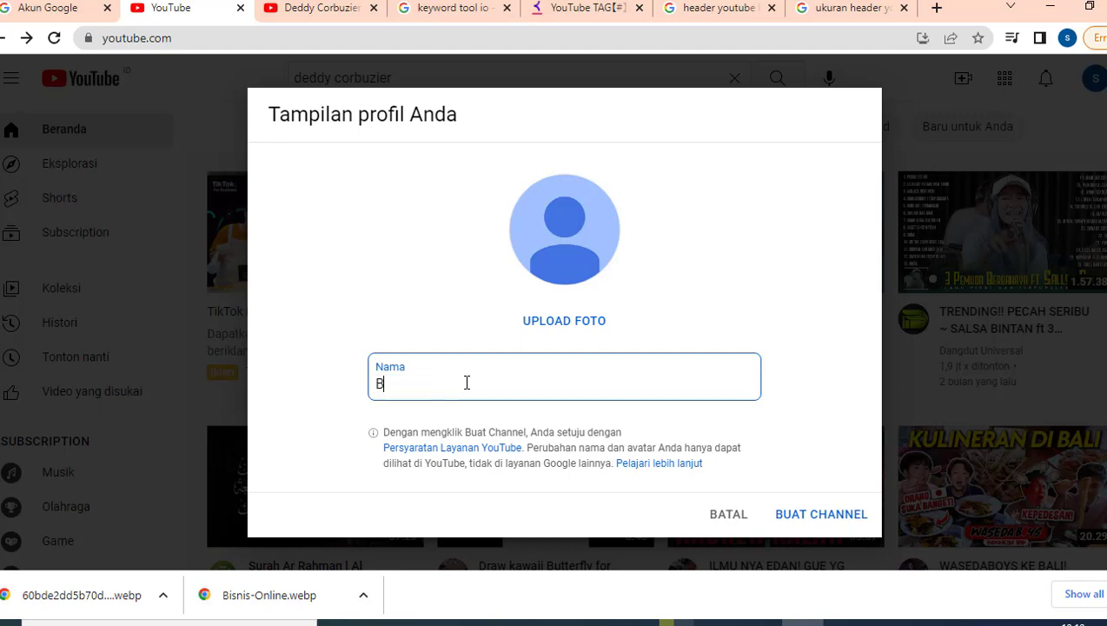
type("isnis Online")
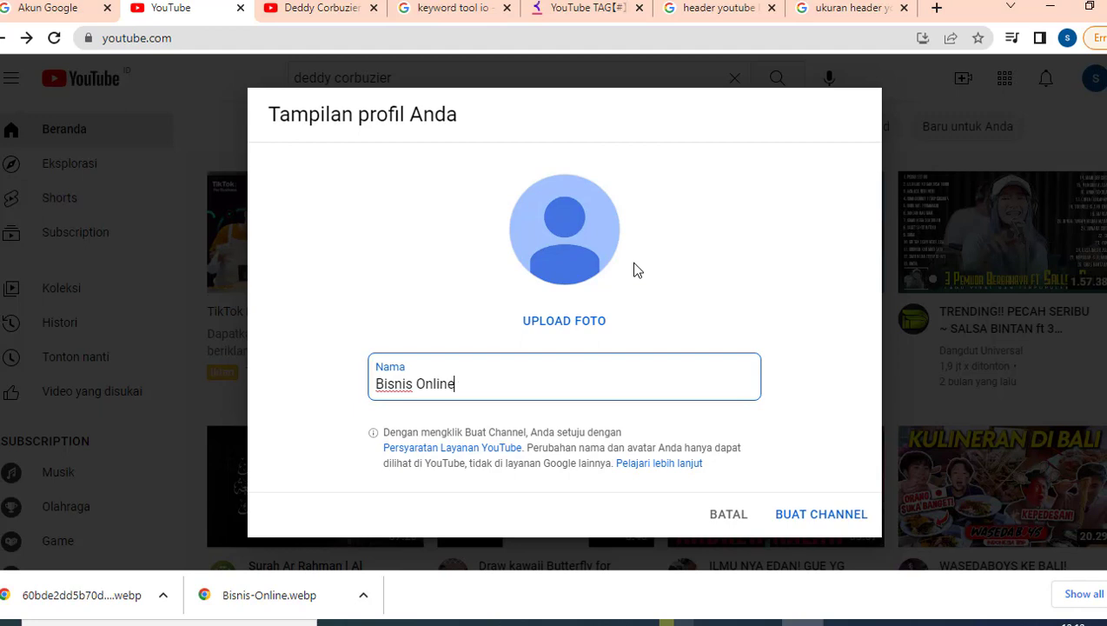
left_click(570, 321)
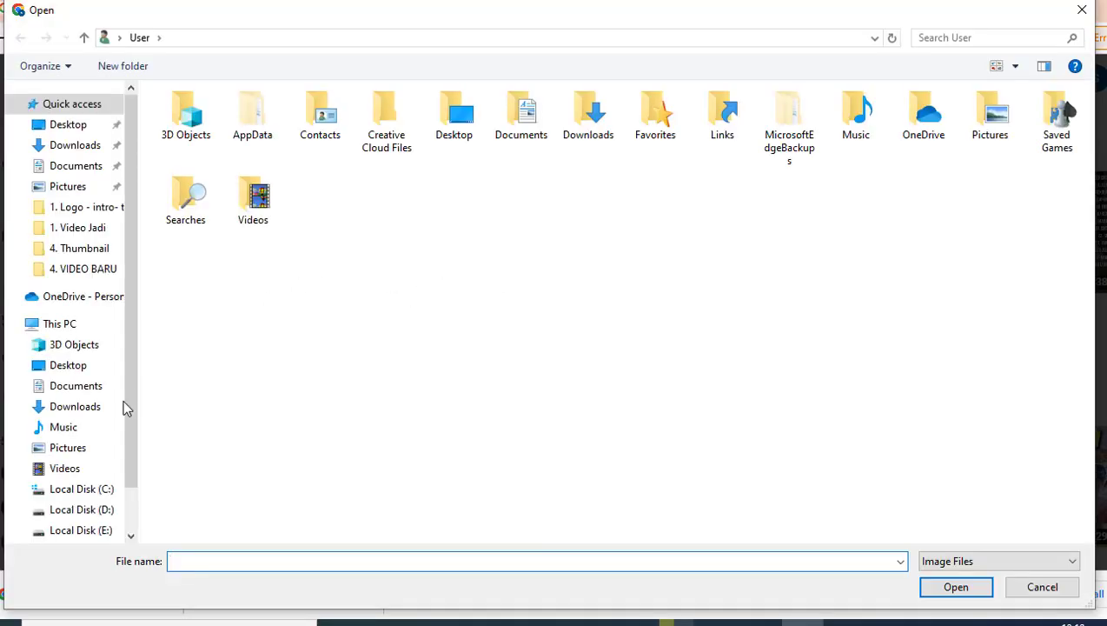
Pick Bisnis-Online from Downloads and crop it around the ONLINE BUSINESS text as the profile photo.
left_click(75, 407)
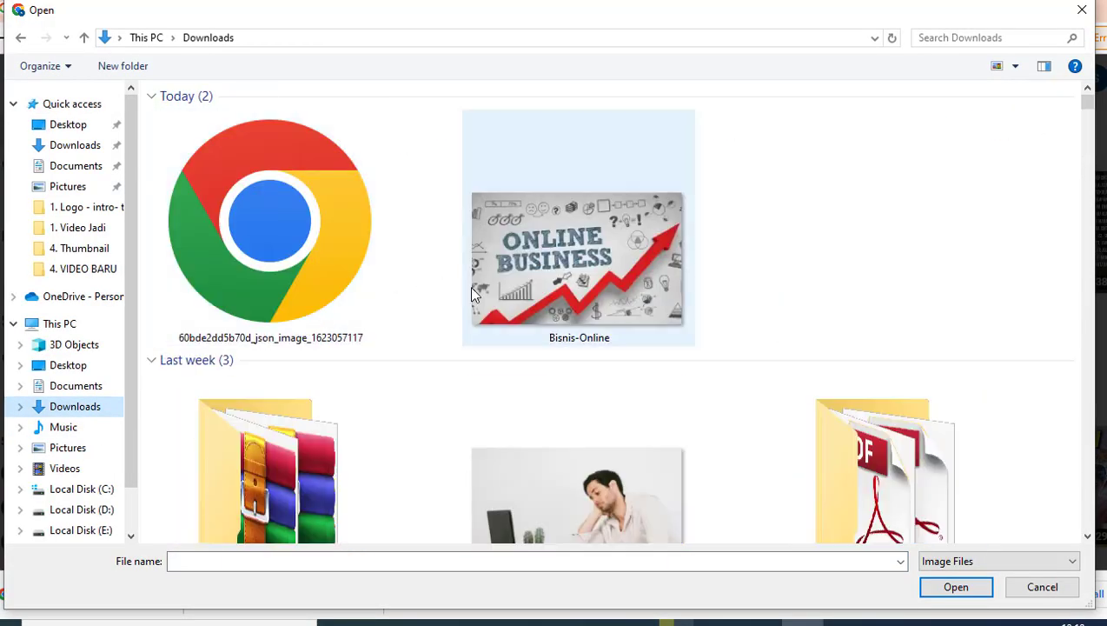
double_click(555, 192)
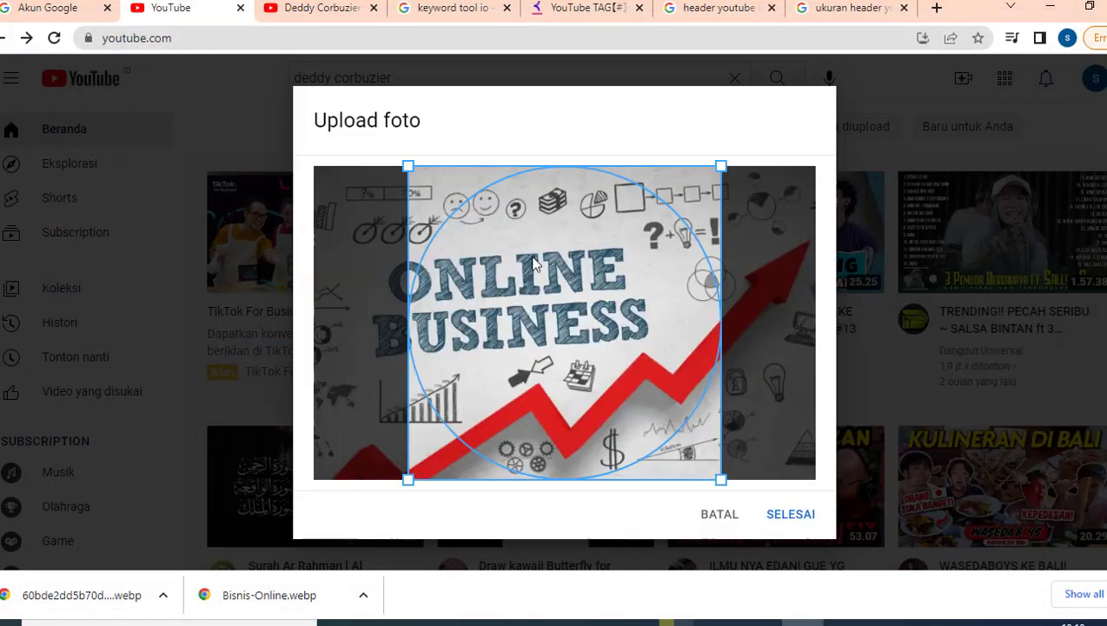
left_click_drag(532, 258, 476, 253)
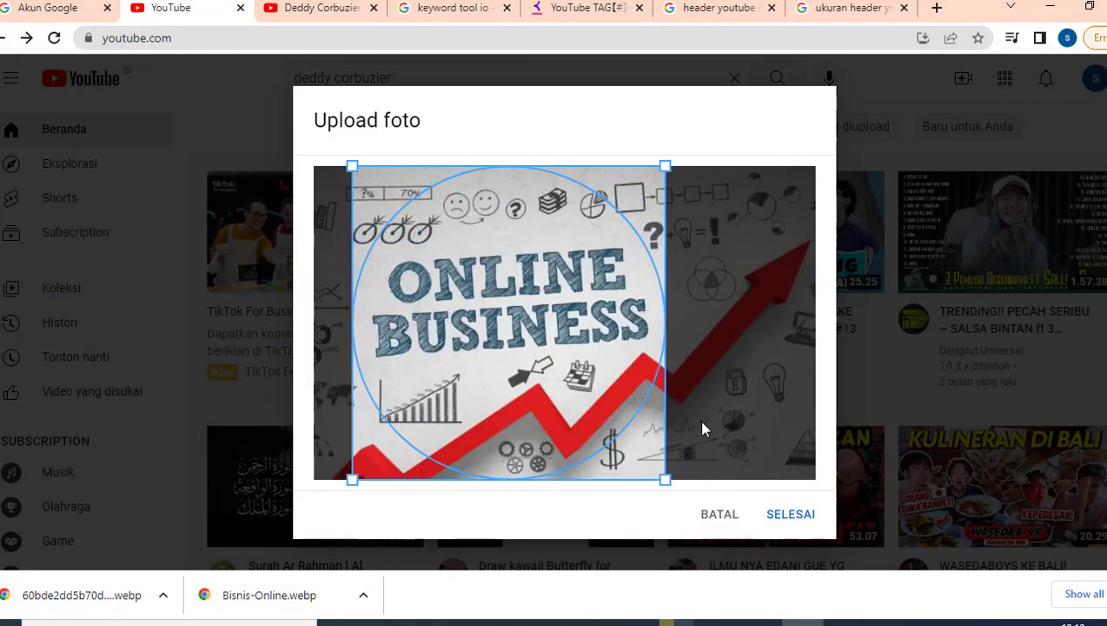
left_click(787, 515)
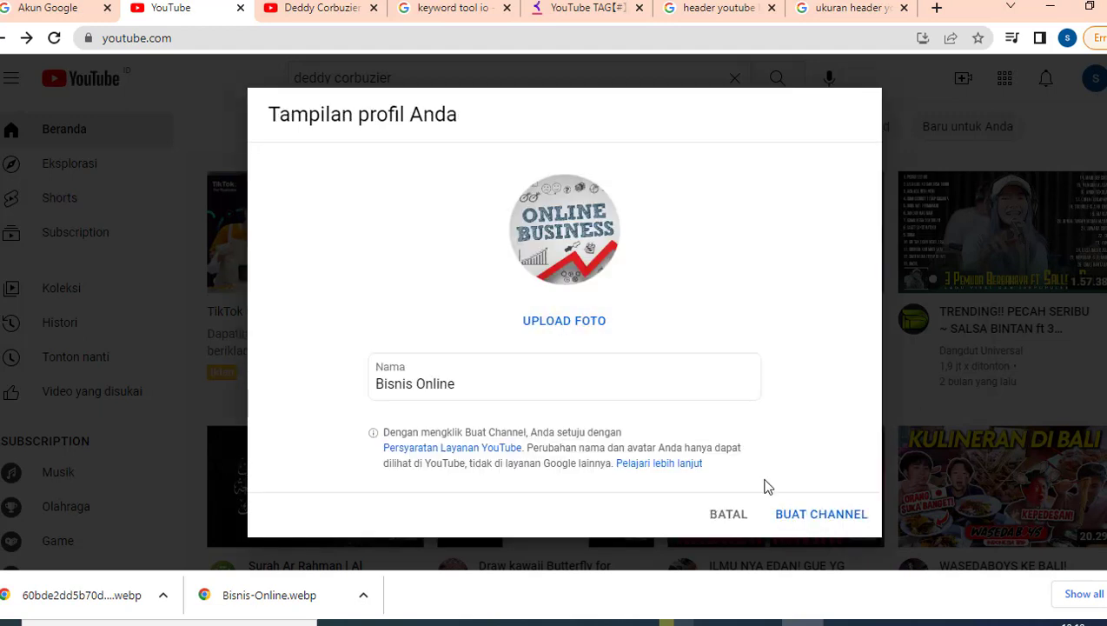
Create the Bisnis Online channel and dismiss the welcome and dark-theme notices.
left_click(812, 522)
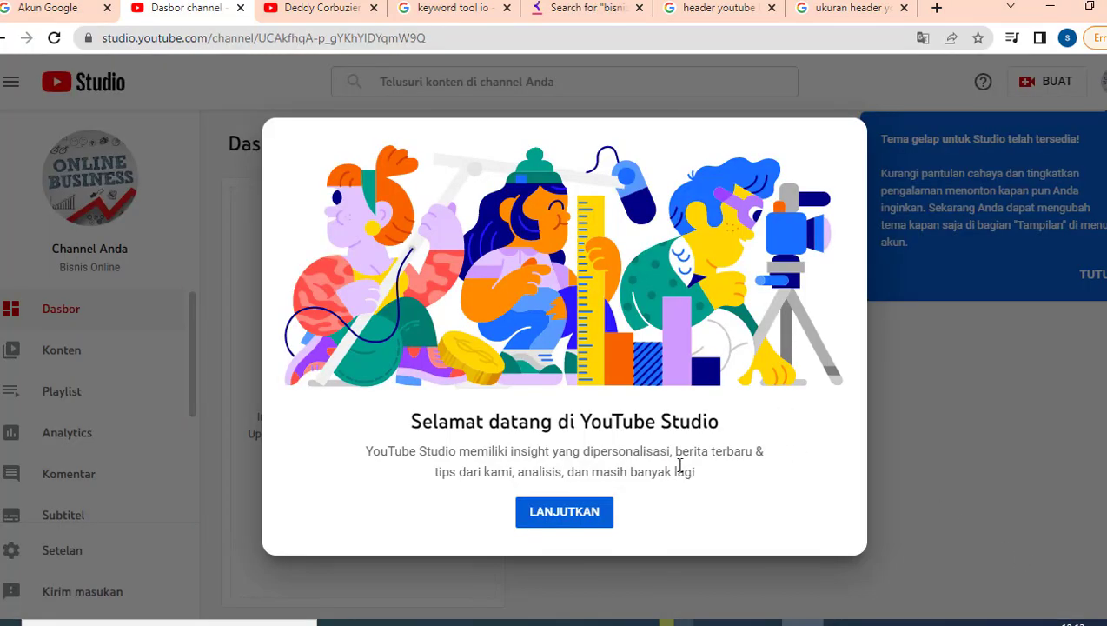
left_click(567, 515)
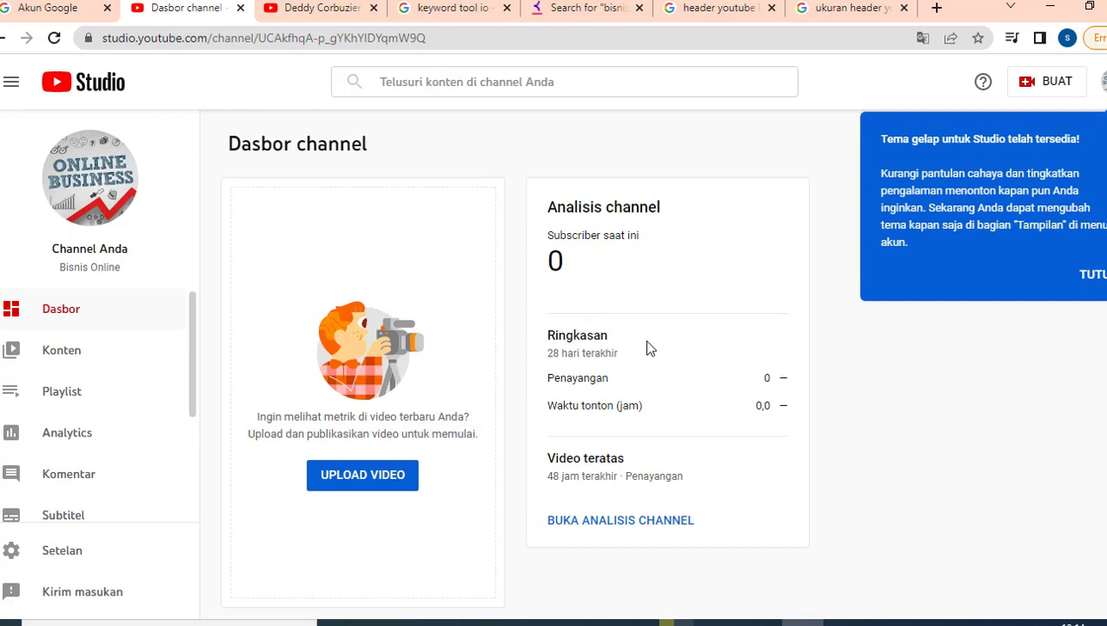
left_click(1095, 276)
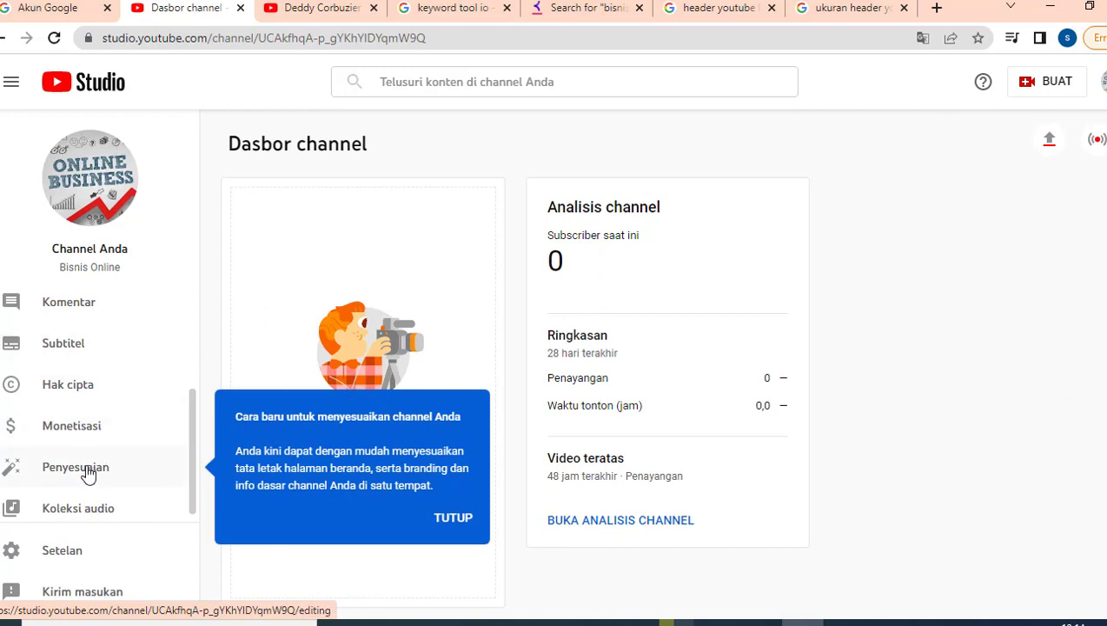
Open Penyesuaian in the sidebar to view the Tata letak layout settings.
left_click(87, 470)
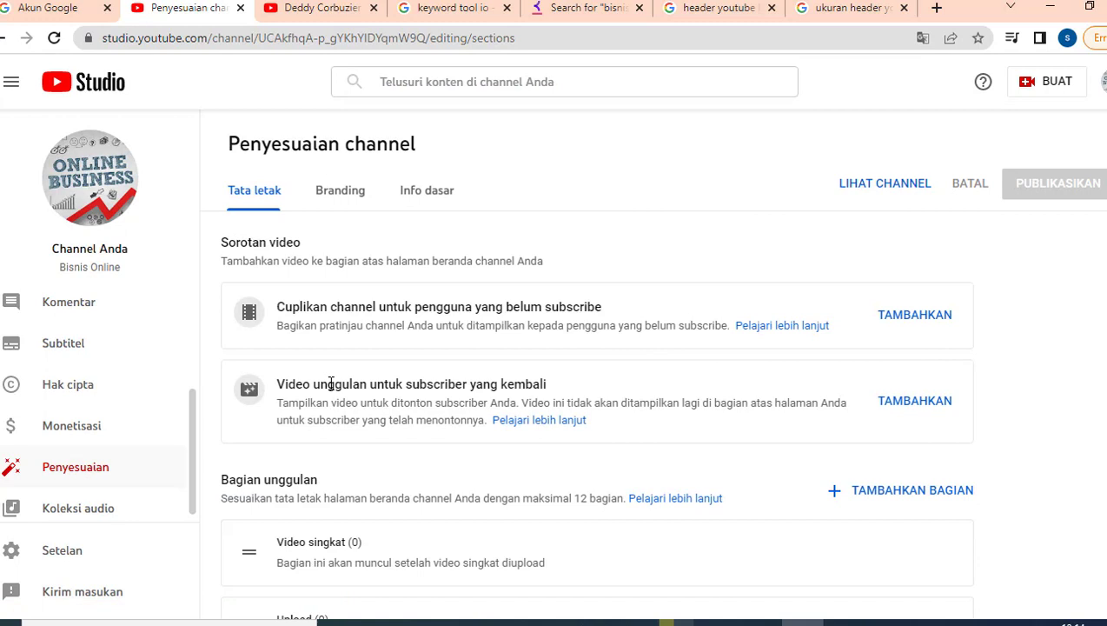
scroll(527, 311, "down", 2)
scroll(486, 261, "up", 2)
left_click(321, 8)
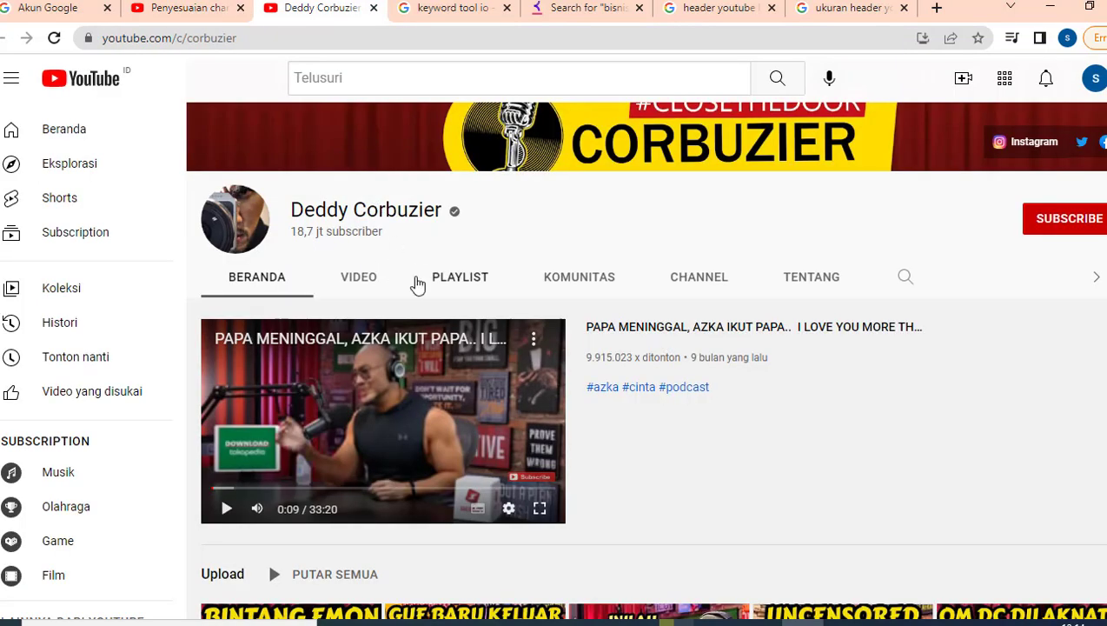
scroll(415, 284, "up", 1)
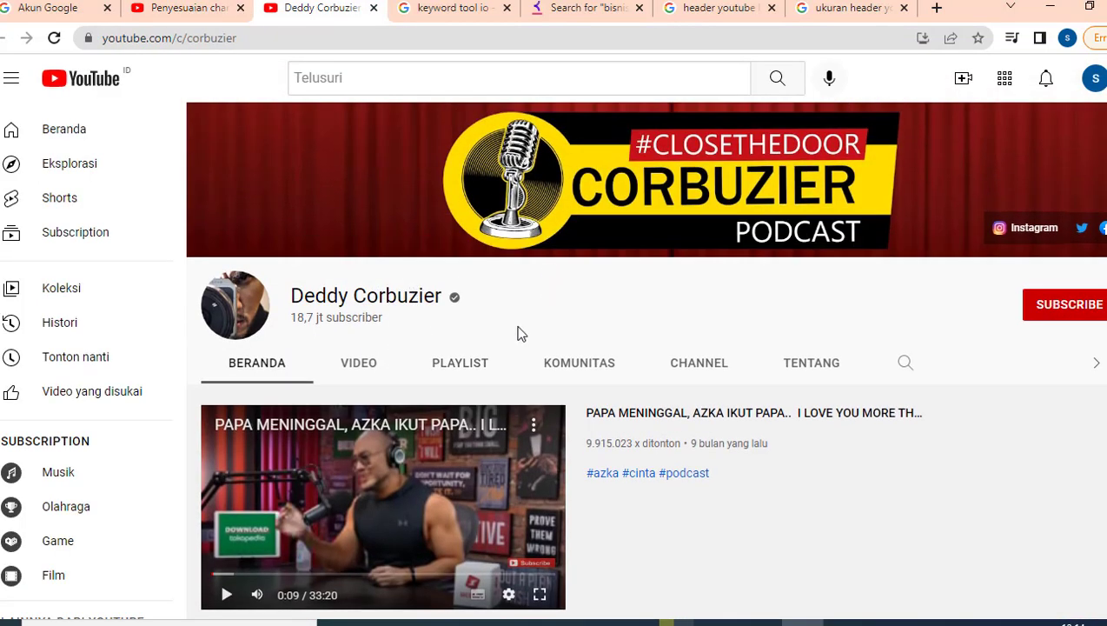
scroll(519, 321, "down", 1)
left_click(185, 8)
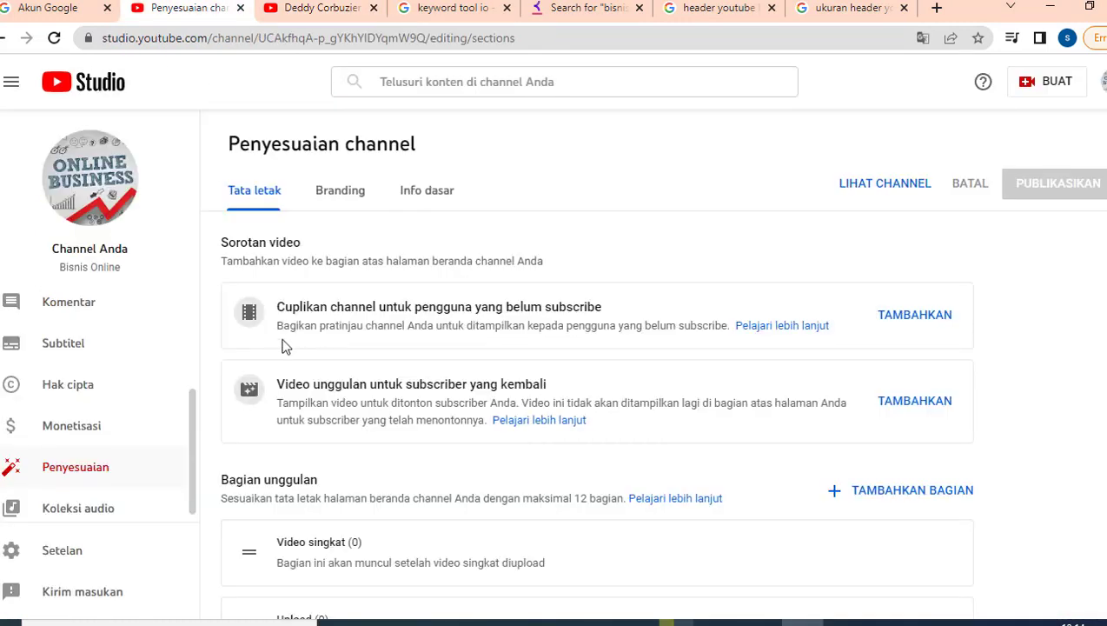
left_click(303, 19)
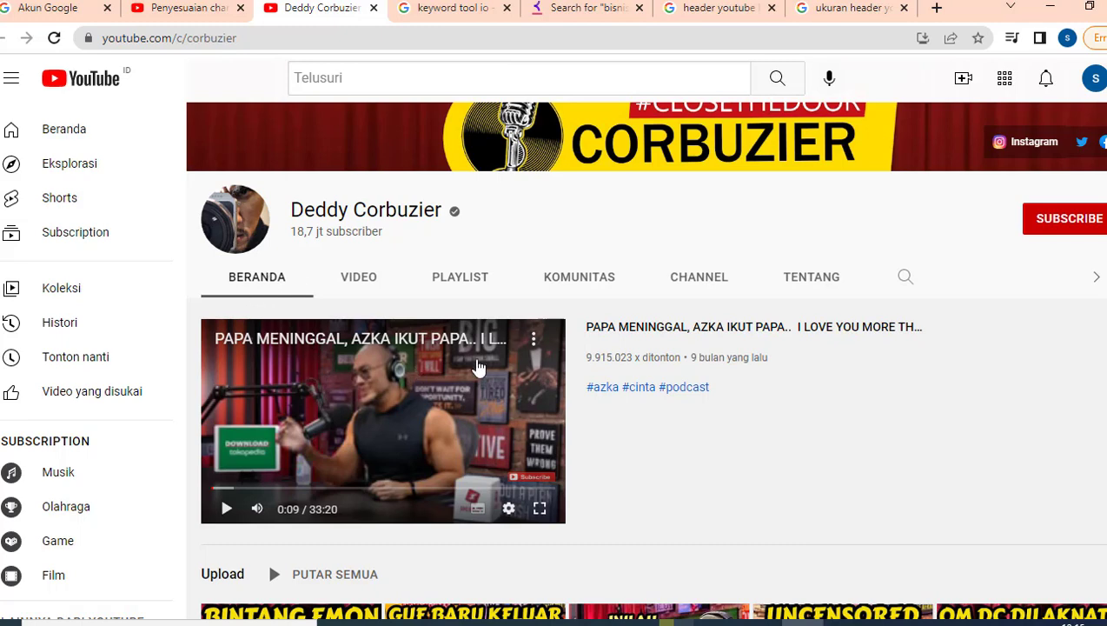
left_click(189, 14)
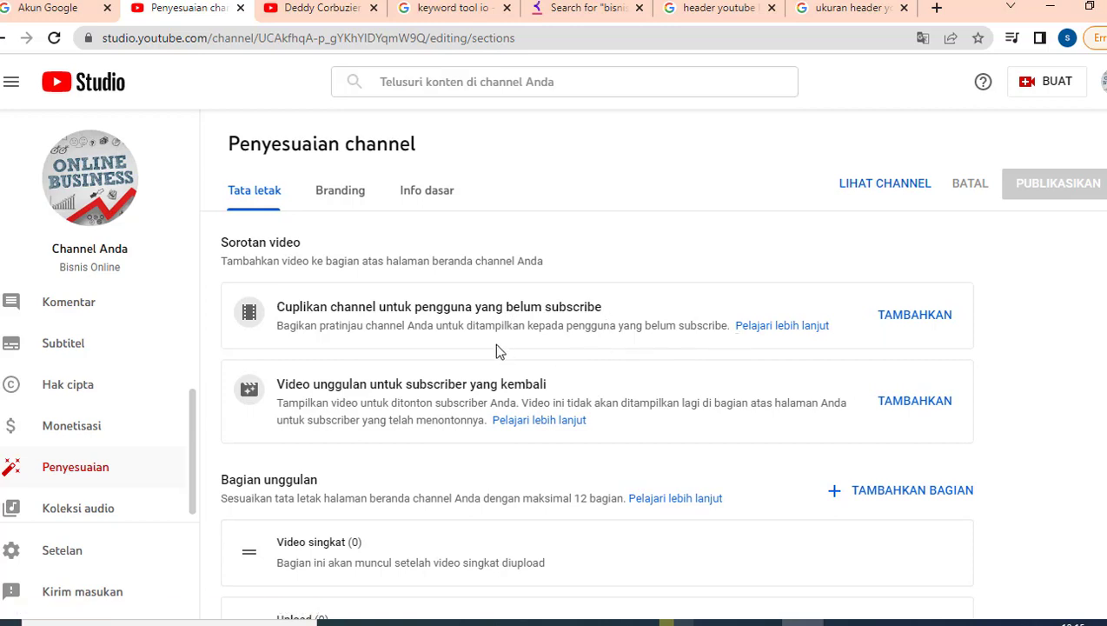
left_click(934, 324)
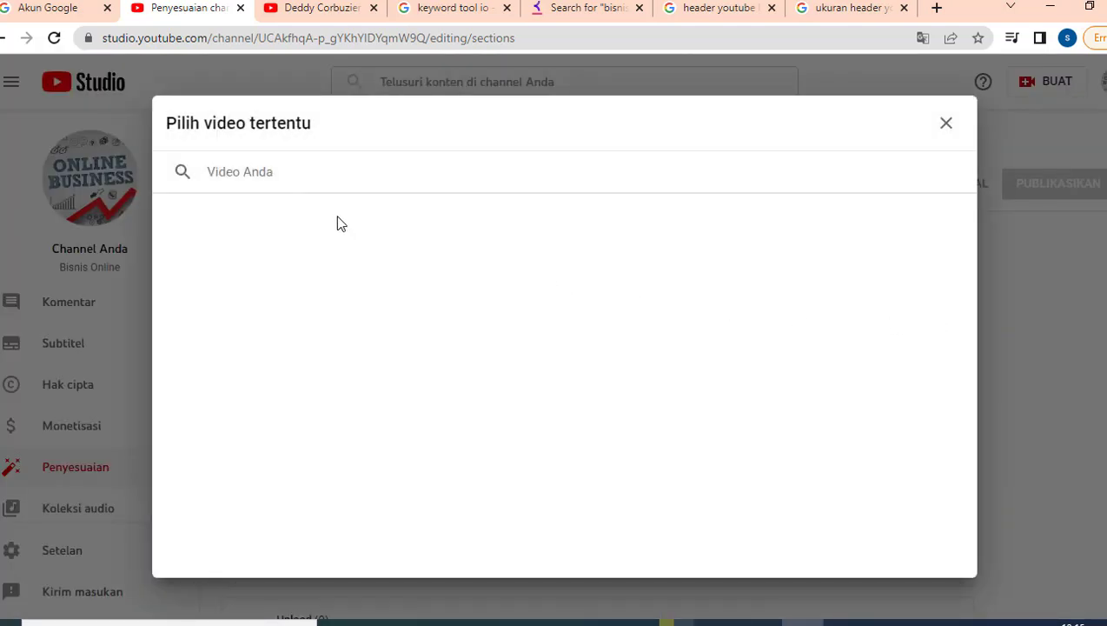
left_click(945, 122)
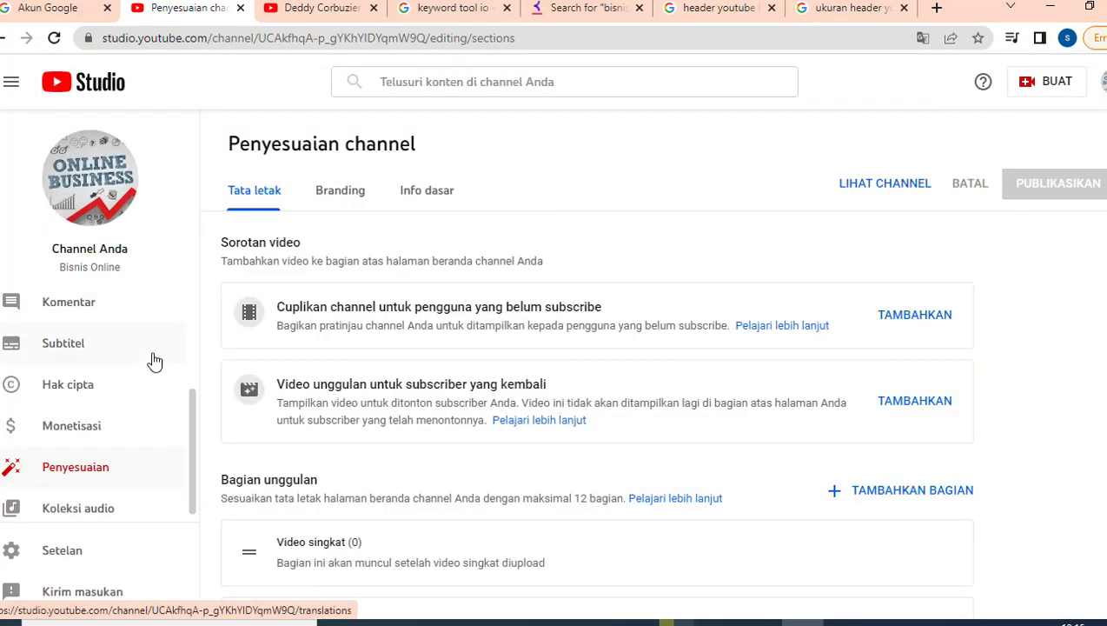
scroll(152, 360, "up", 3)
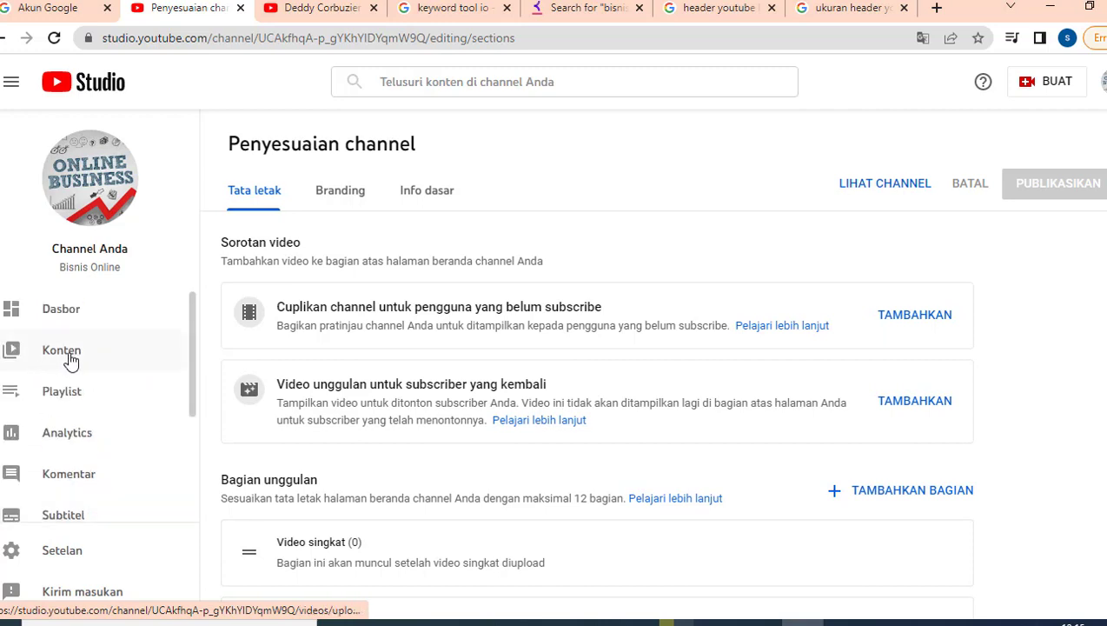
Check the empty channel trailer picker, then move to the Branding tab of channel customisation.
left_click(917, 327)
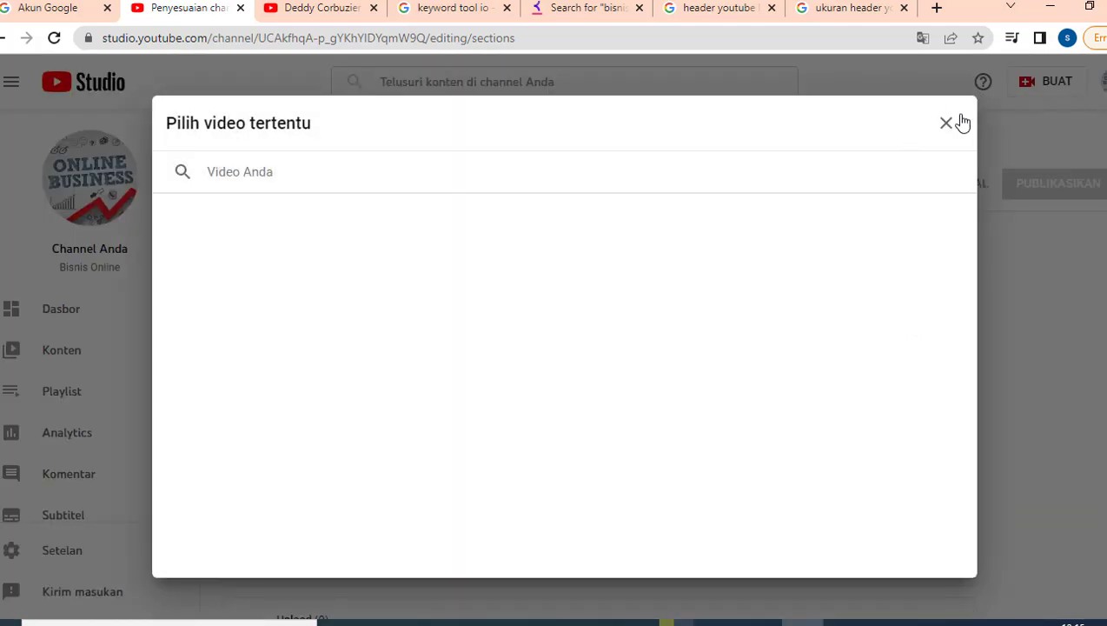
left_click(945, 122)
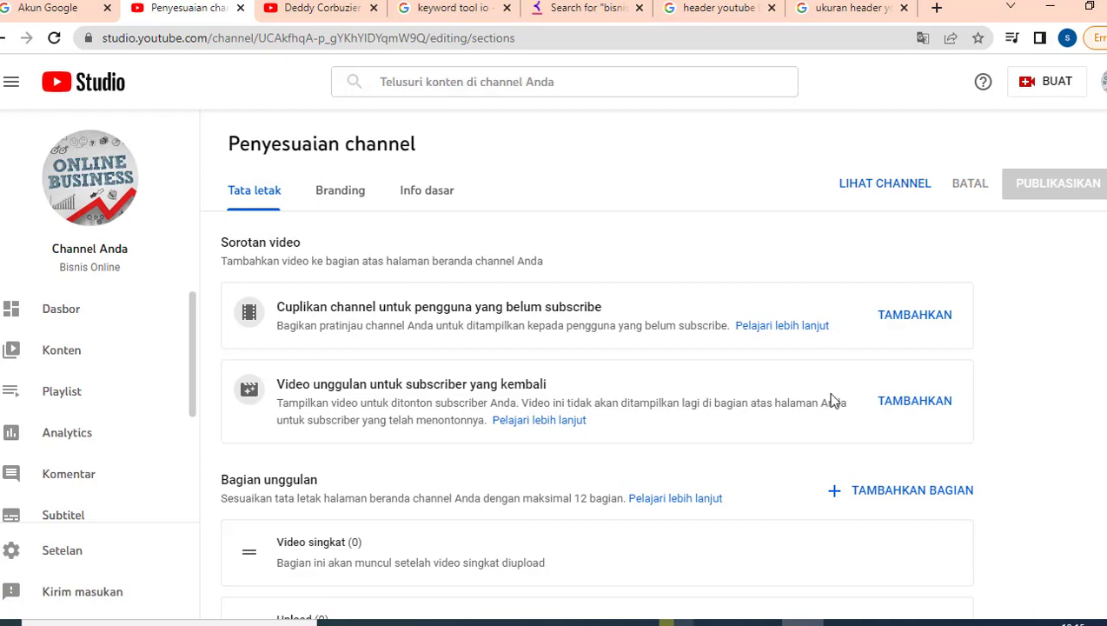
scroll(833, 400, "down", 3)
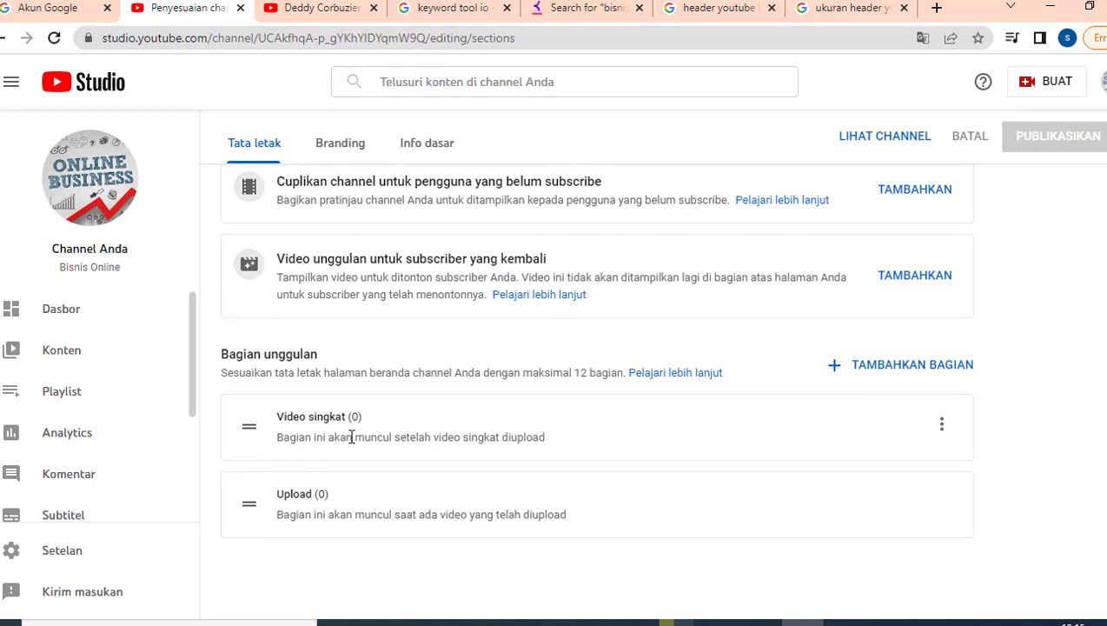
scroll(351, 437, "up", 3)
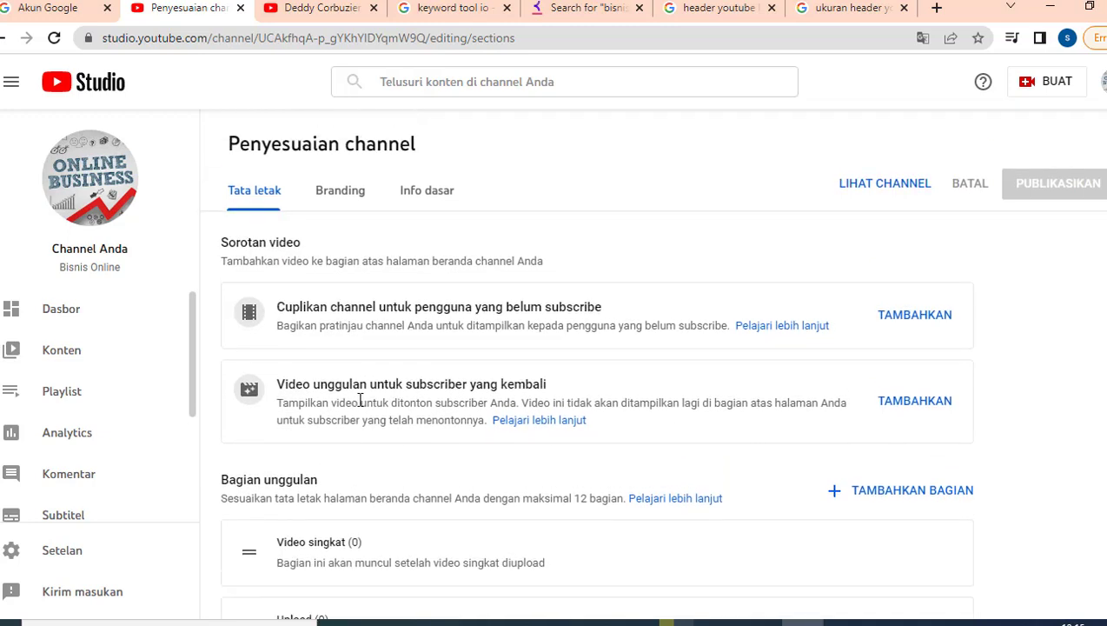
left_click(341, 191)
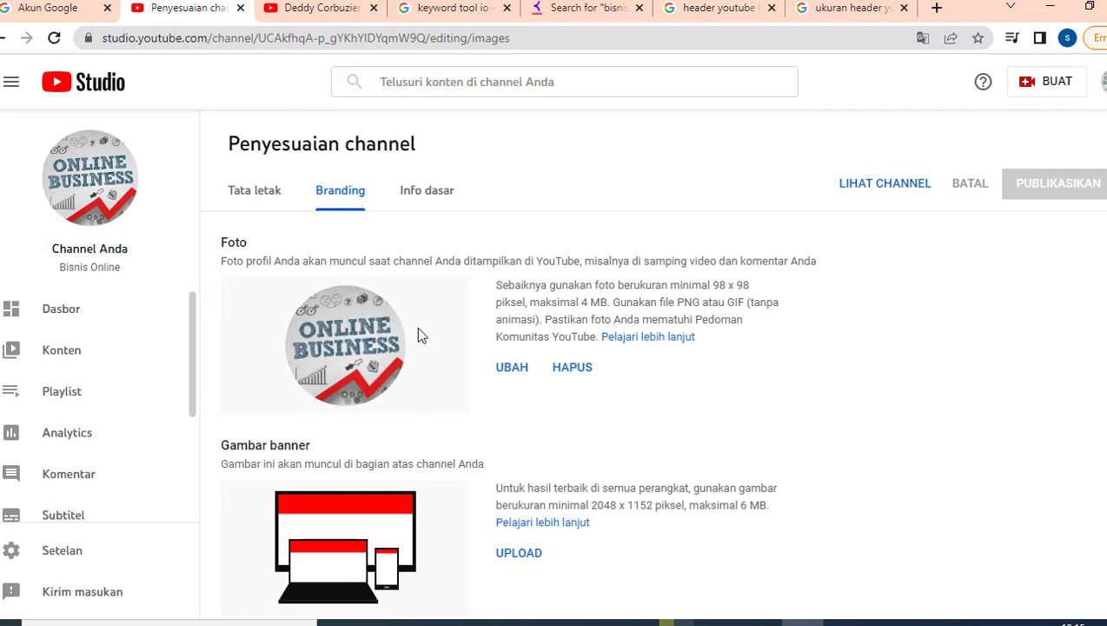
Look at another creator's #CLOSETHEDOOR podcast channel banner for reference.
scroll(513, 377, "down", 1)
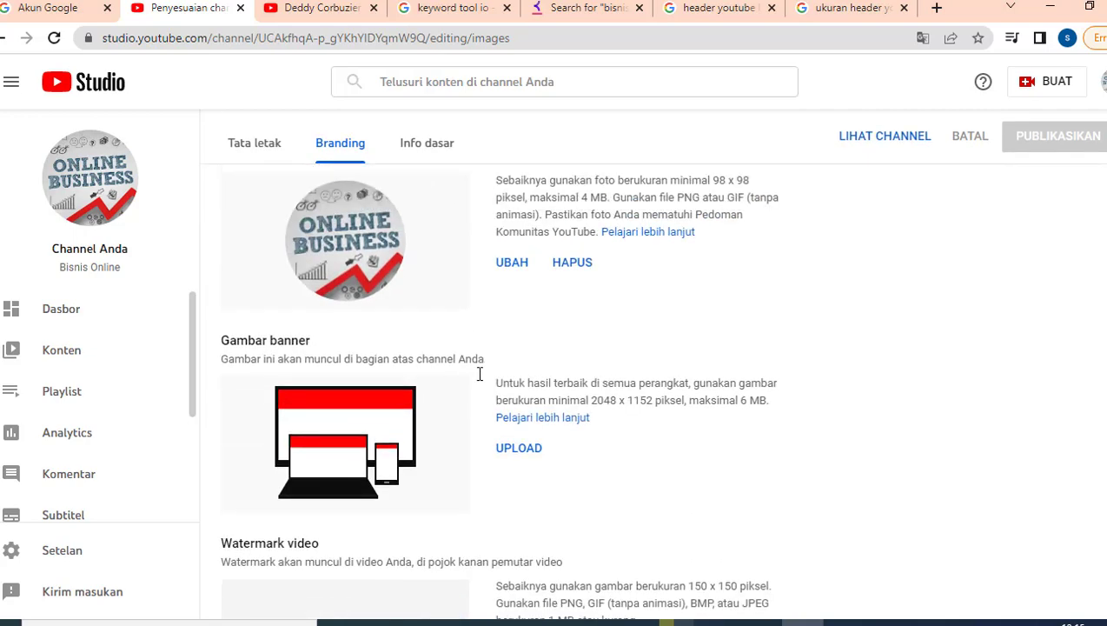
scroll(480, 374, "up", 1)
left_click(325, 10)
scroll(524, 234, "up", 1)
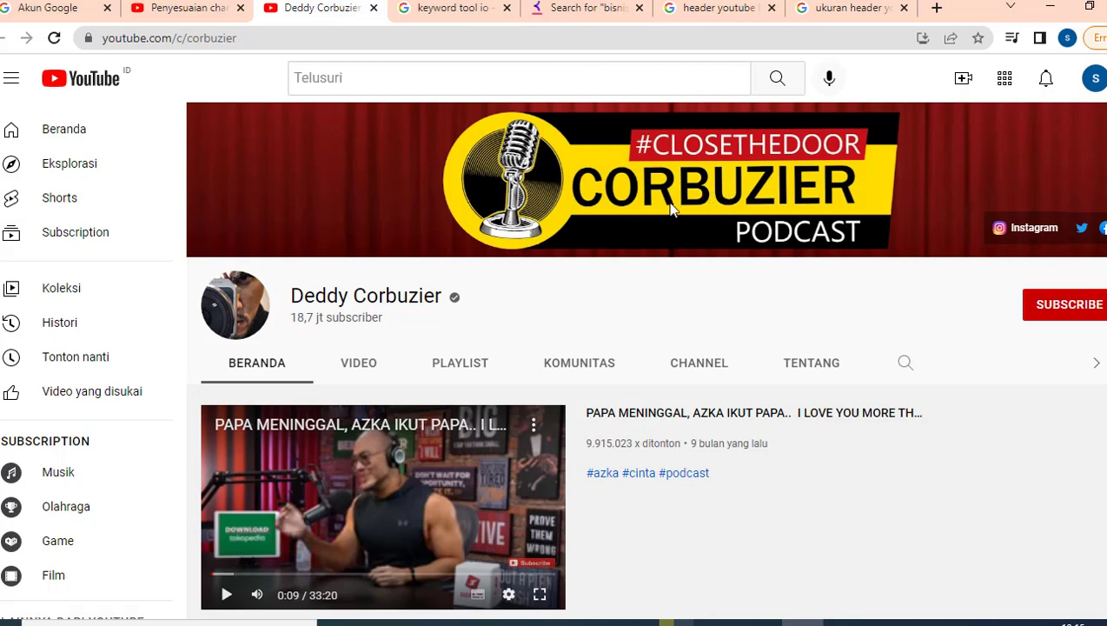
Browse the 'header youtube' Google image results for banner examples.
left_click(712, 10)
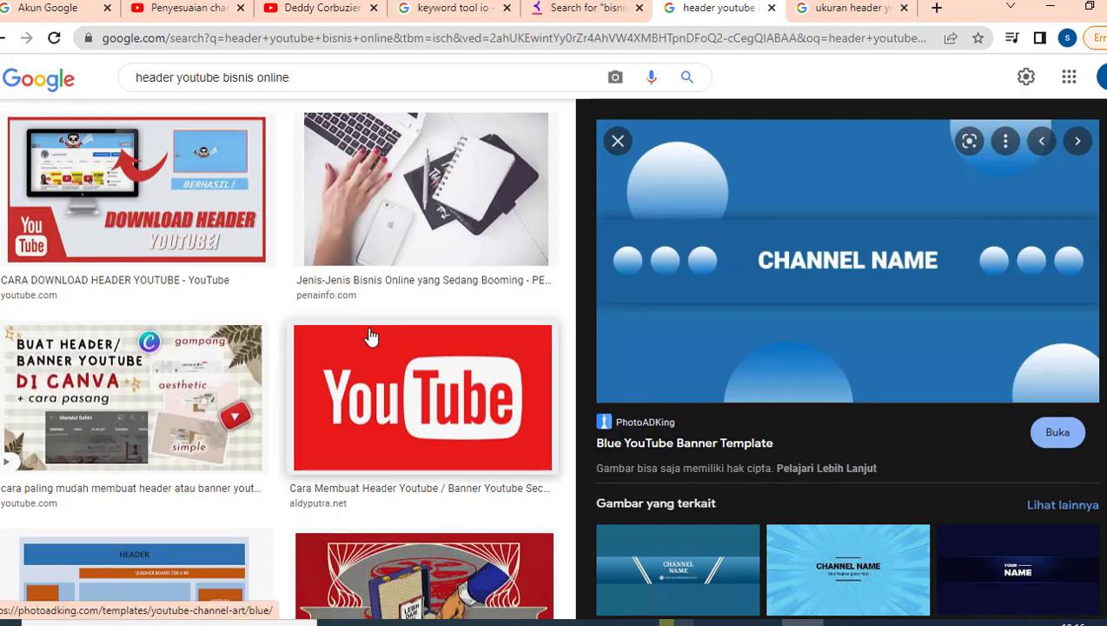
scroll(371, 335, "up", 10)
scroll(371, 335, "up", 10)
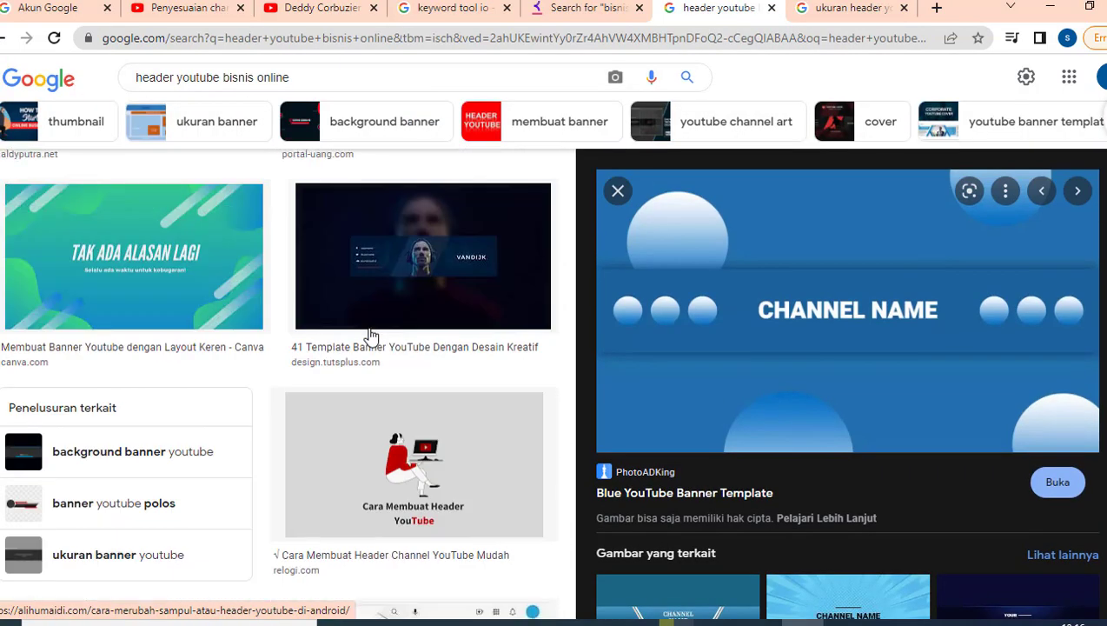
scroll(371, 335, "up", 3)
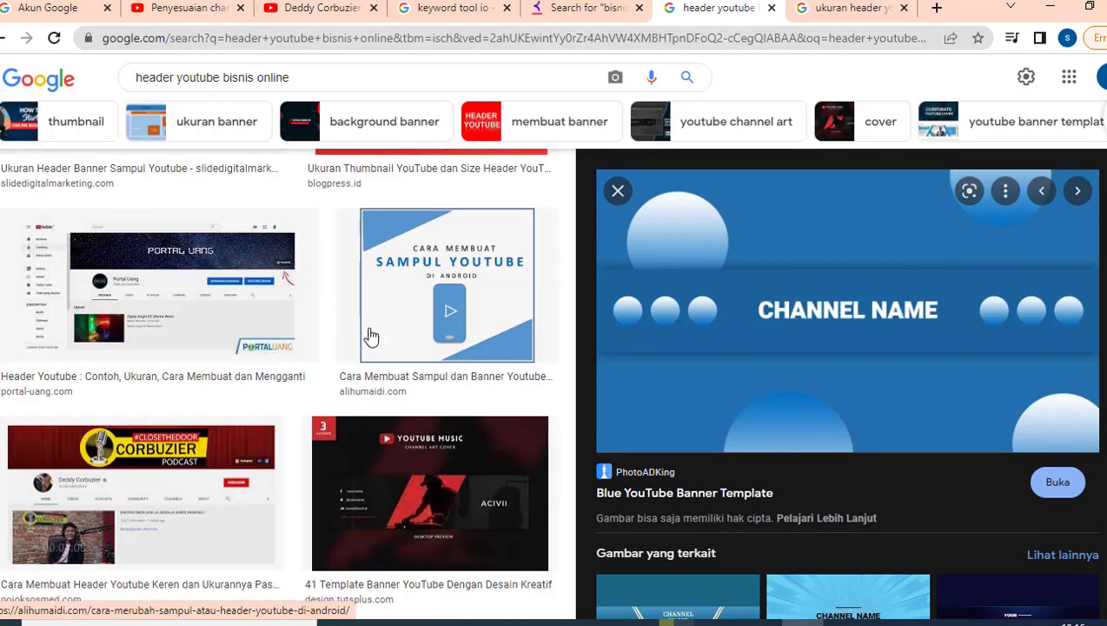
scroll(371, 335, "up", 3)
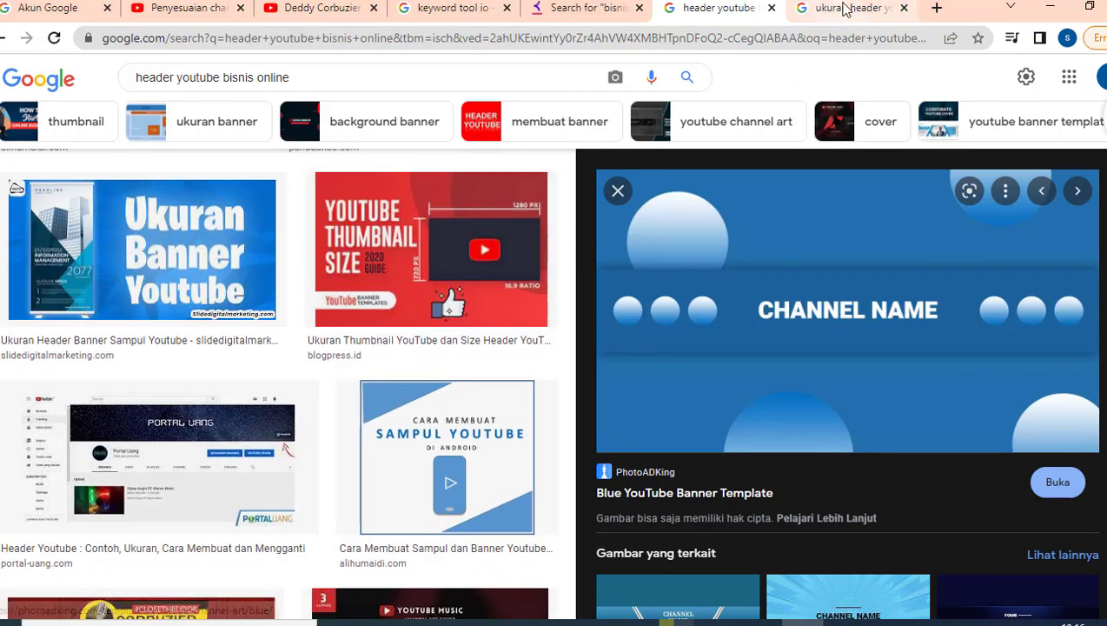
Find the 2048 x 1152 pixel banner size in the 'ukuran header youtube' results.
left_click(845, 8)
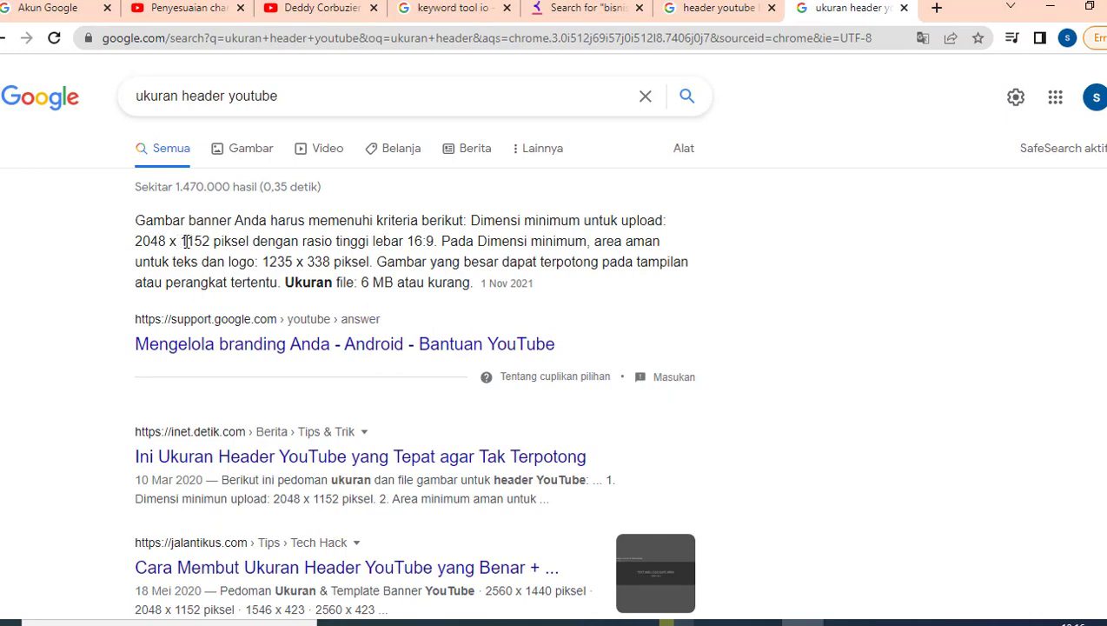
left_click_drag(219, 242, 241, 242)
left_click(242, 242)
Upload the blue CHANNEL NAME template under Gambar banner and confirm its crop.
left_click(198, 10)
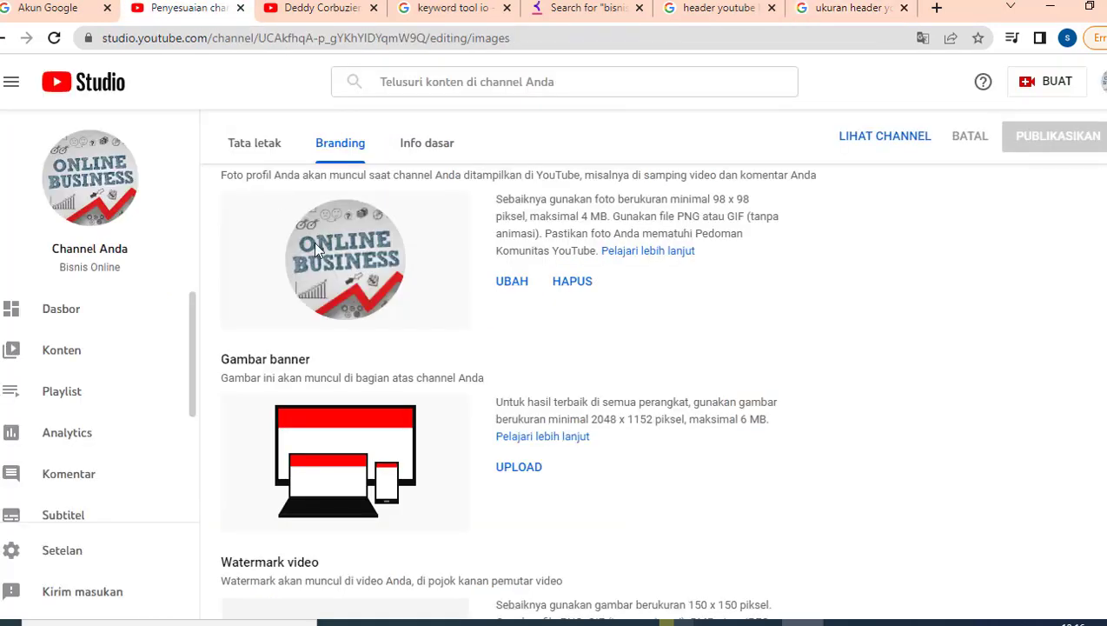
left_click(527, 475)
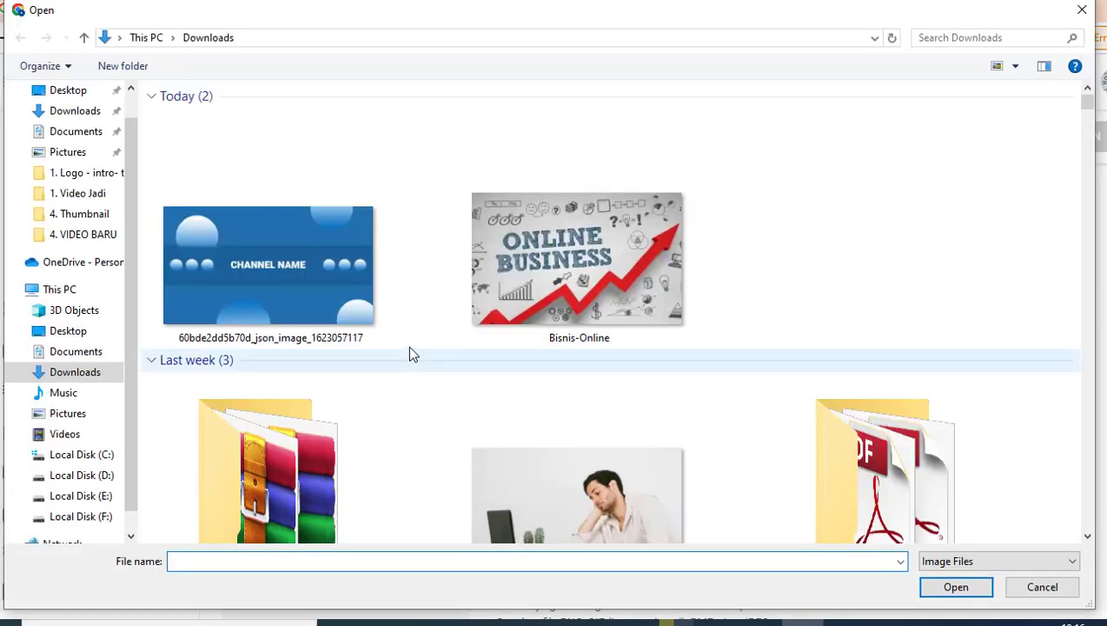
double_click(255, 192)
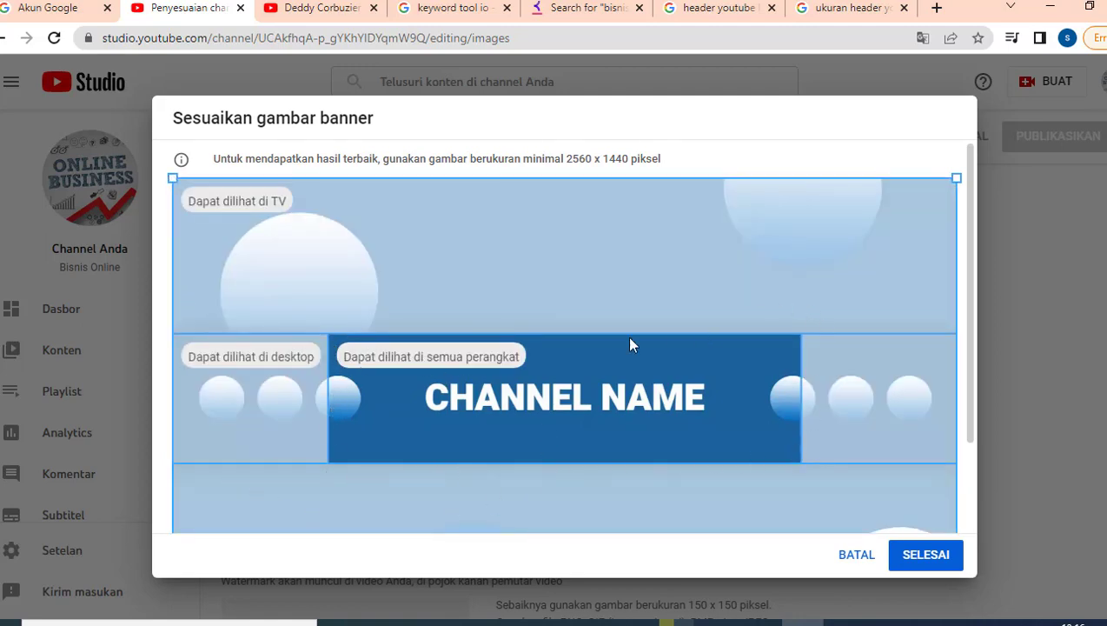
scroll(669, 451, "down", 2)
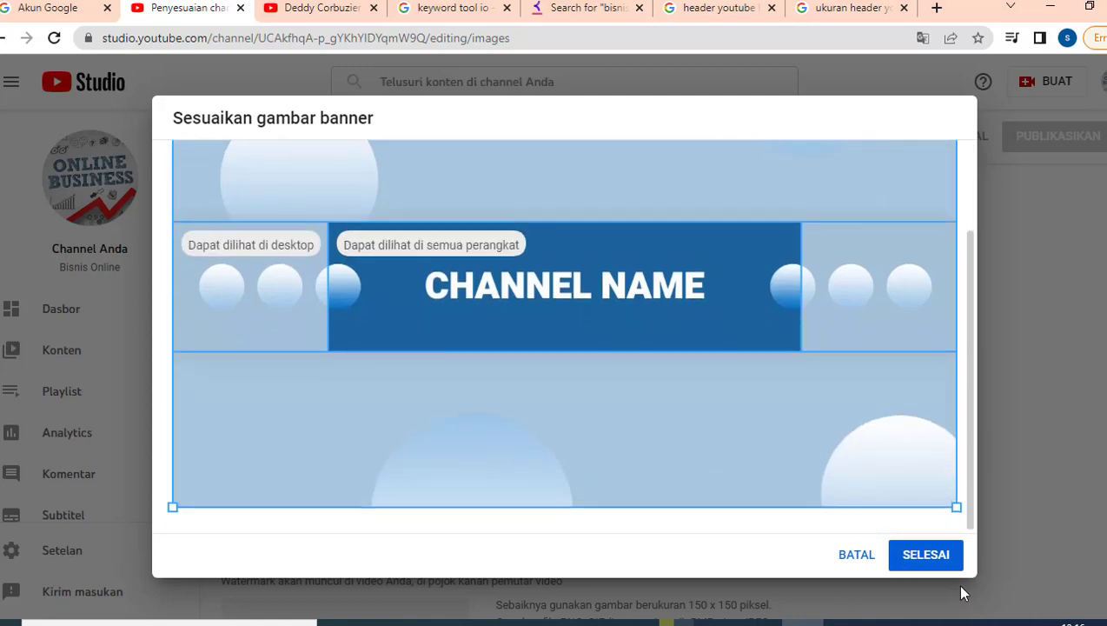
left_click(927, 556)
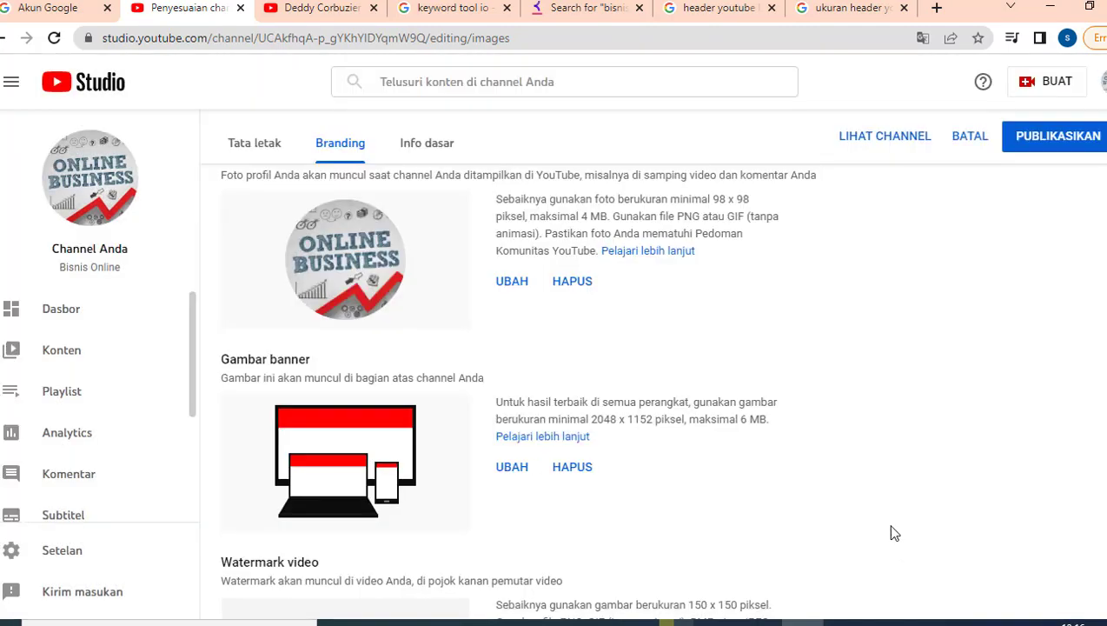
scroll(770, 420, "down", 2)
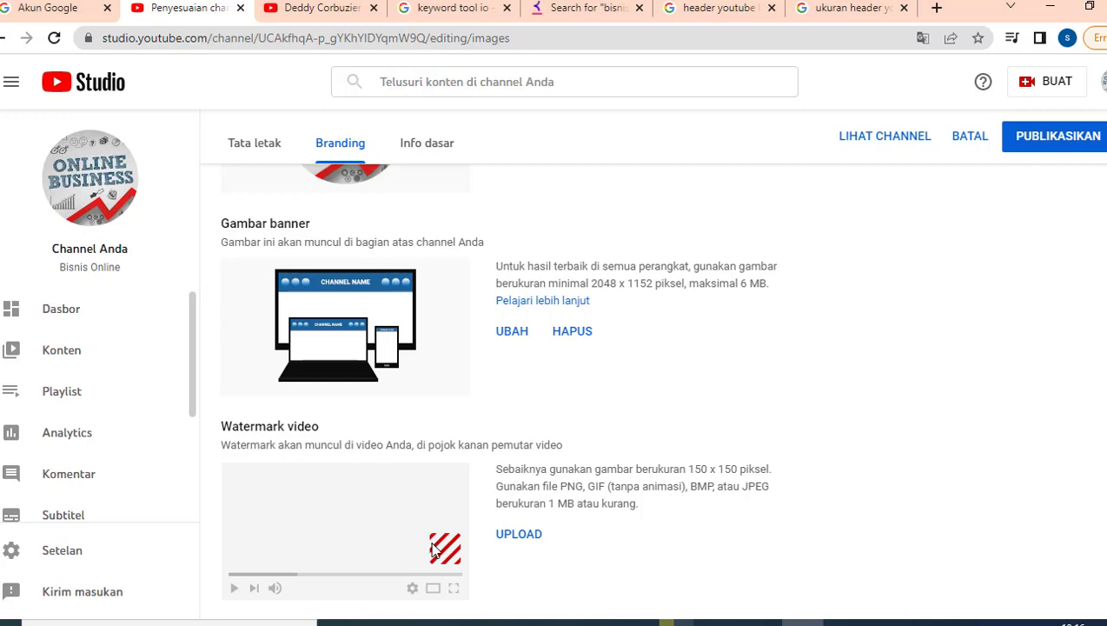
left_click(317, 18)
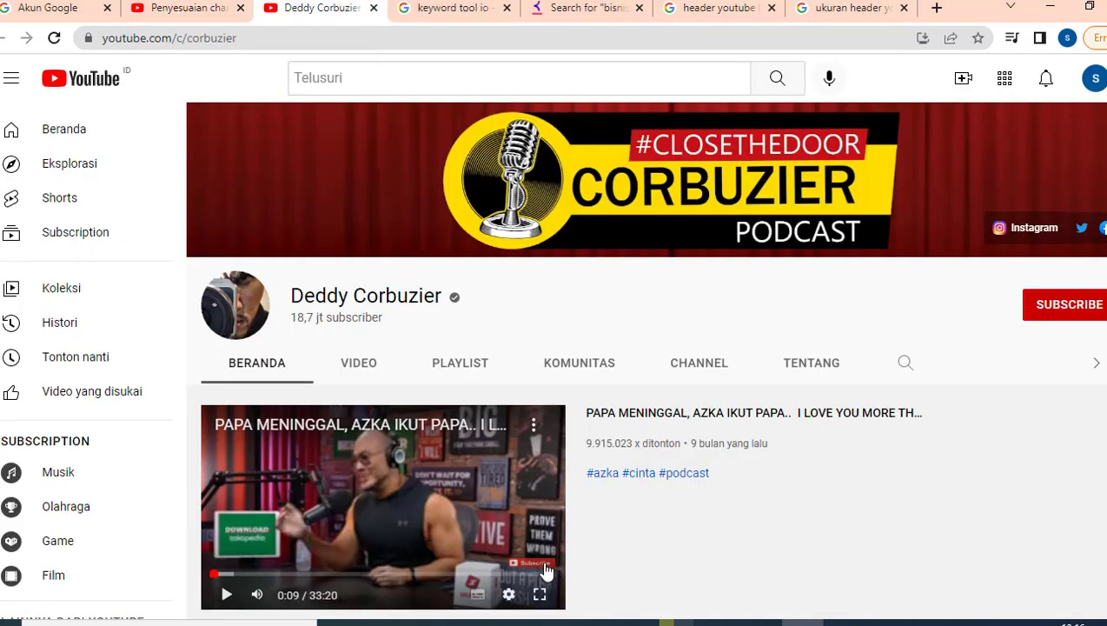
scroll(574, 563, "down", 2)
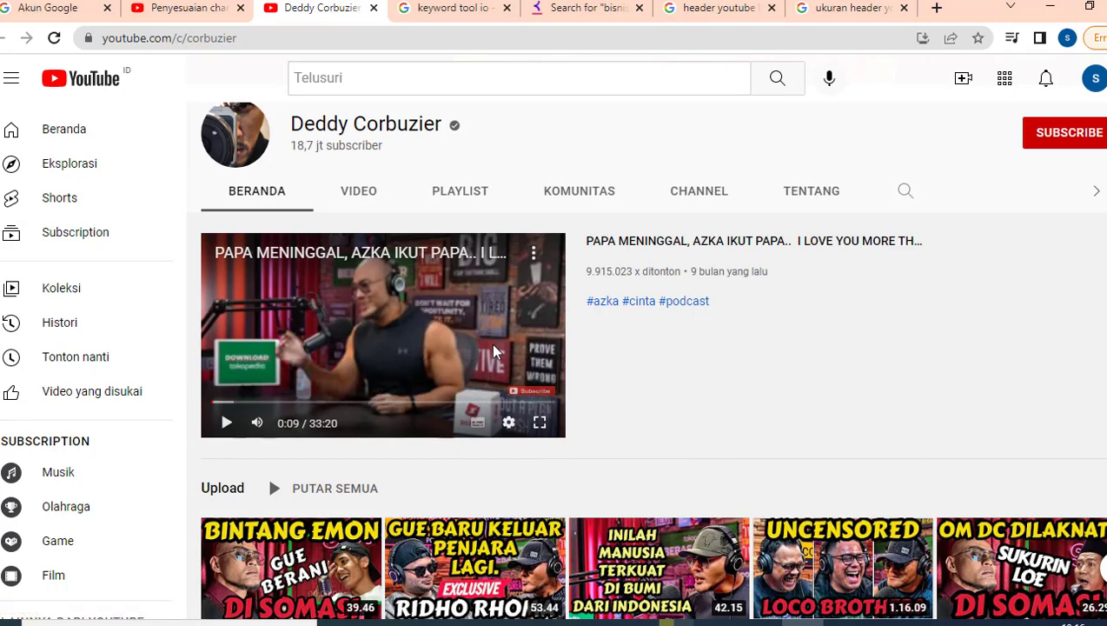
left_click(182, 10)
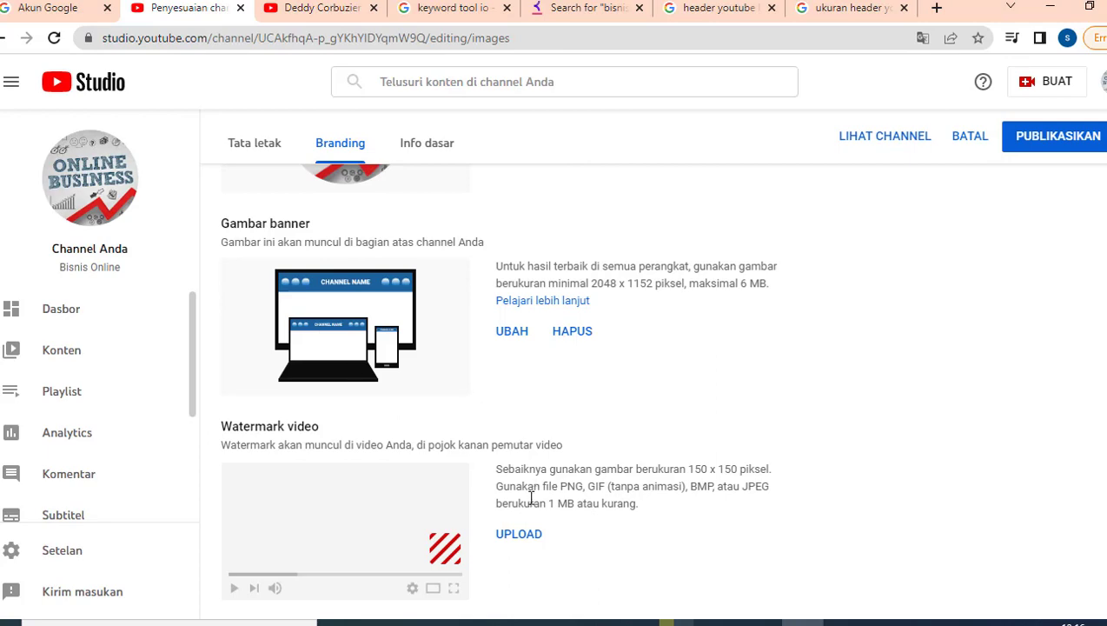
left_click(519, 534)
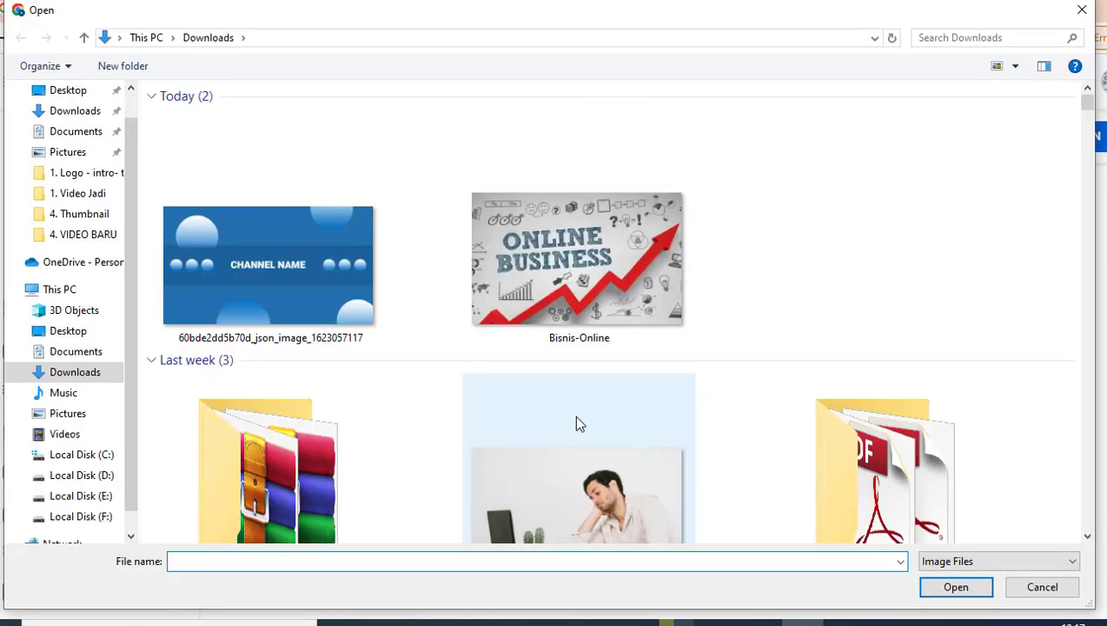
left_click(86, 476)
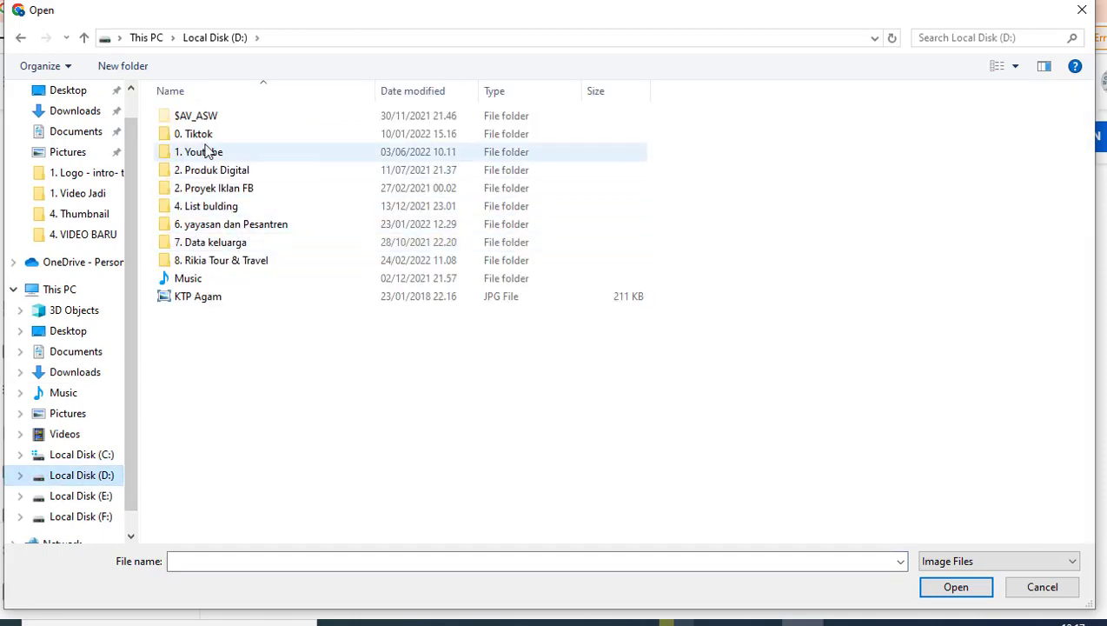
double_click(207, 152)
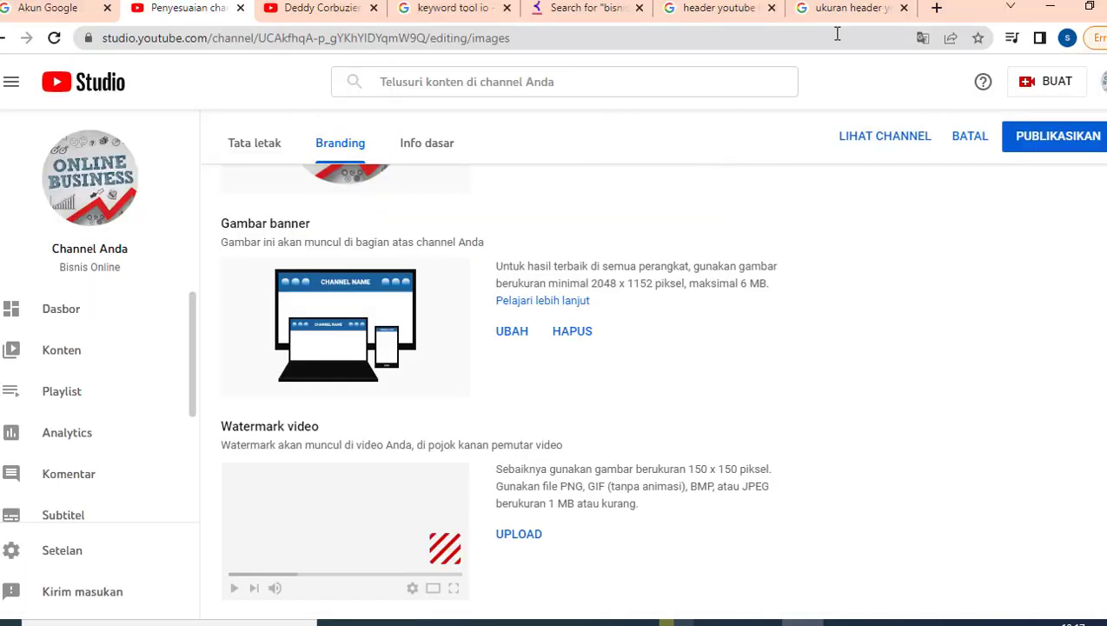
left_click(718, 11)
Search Google Images for 'subscribe', then bring the Ceramah Ust. Abdul Somad folder forward.
left_click_drag(291, 79, 136, 73)
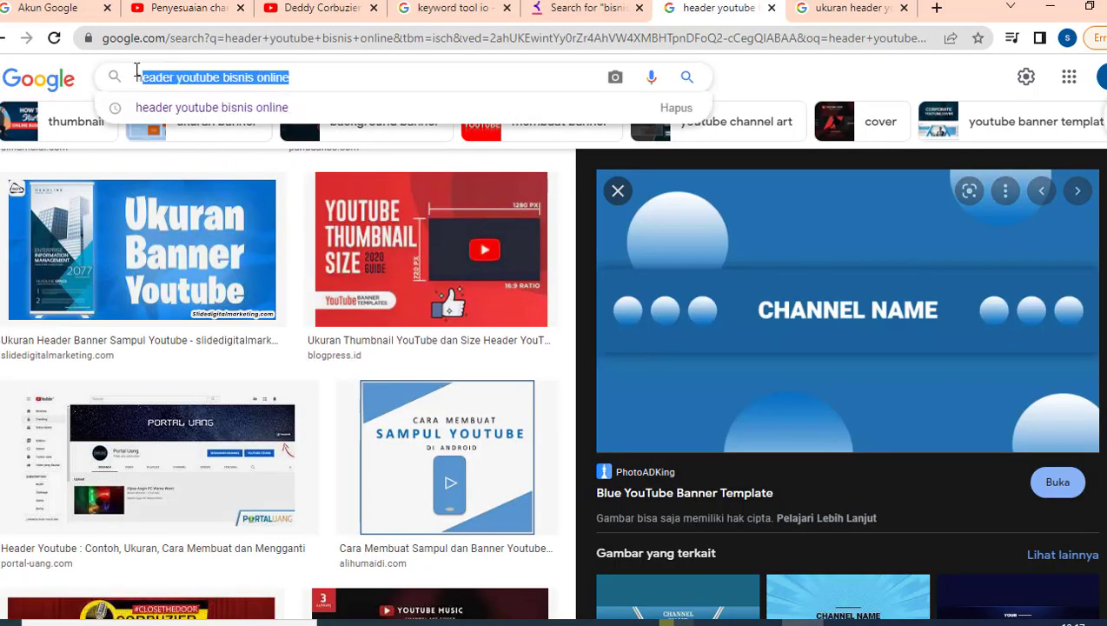
type("subscr")
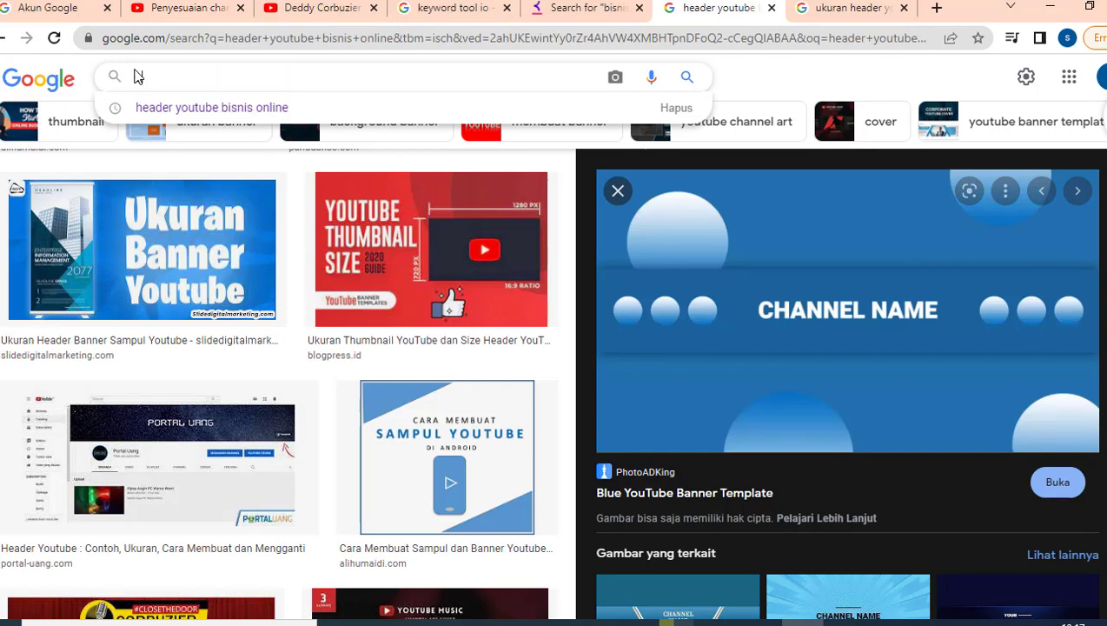
type("ibe")
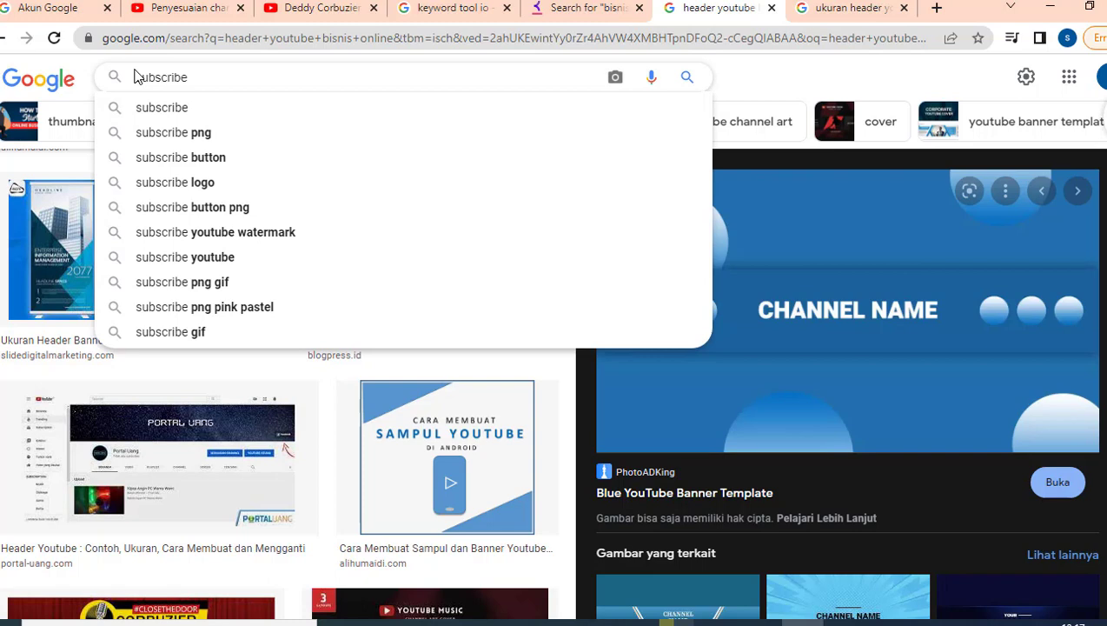
key("Return")
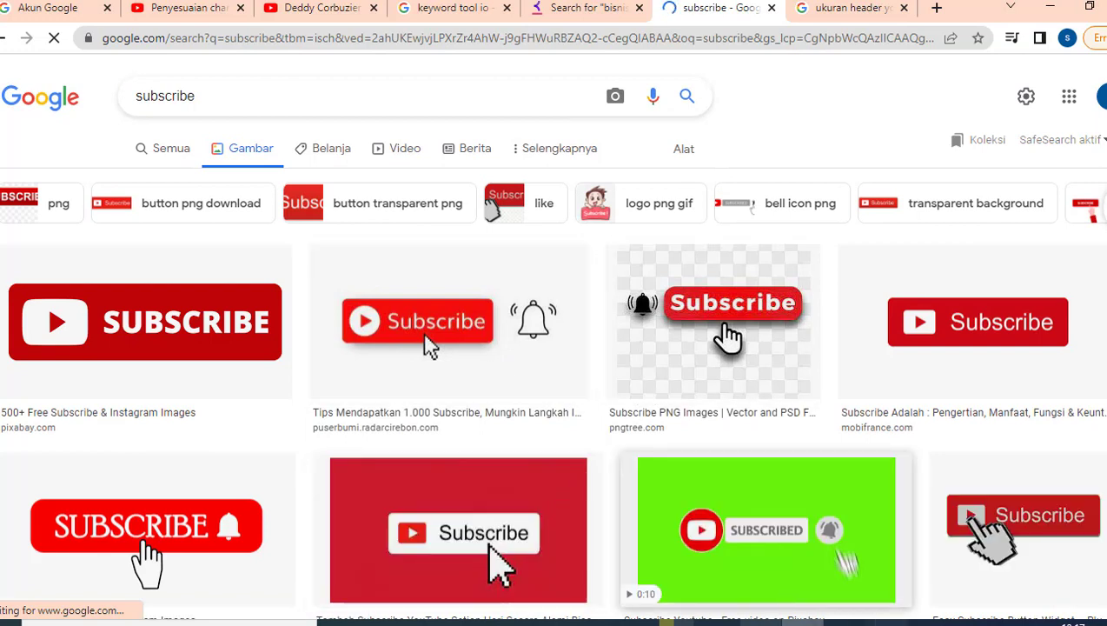
left_click(800, 623)
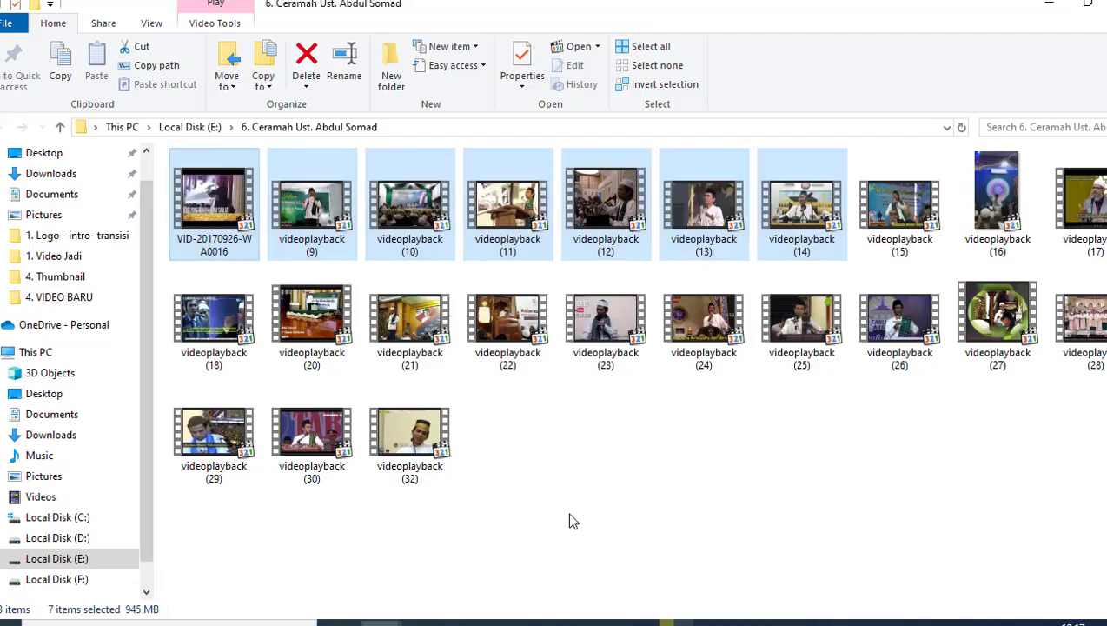
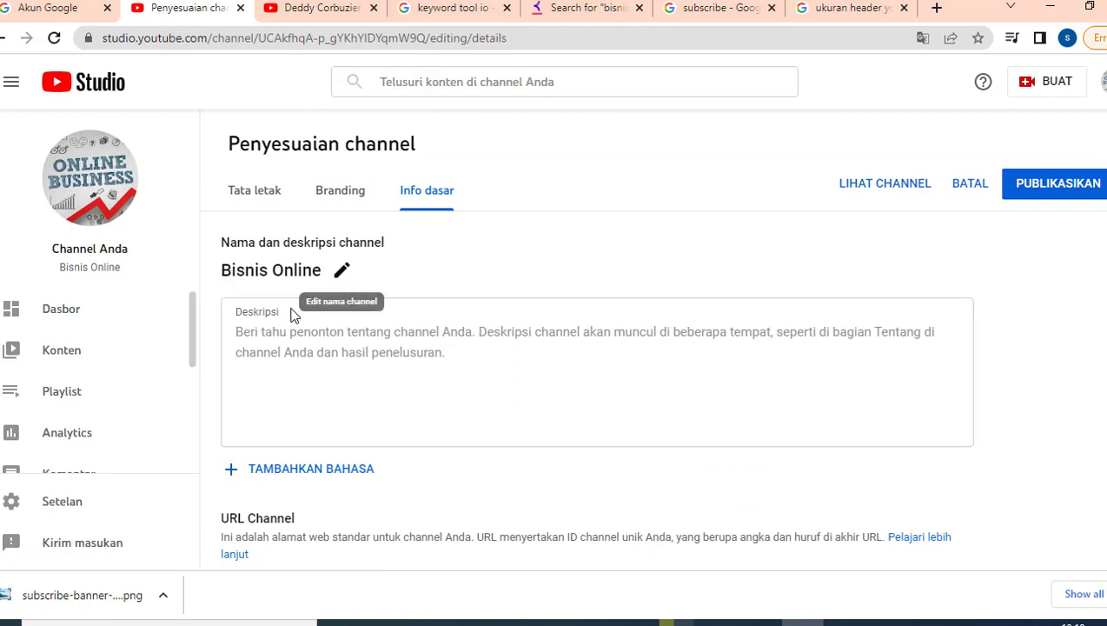
Type the greeting 'Halo selamat datang di Channel Bisnis Online!' and the online-business tips line.
left_click(328, 340)
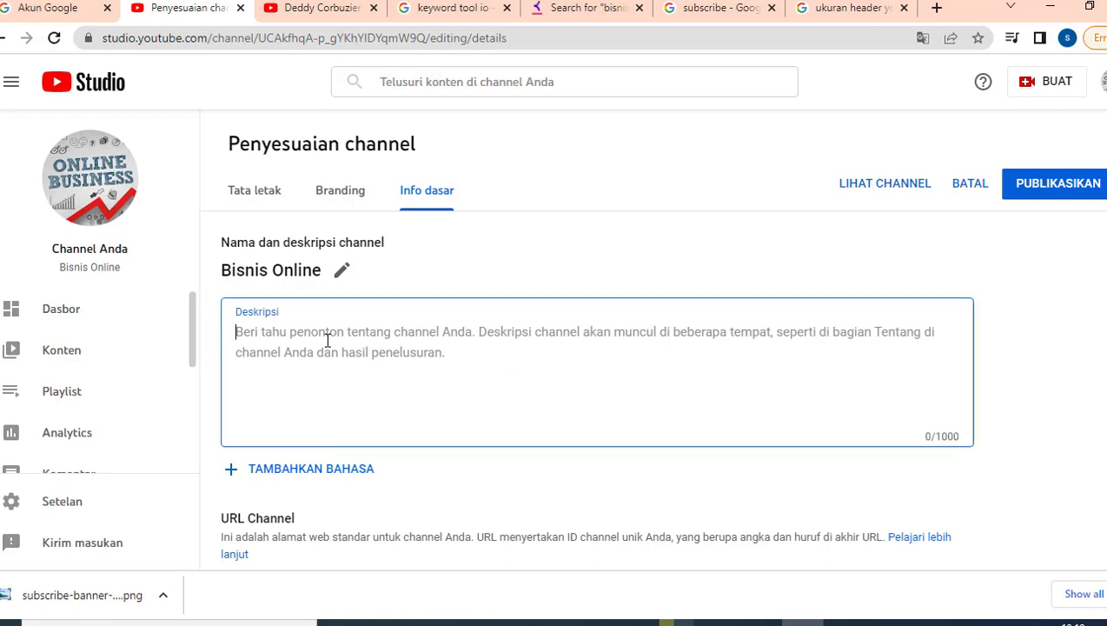
type("Halo sel")
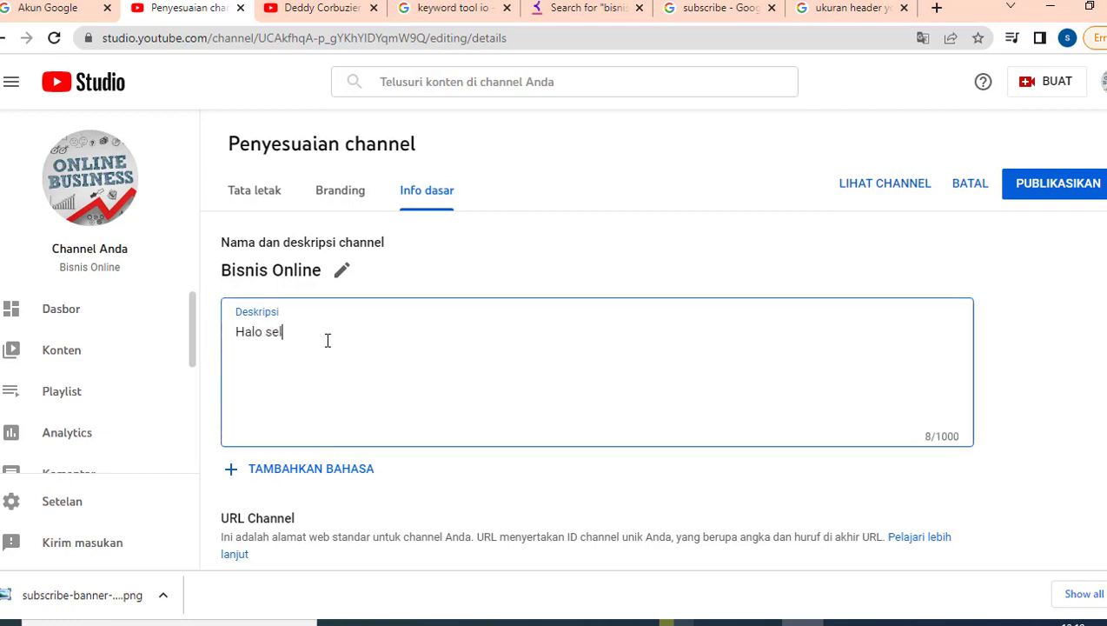
type("amat datang di ")
type("hannel")
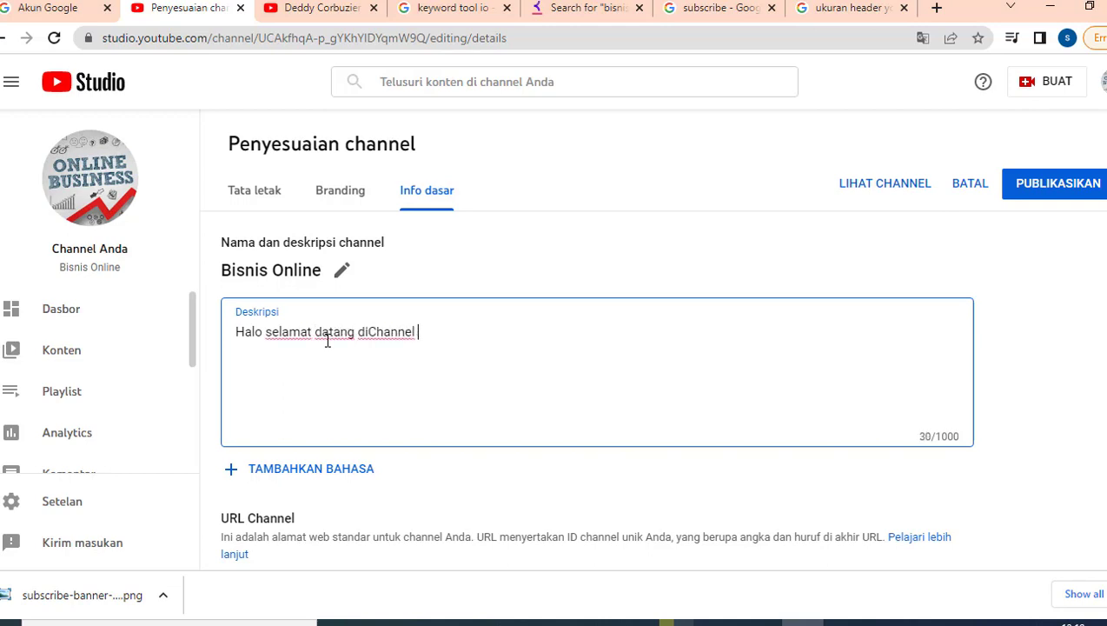
key("BackSpace")
key("BackSpace")
key("BackSpace")
key("BackSpace")
key("BackSpace")
key("BackSpace")
key("BackSpace")
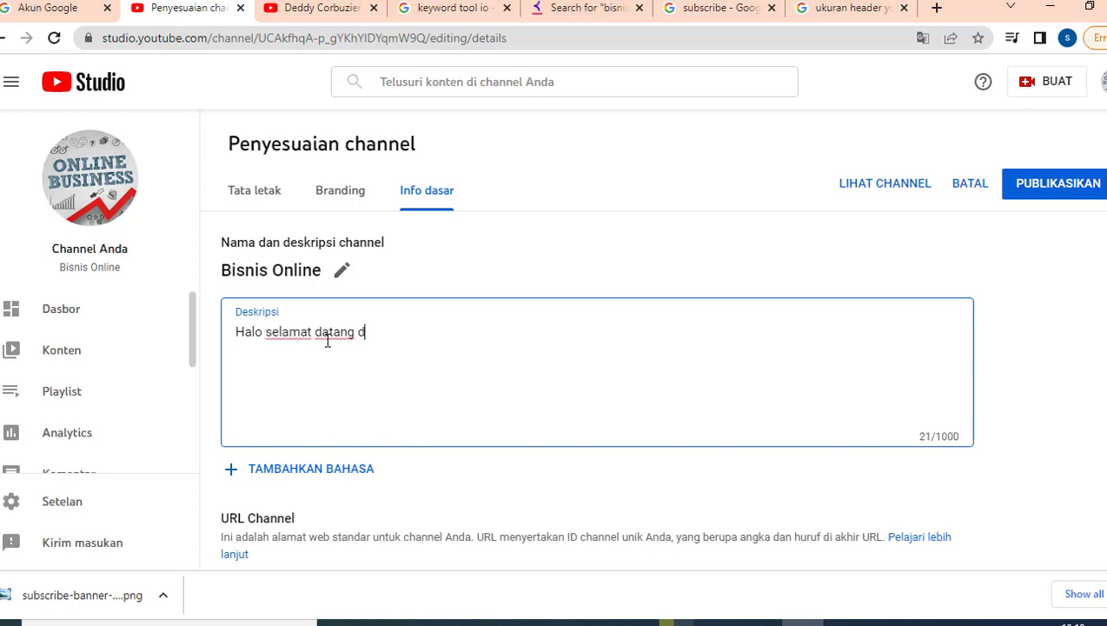
type("i Chnannel")
key("BackSpace")
key("BackSpace")
key("BackSpace")
key("BackSpace")
key("BackSpace")
key("BackSpace")
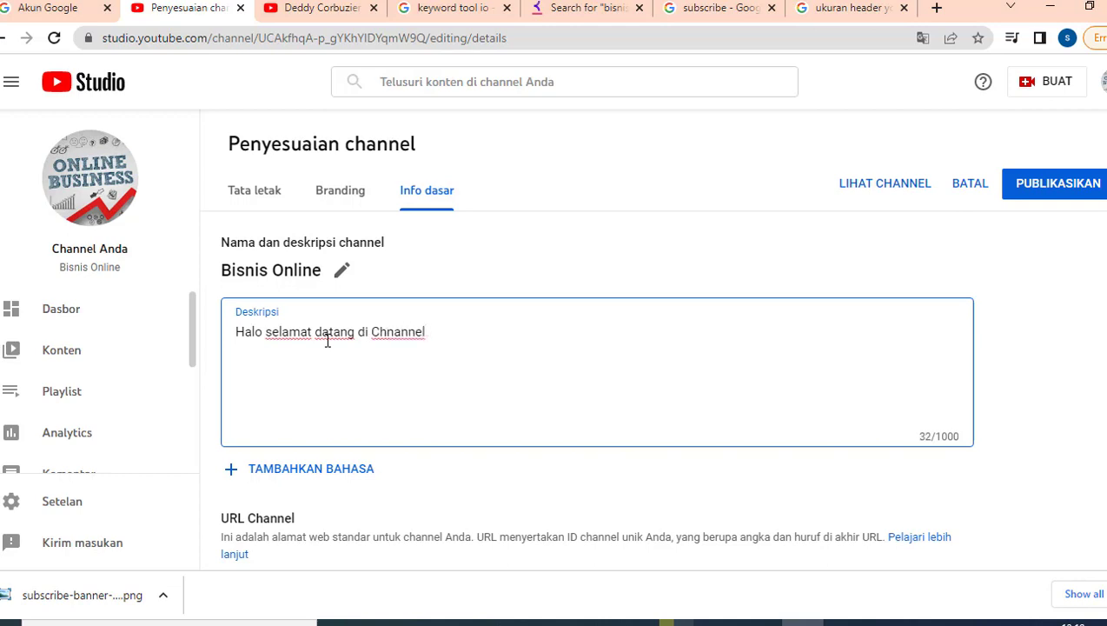
type("anna")
key("BackSpace")
type("el Bisnis Online")
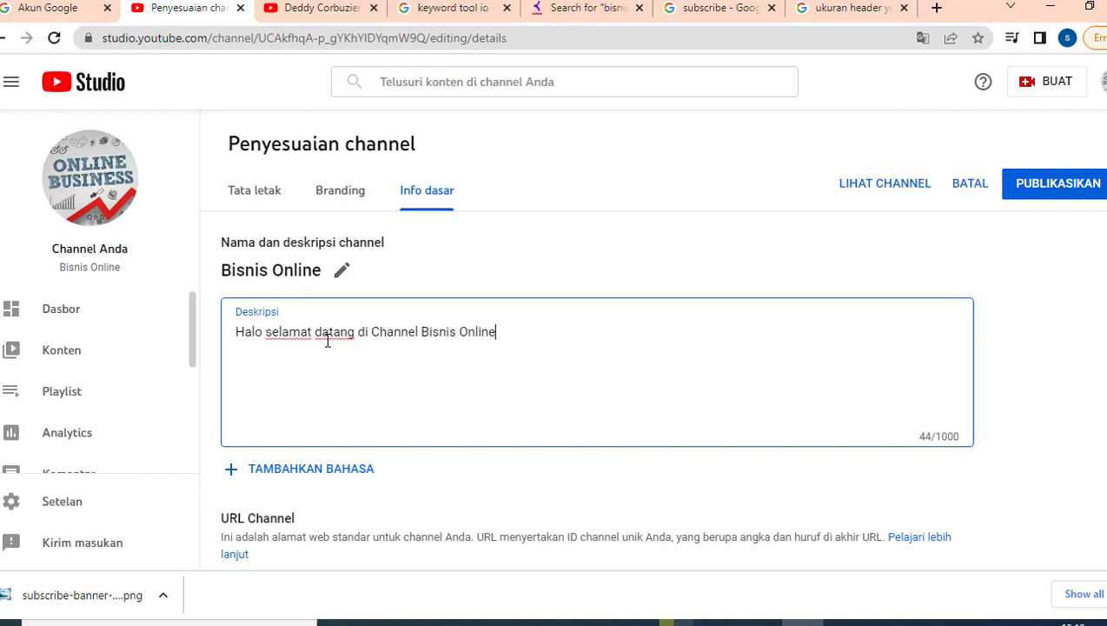
type("!")
type("Kai")
type("mai akan berbagi")
type(" ti")
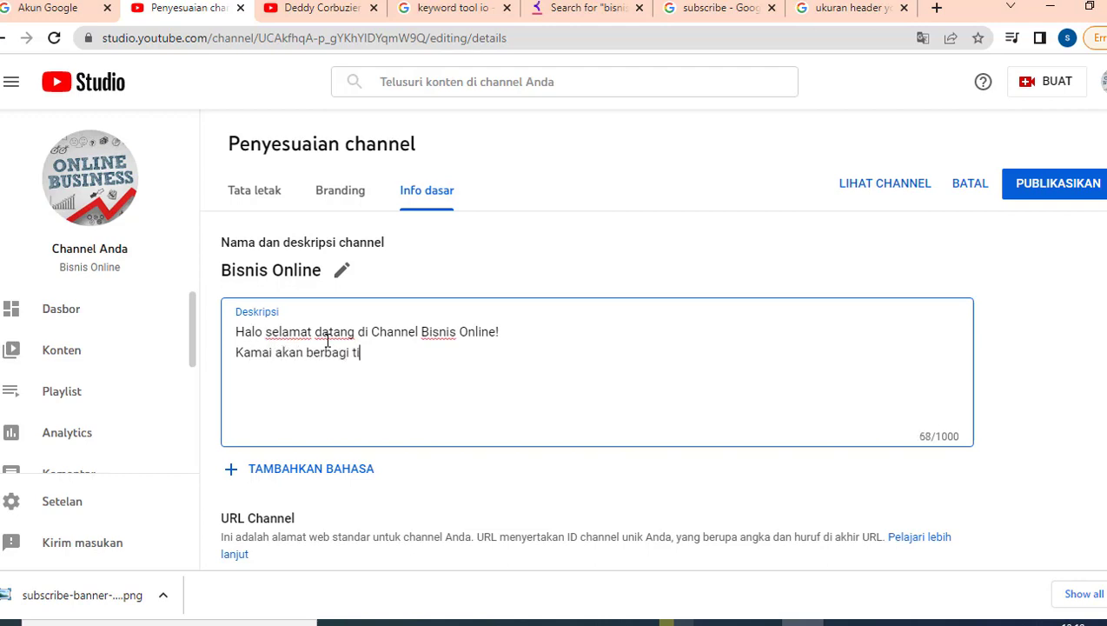
type("p dan trik bisnis online kepada ")
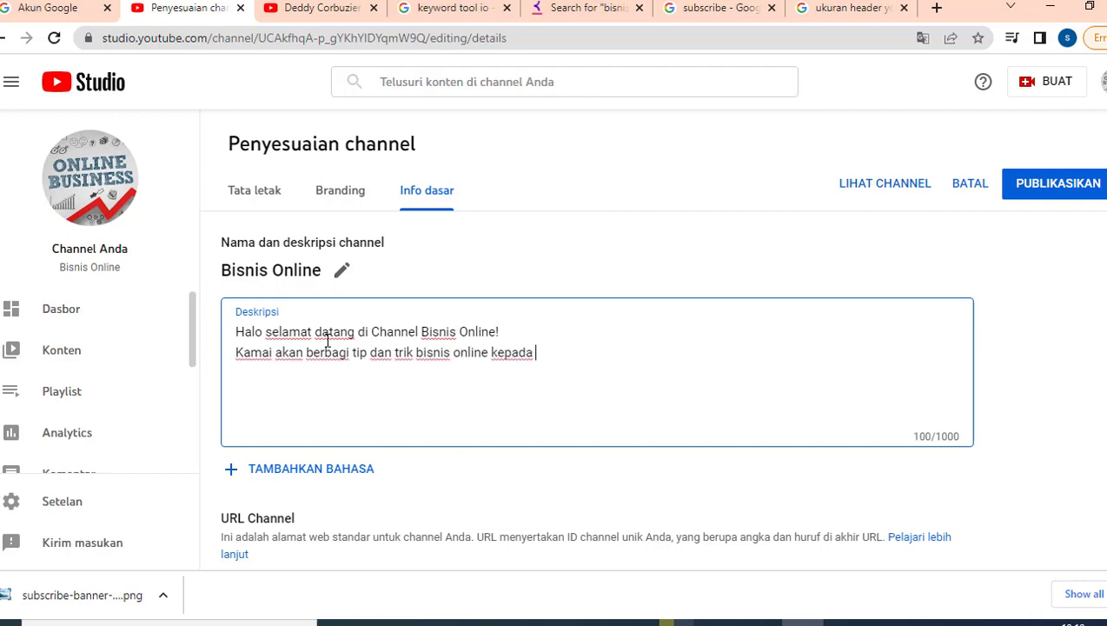
type("ANda")
key("BackSpace")
key("BackSpace")
key("BackSpace")
type("nda. ")
type("jangan")
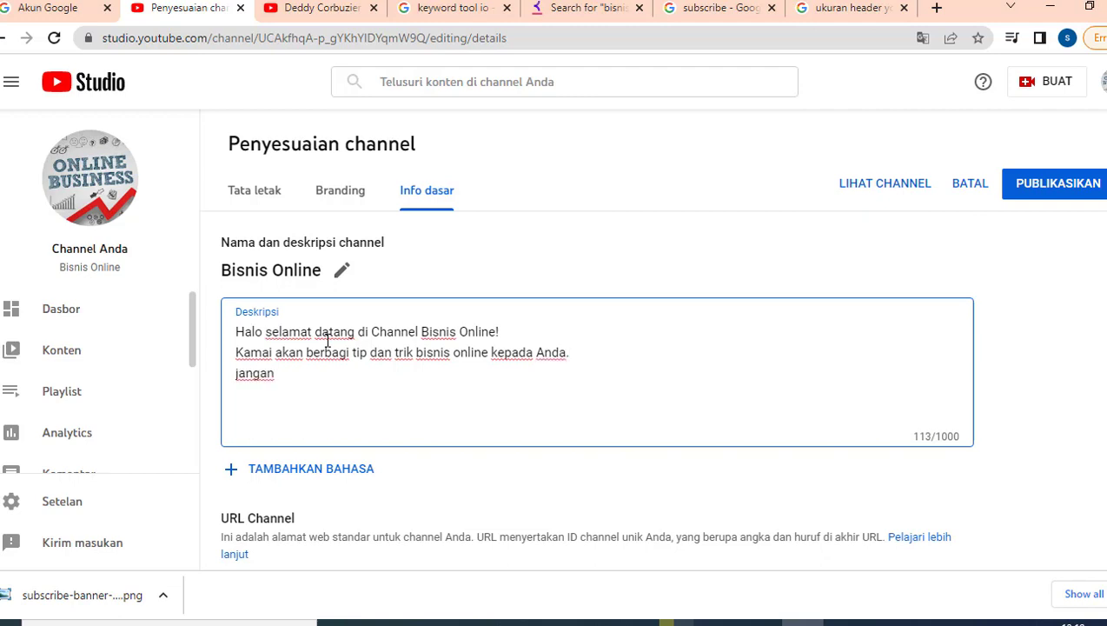
Correct 'Kami' and 'Jangan', then add 'Like, Share dan Subscribe untuk mendapatkan notifikasi video terbaru dari kami.'.
left_click(266, 352)
key("BackSpace")
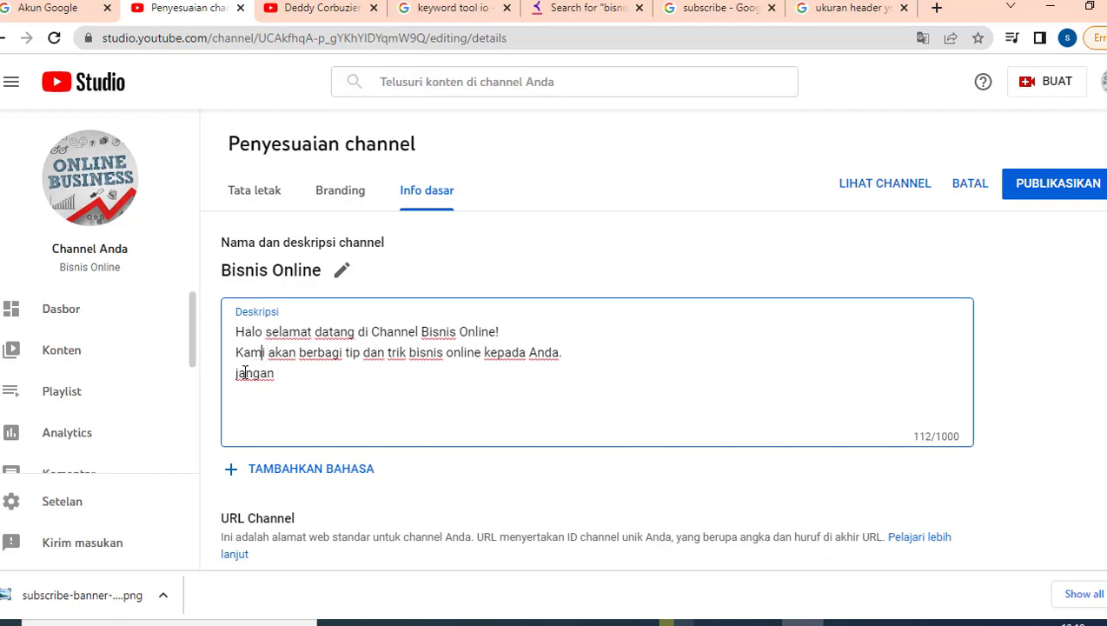
left_click(242, 374)
key("BackSpace")
type("J")
left_click(295, 373)
type("Like")
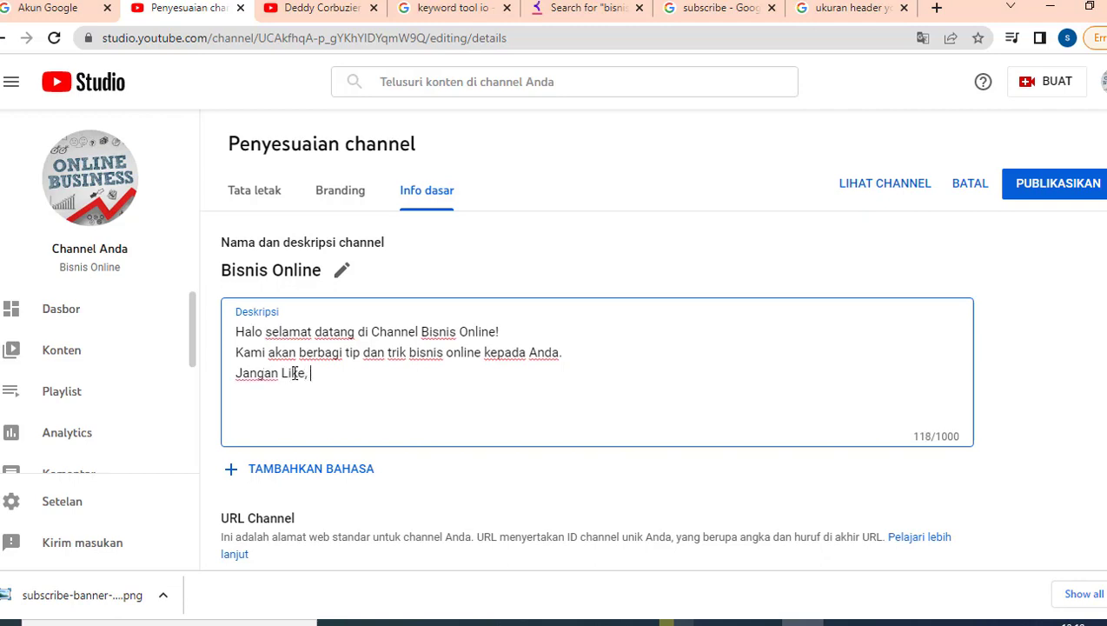
type(", Subscr")
key("BackSpace")
key("BackSpace")
key("BackSpace")
key("BackSpace")
key("BackSpace")
key("BackSpace")
type("Share dan Subscribe ")
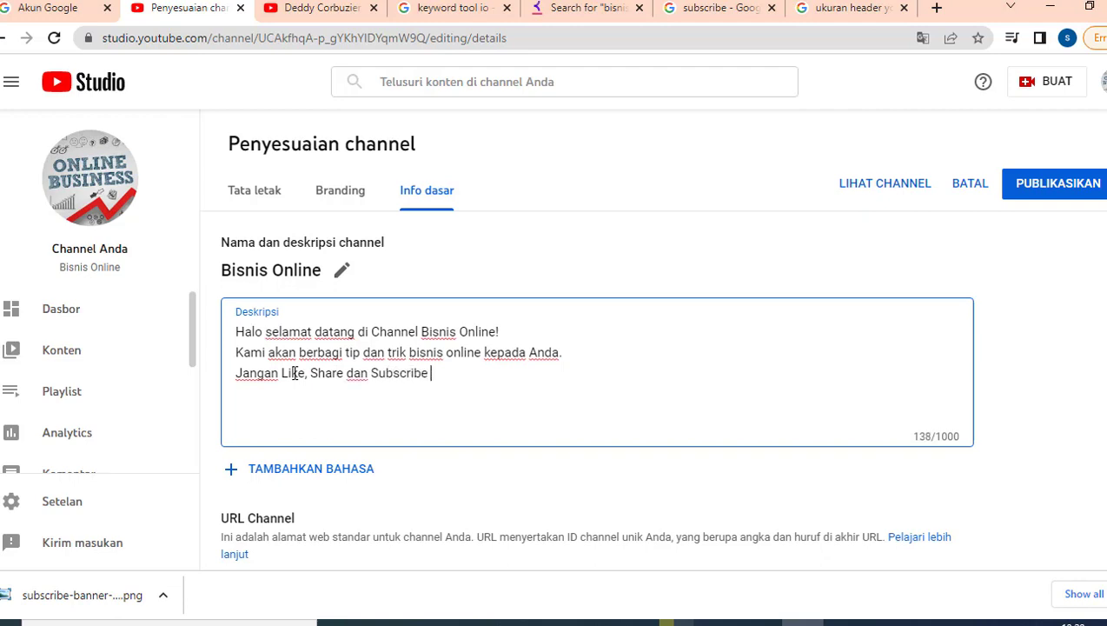
type("untuk mendapatka")
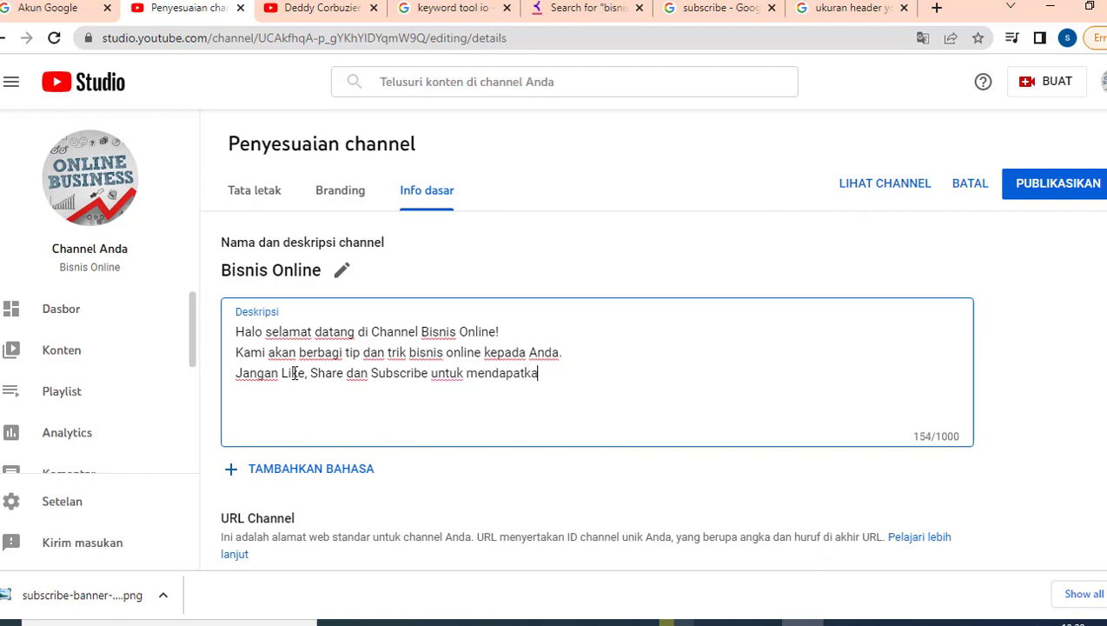
type("n notifi")
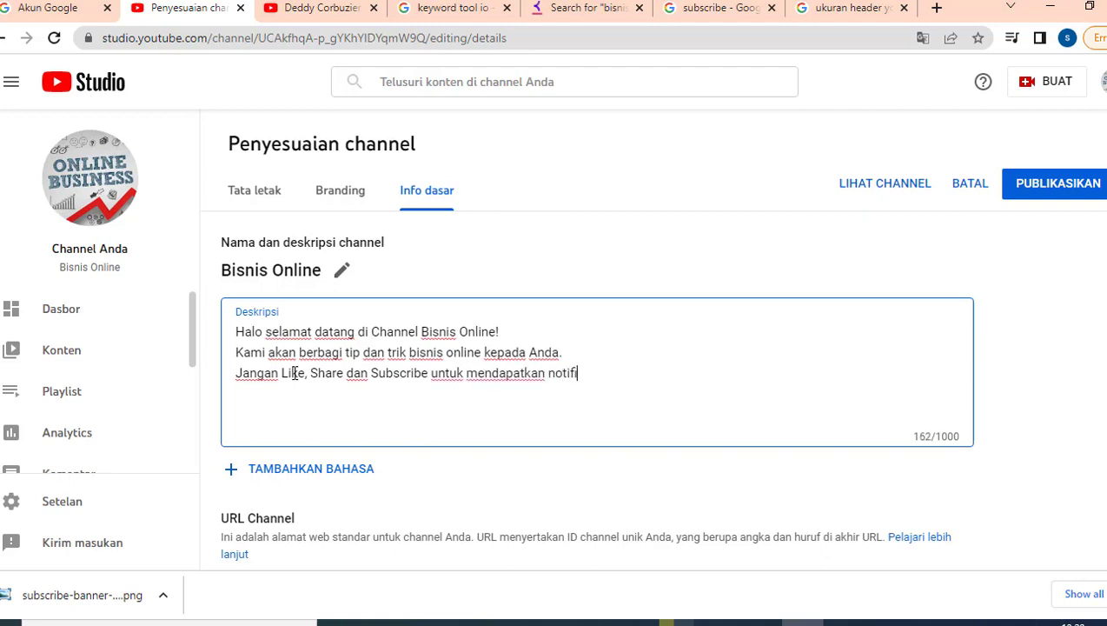
type("kasi video ")
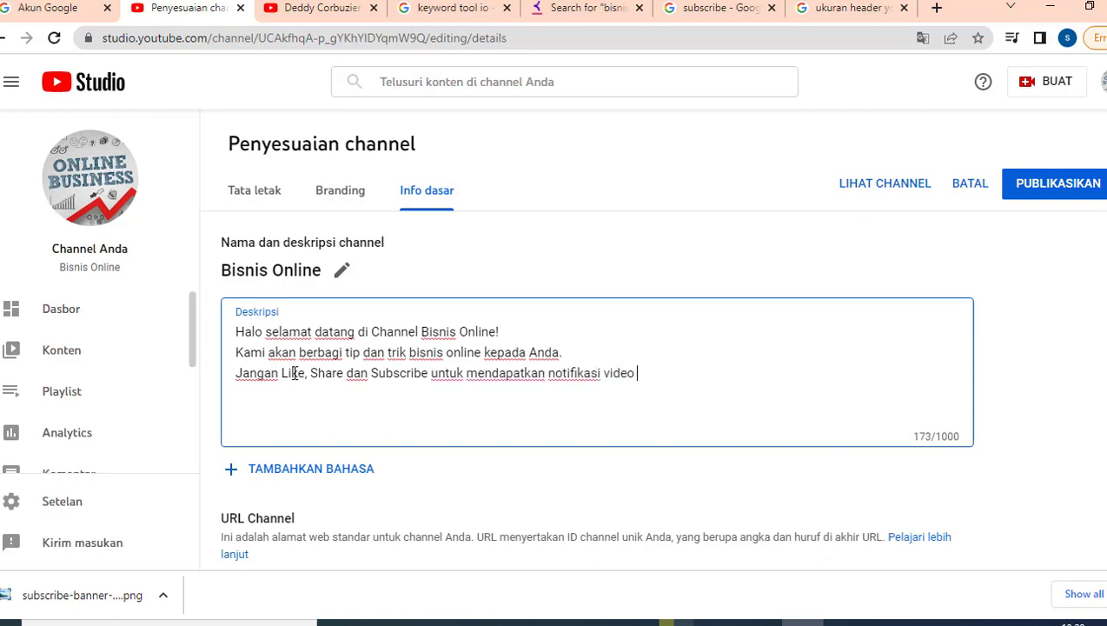
type("terbaru dari kami.")
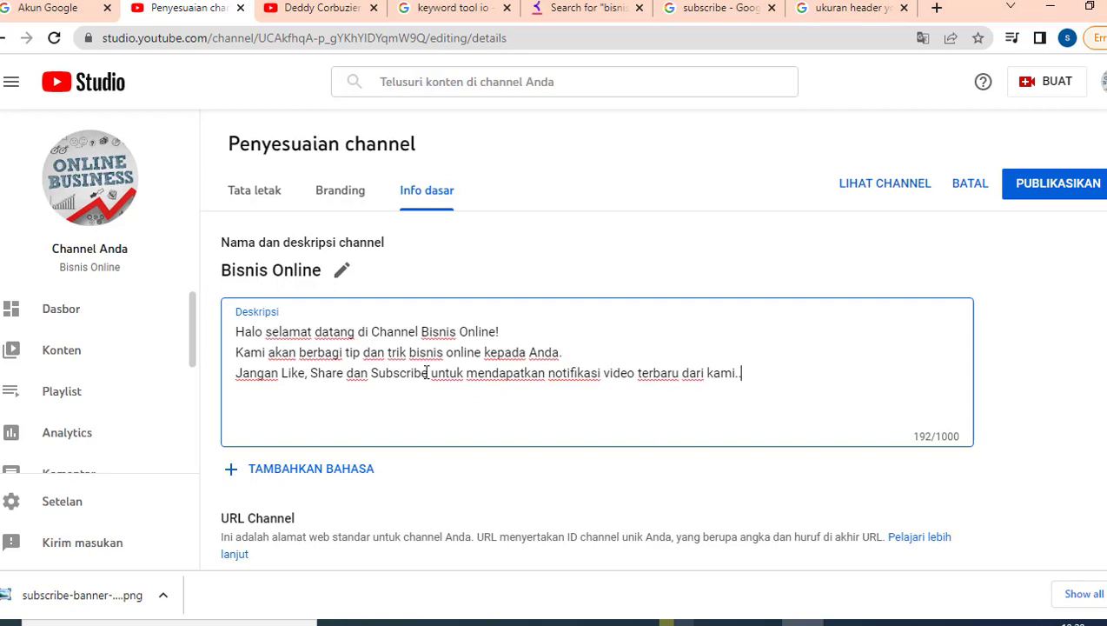
scroll(426, 371, "down", 2)
scroll(426, 371, "down", 1)
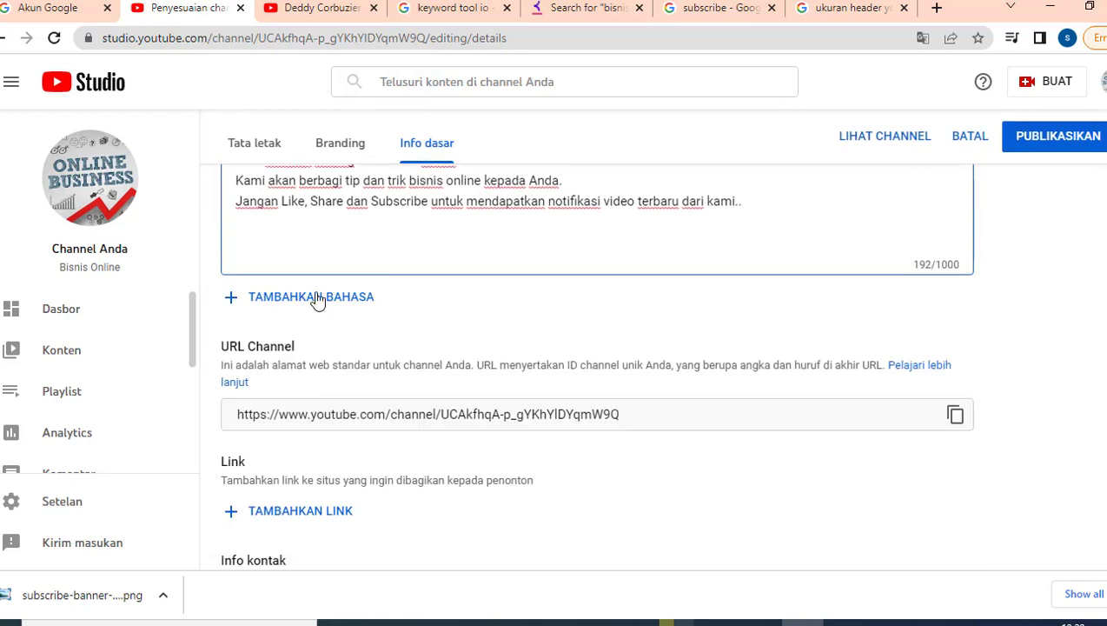
scroll(375, 391, "down", 1)
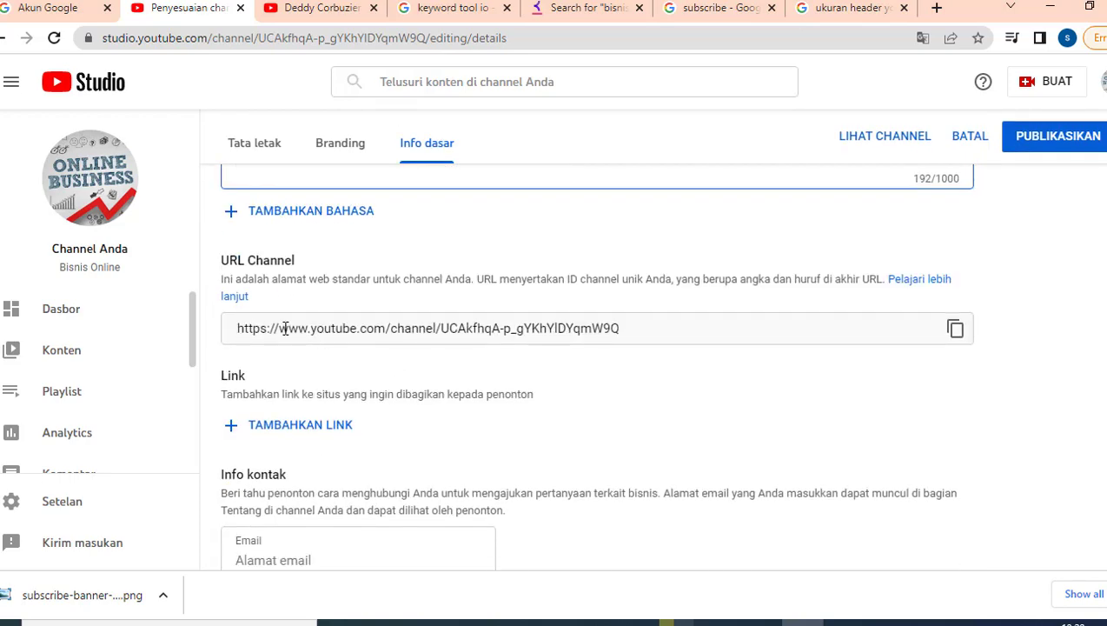
triple_click(240, 328)
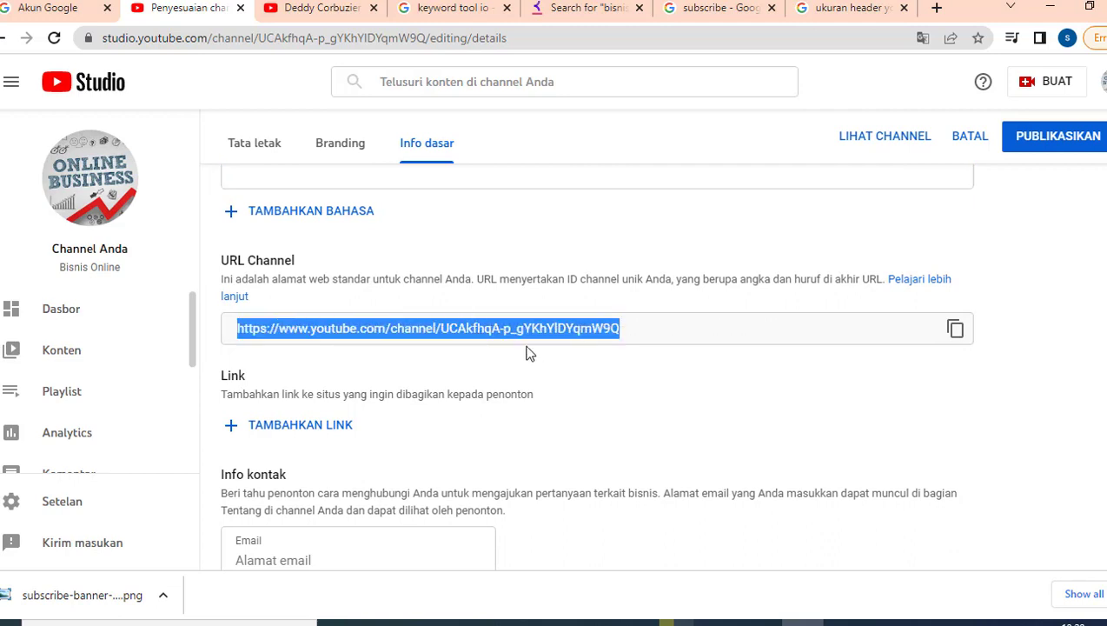
left_click(566, 385)
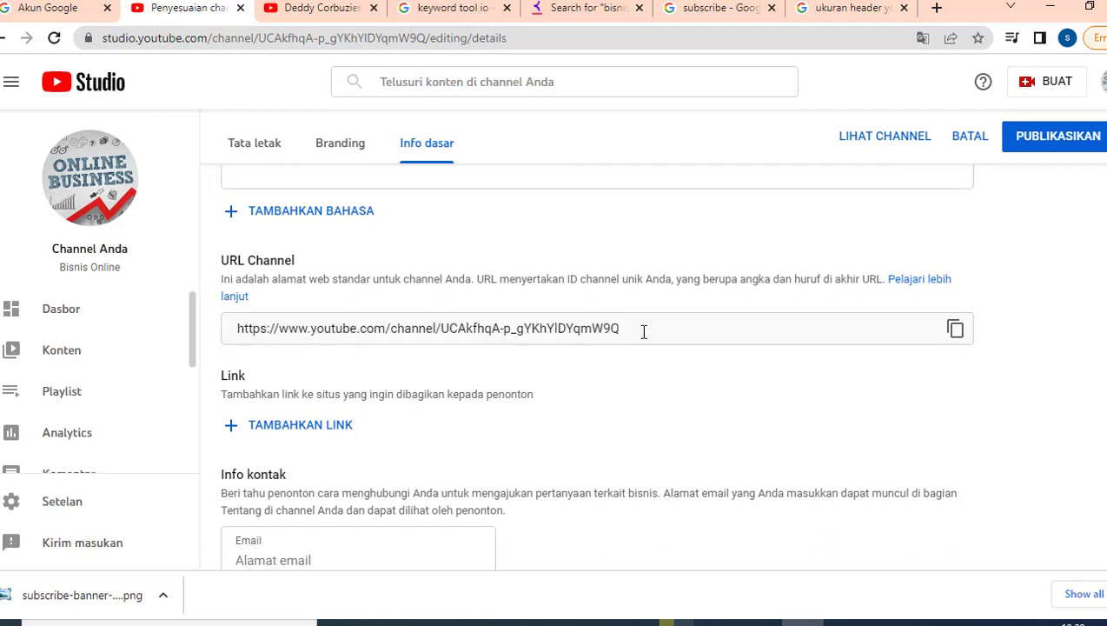
triple_click(444, 328)
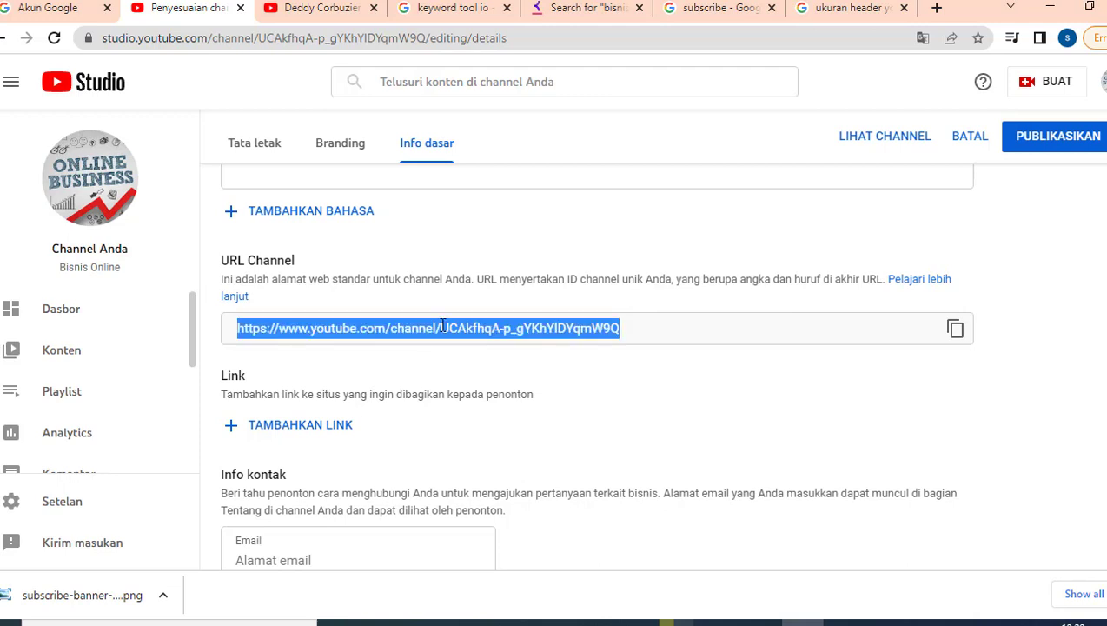
left_click(444, 327)
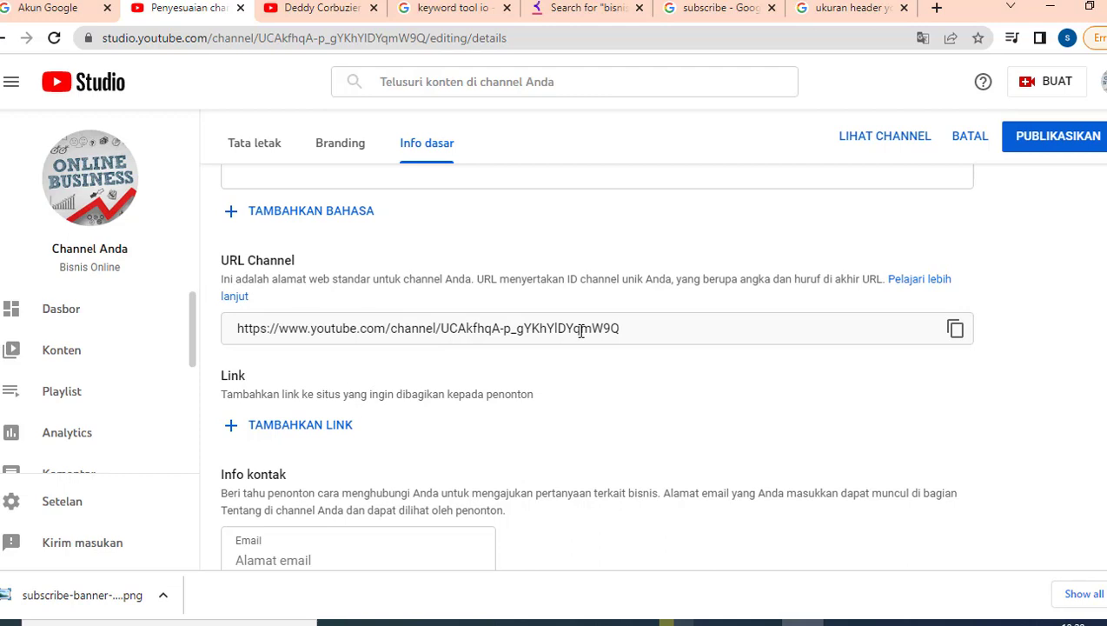
left_click_drag(440, 329, 618, 331)
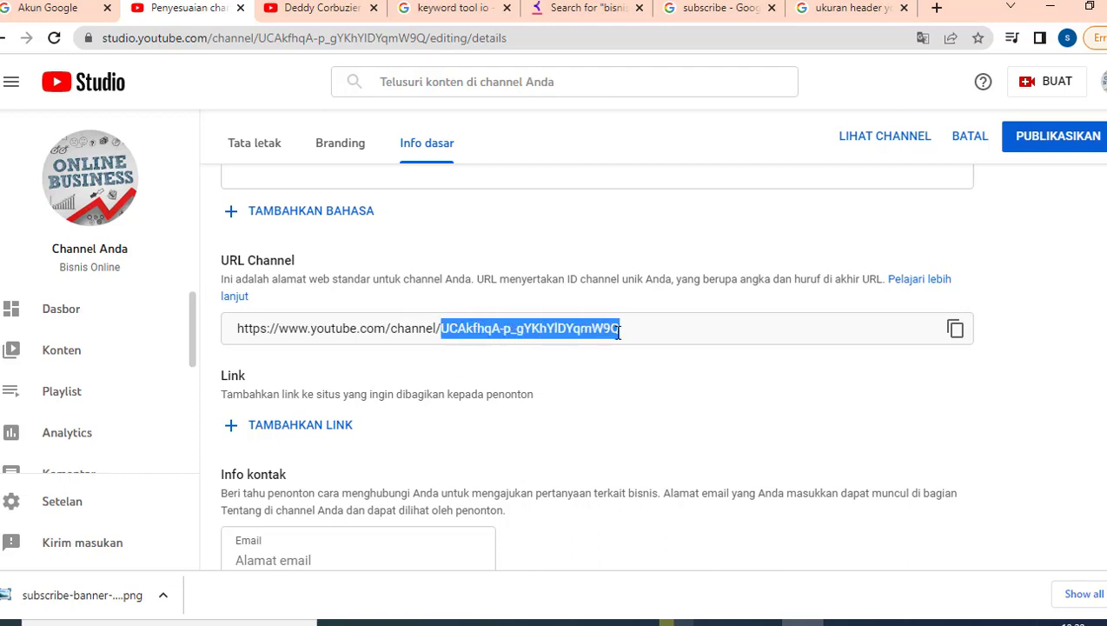
left_click(535, 366)
scroll(376, 387, "down", 1)
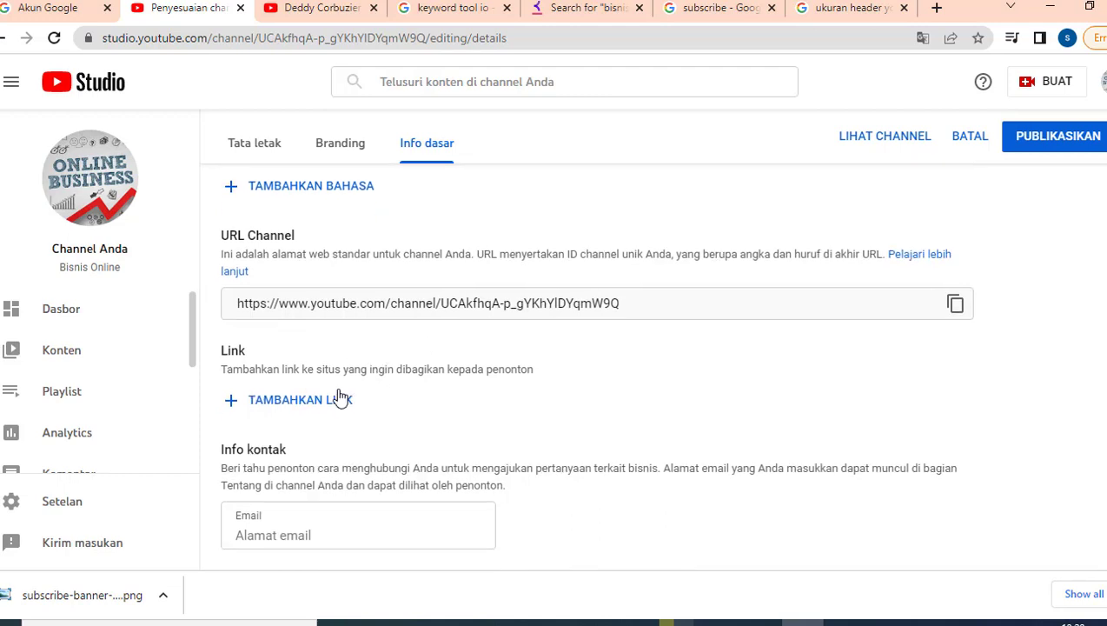
Add a new link entry titled Facebook, after checking another channel's links for reference.
left_click(295, 405)
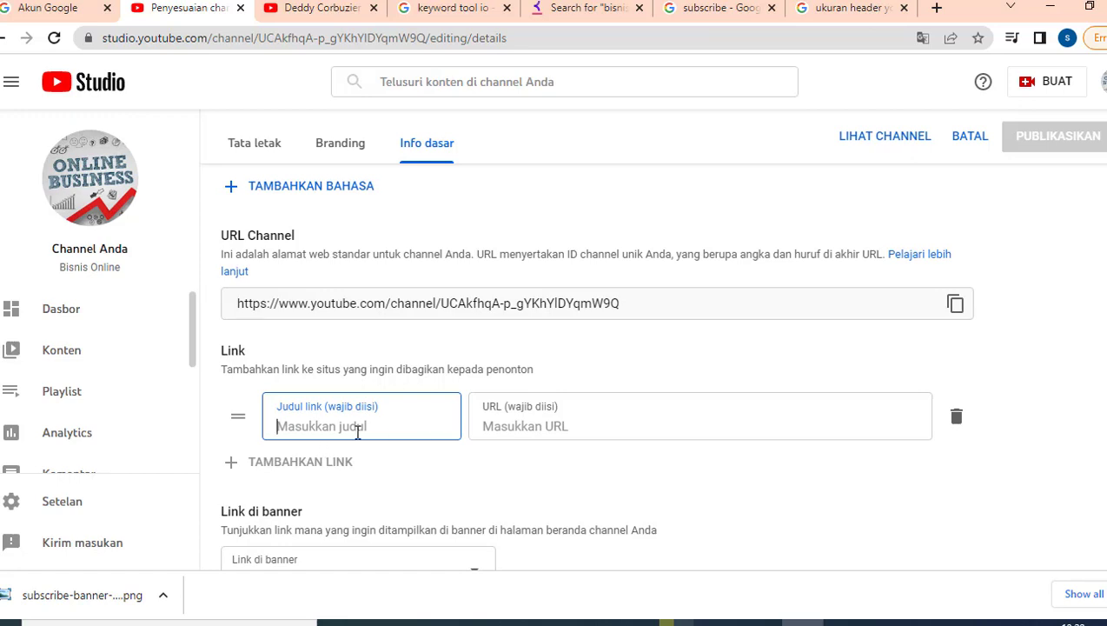
left_click(304, 7)
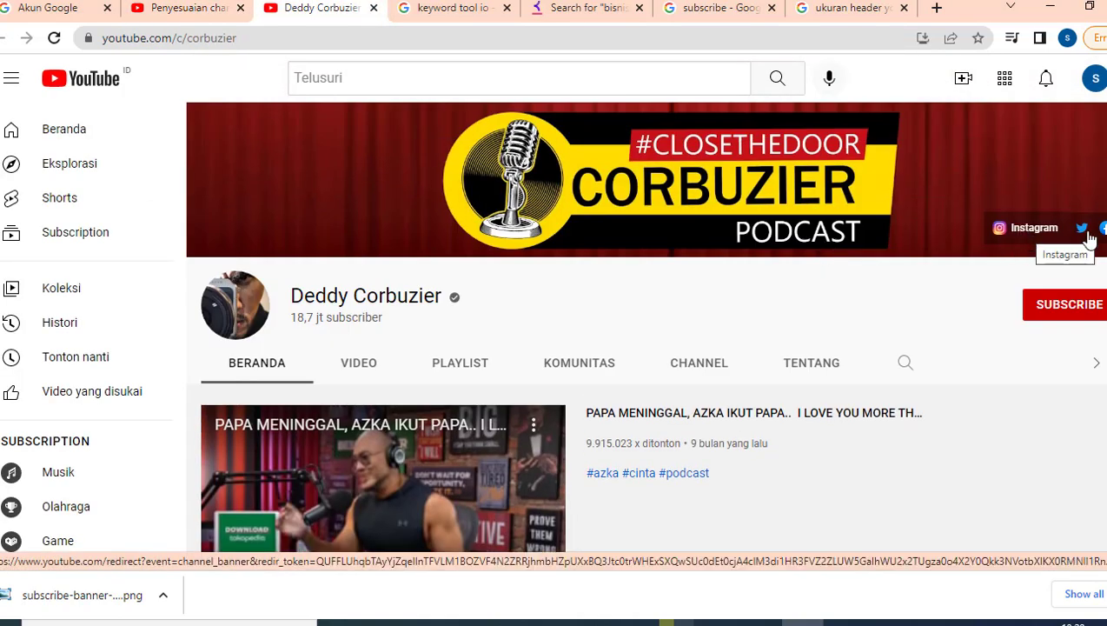
left_click(186, 7)
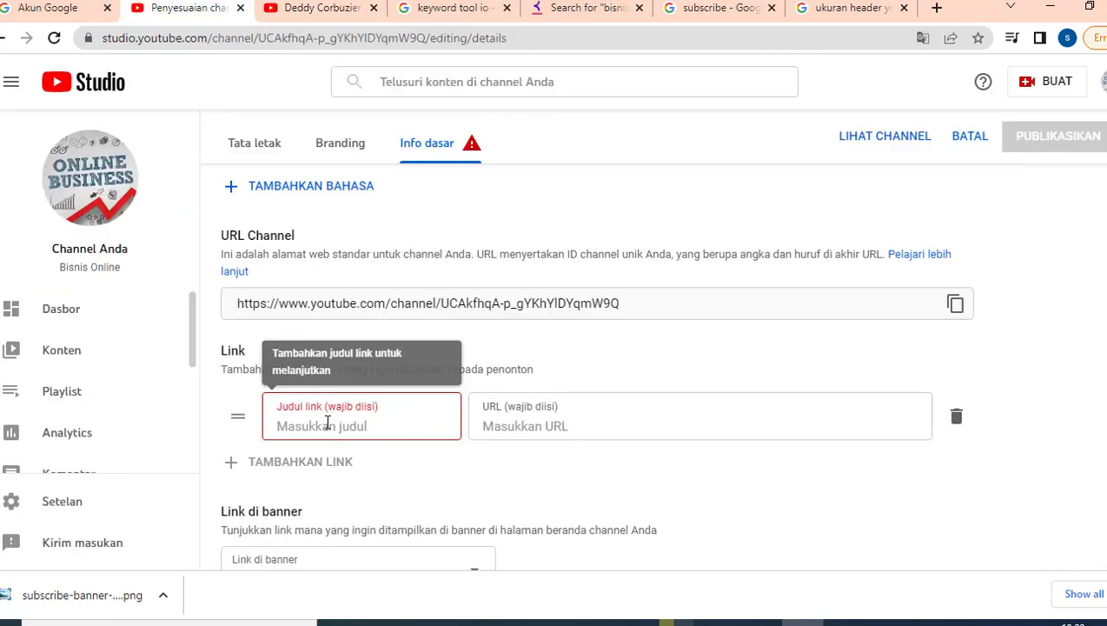
type("F")
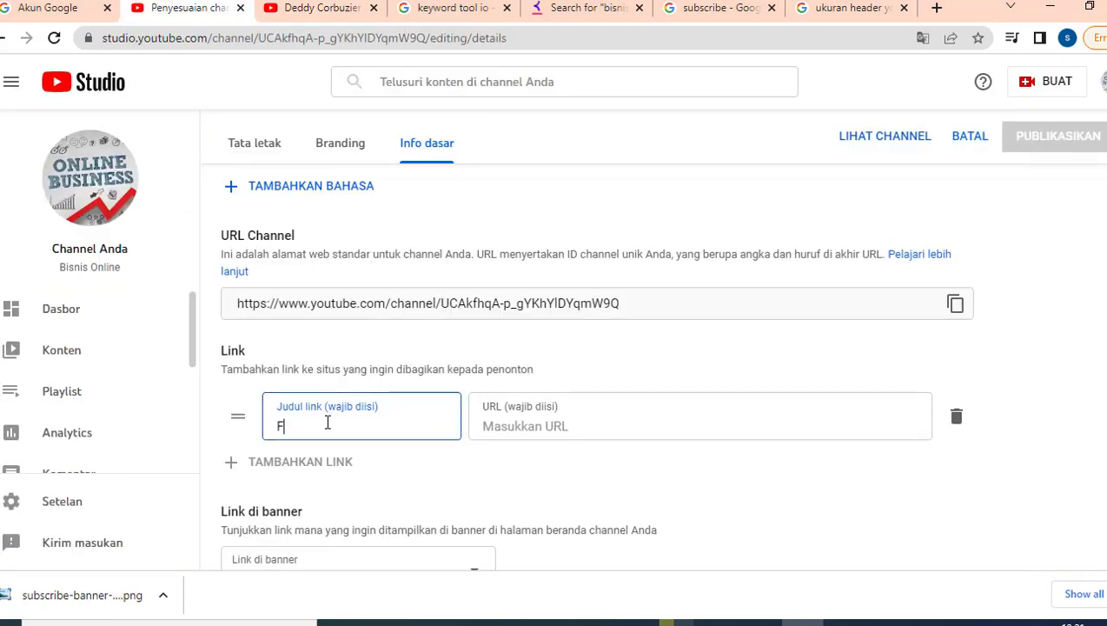
type("acebook")
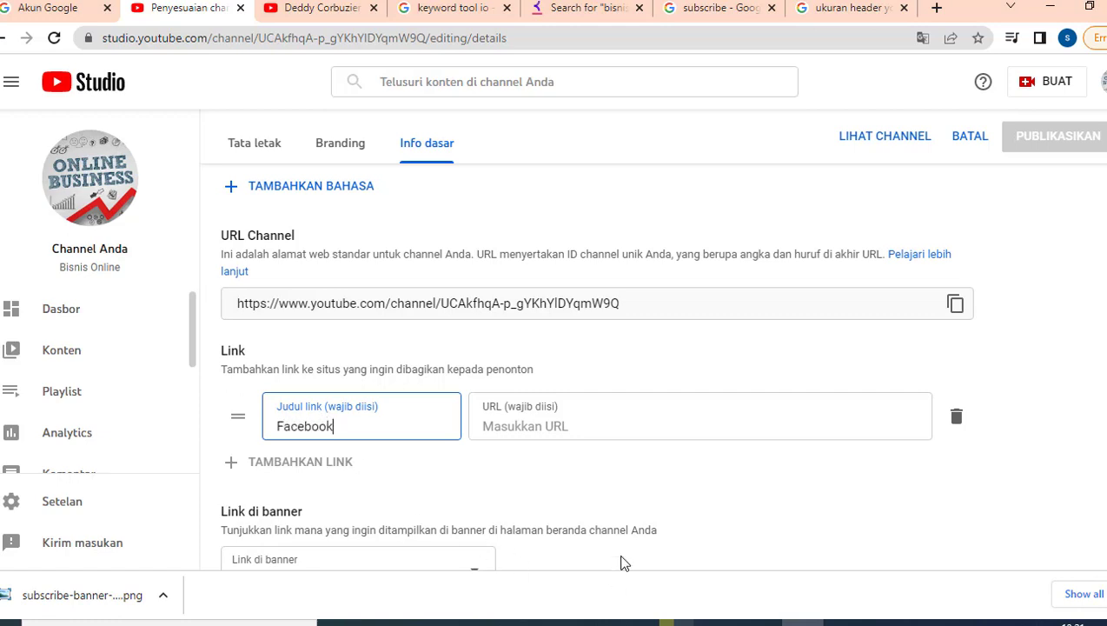
left_click(521, 428)
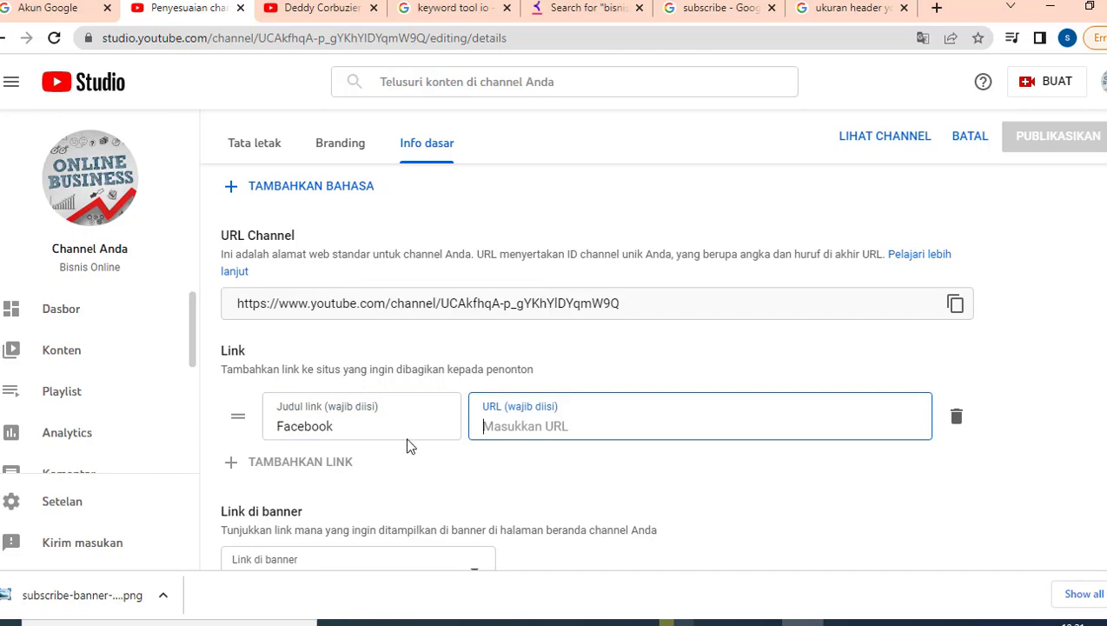
left_click(232, 465)
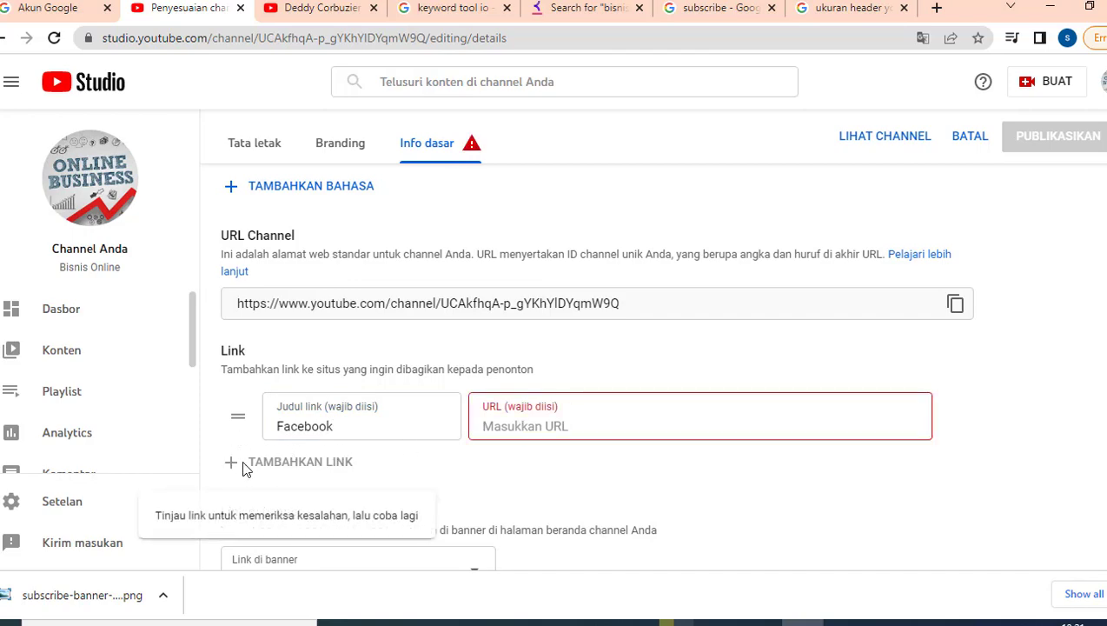
left_click(311, 10)
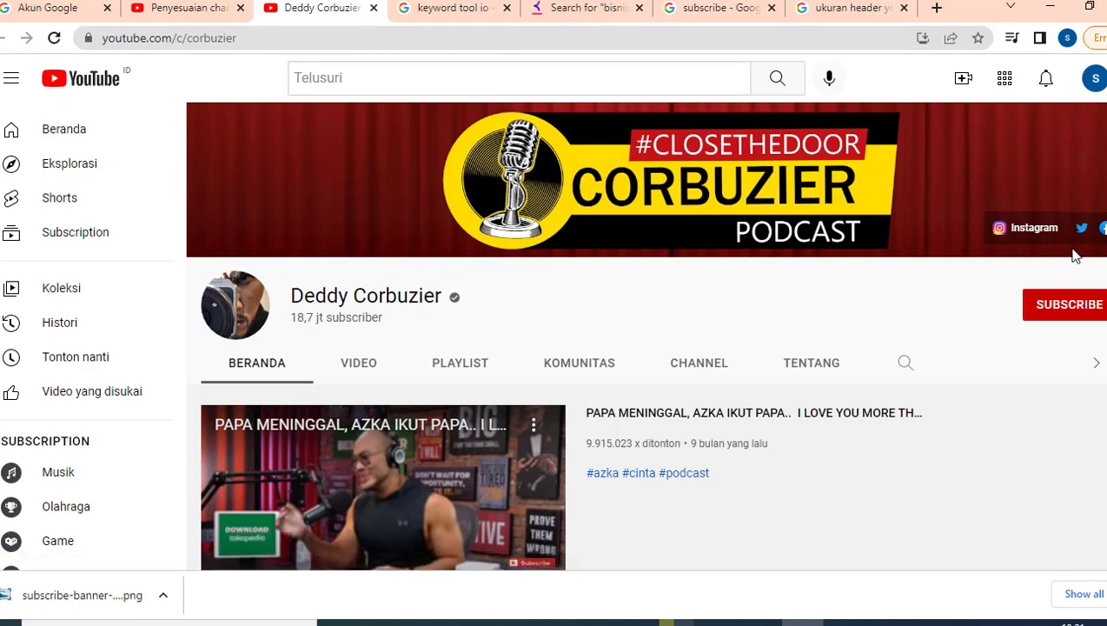
left_click(189, 8)
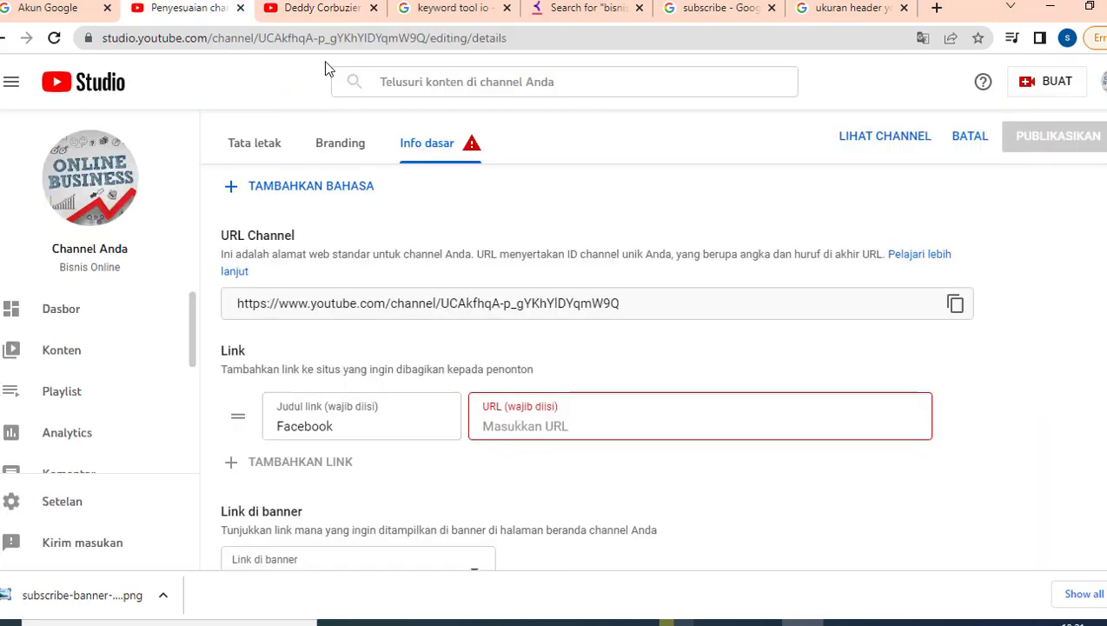
double_click(318, 425)
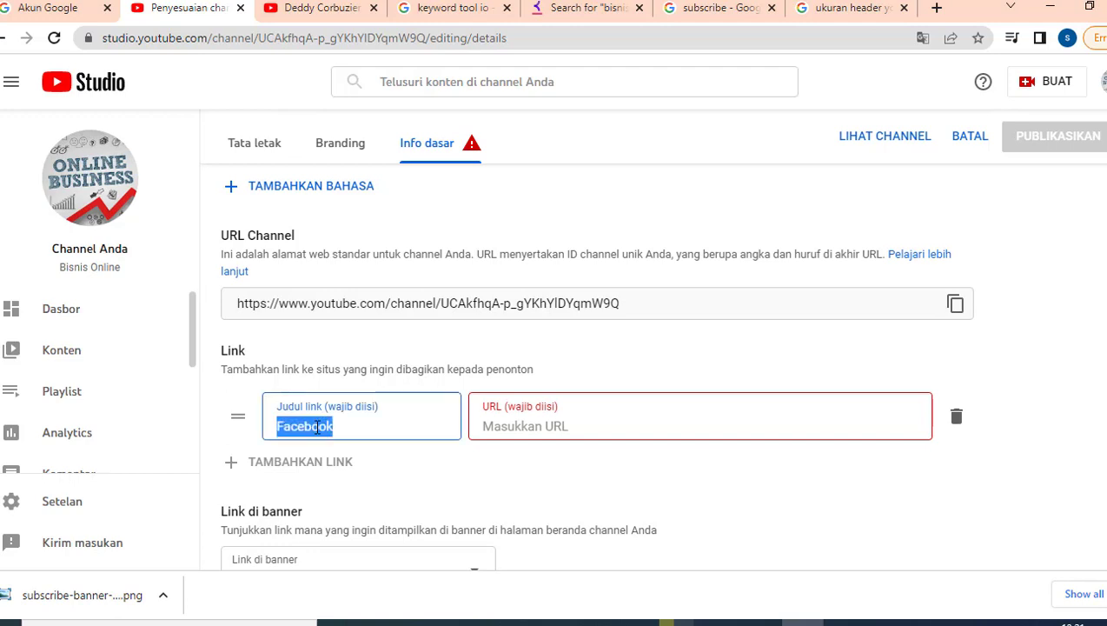
left_click(333, 18)
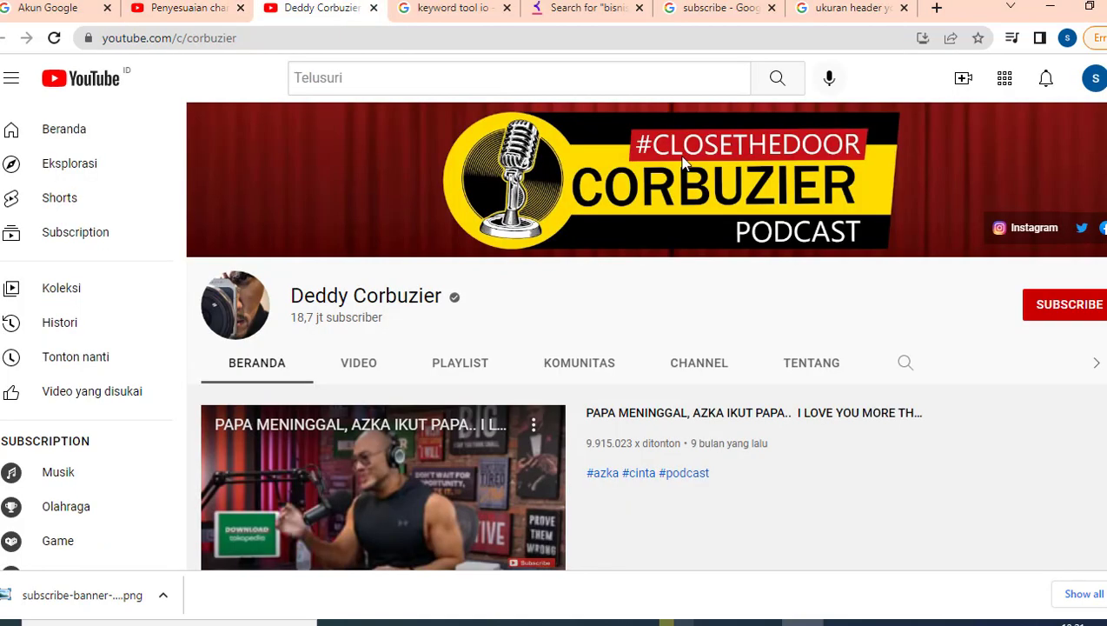
left_click(184, 9)
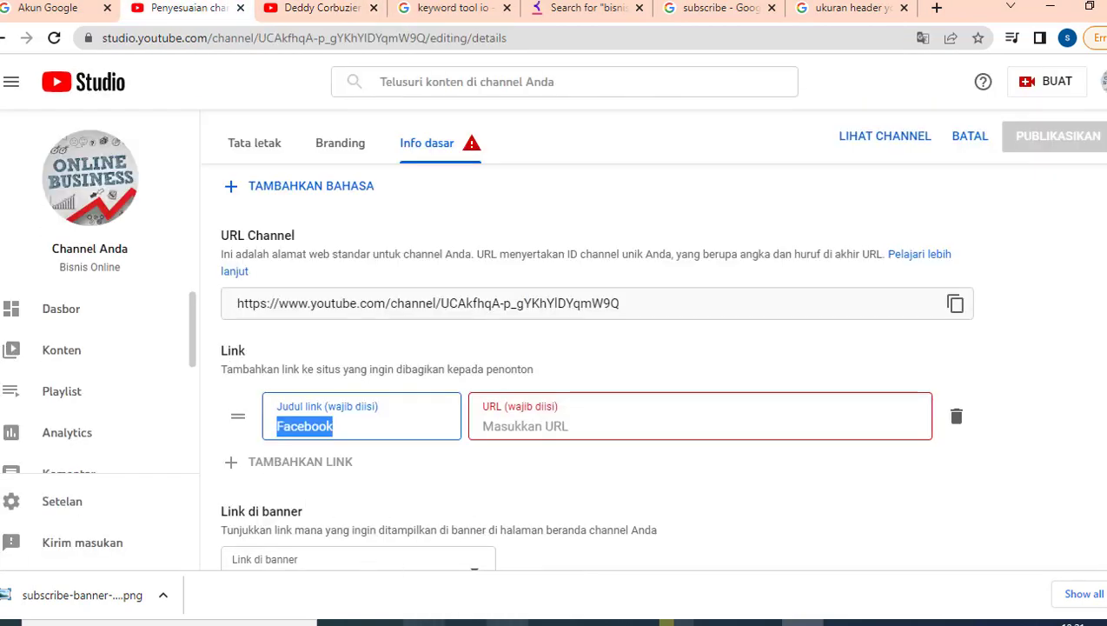
left_click(423, 622)
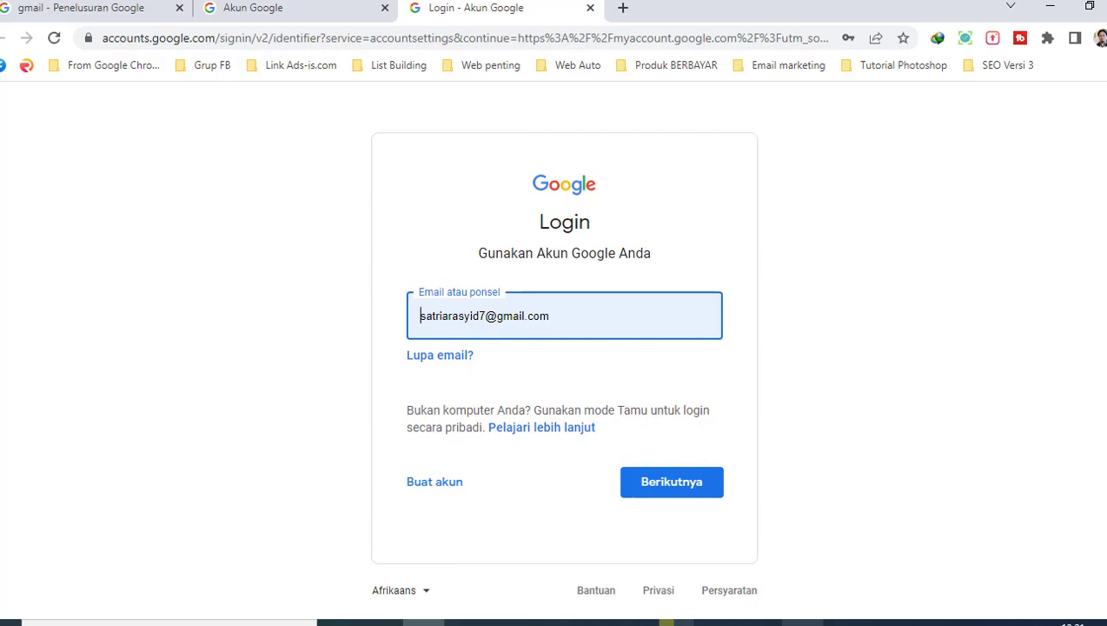
mouse_move(800, 622)
left_click(723, 577)
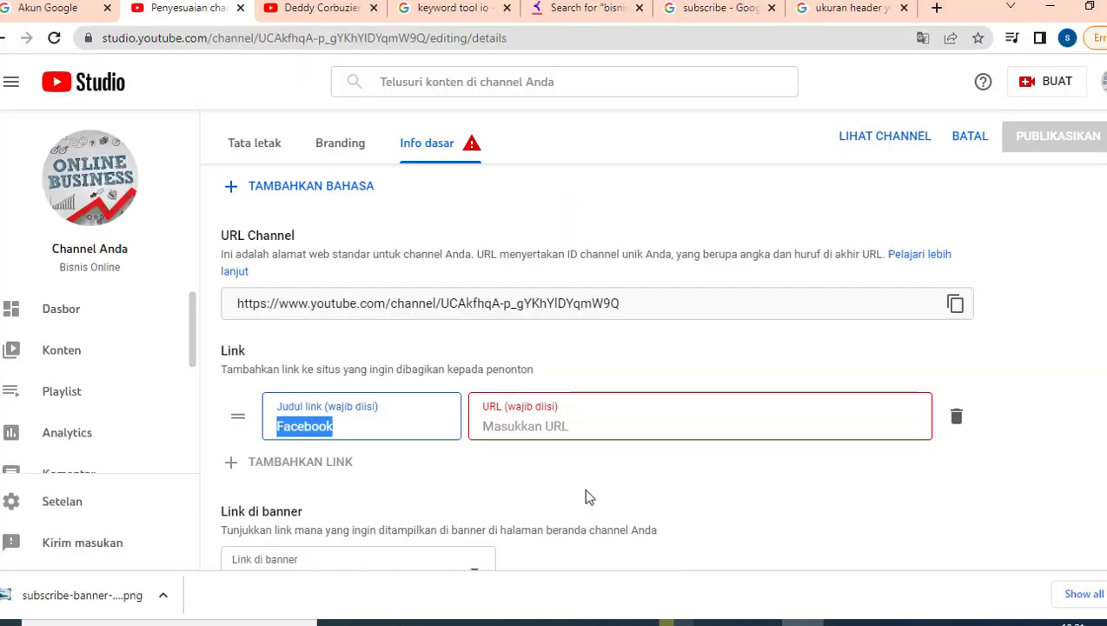
left_click(520, 431)
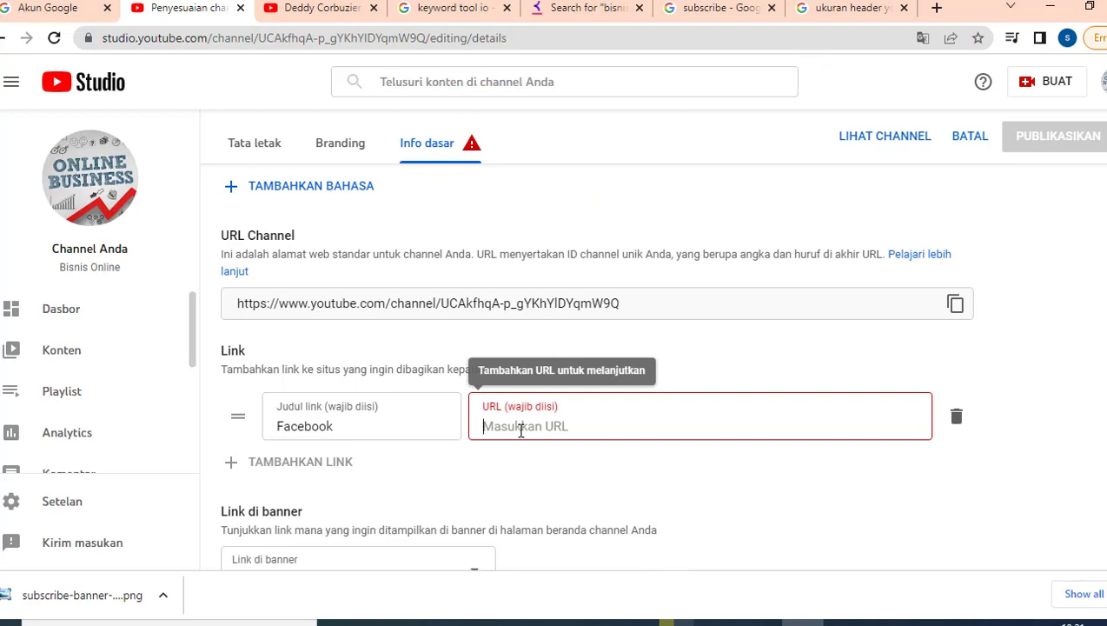
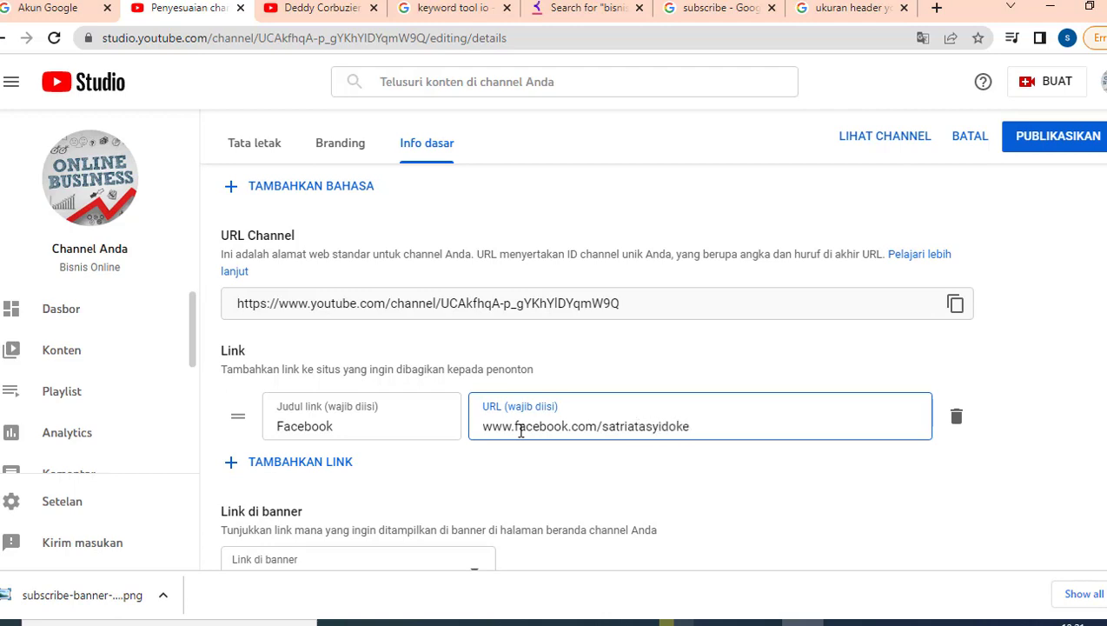
left_click(256, 464)
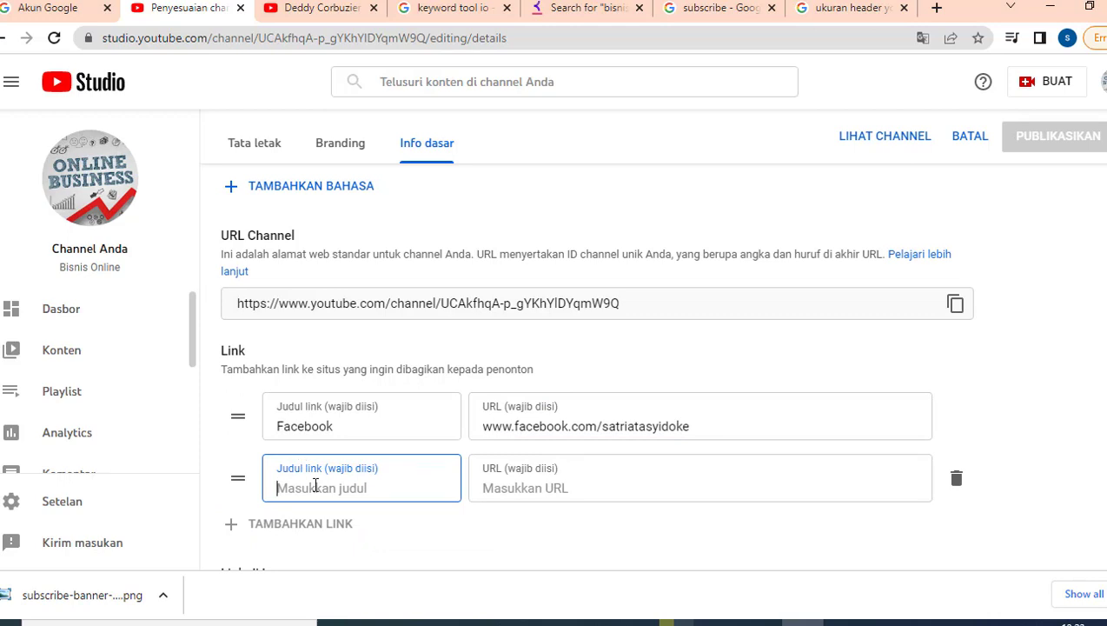
type("Instagram")
left_click(528, 492)
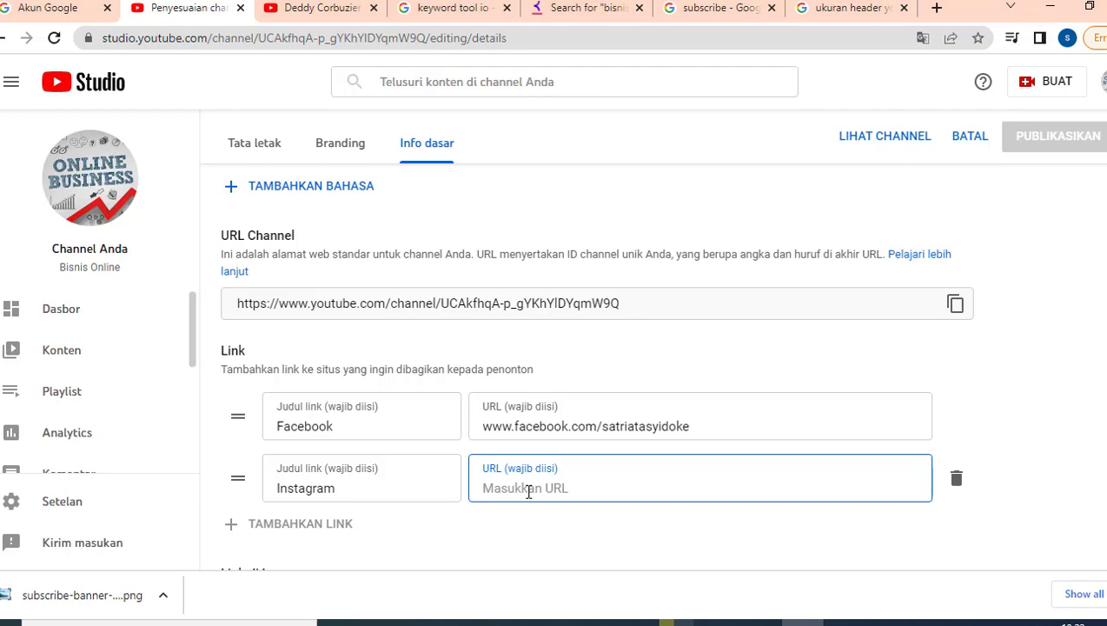
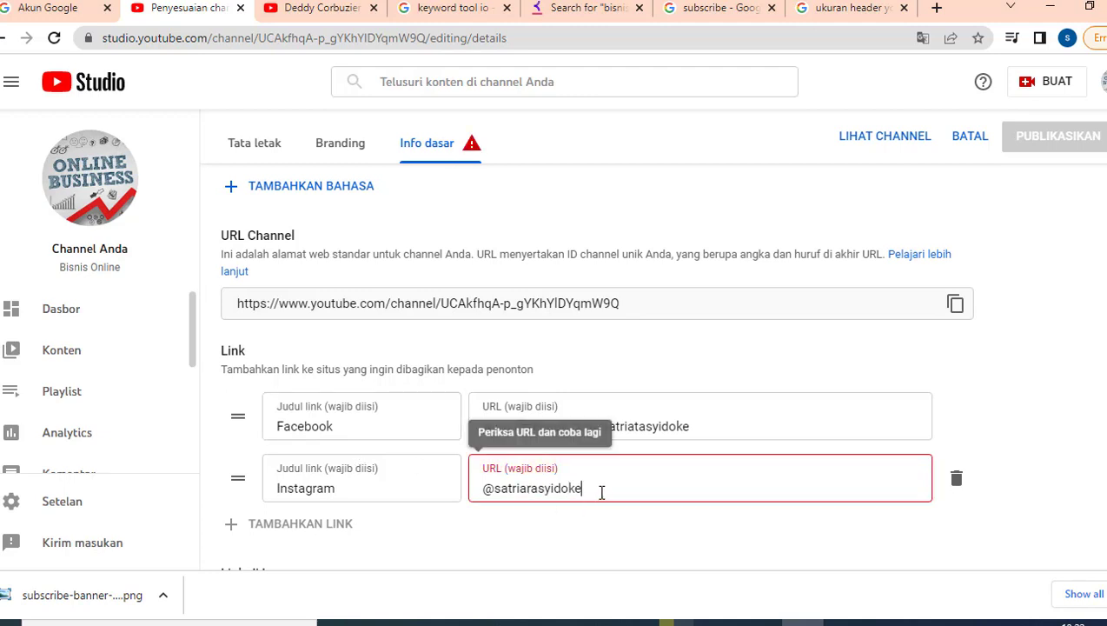
left_click_drag(585, 487, 461, 494)
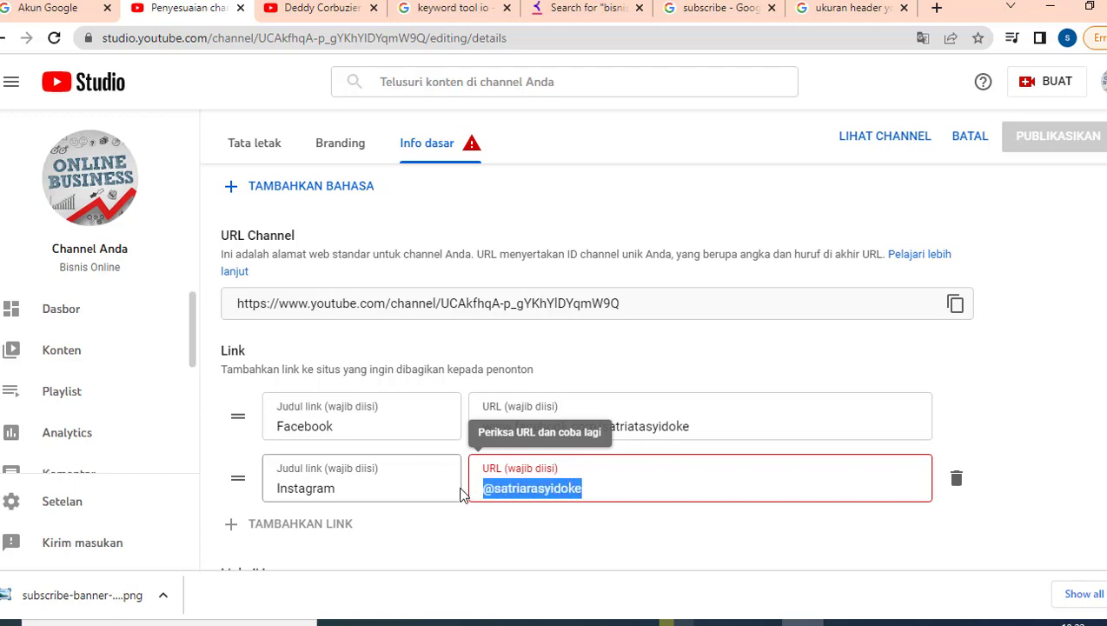
left_click(532, 527)
Delete the Instagram link row and add a blank link entry, glancing at the Branding tab.
left_click(957, 483)
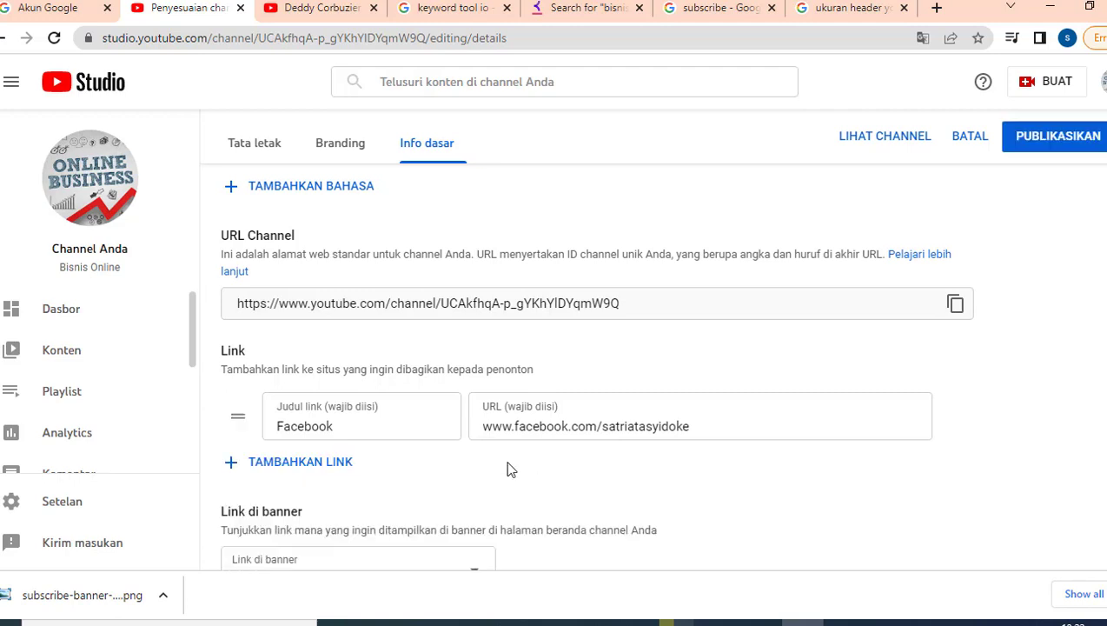
left_click(321, 463)
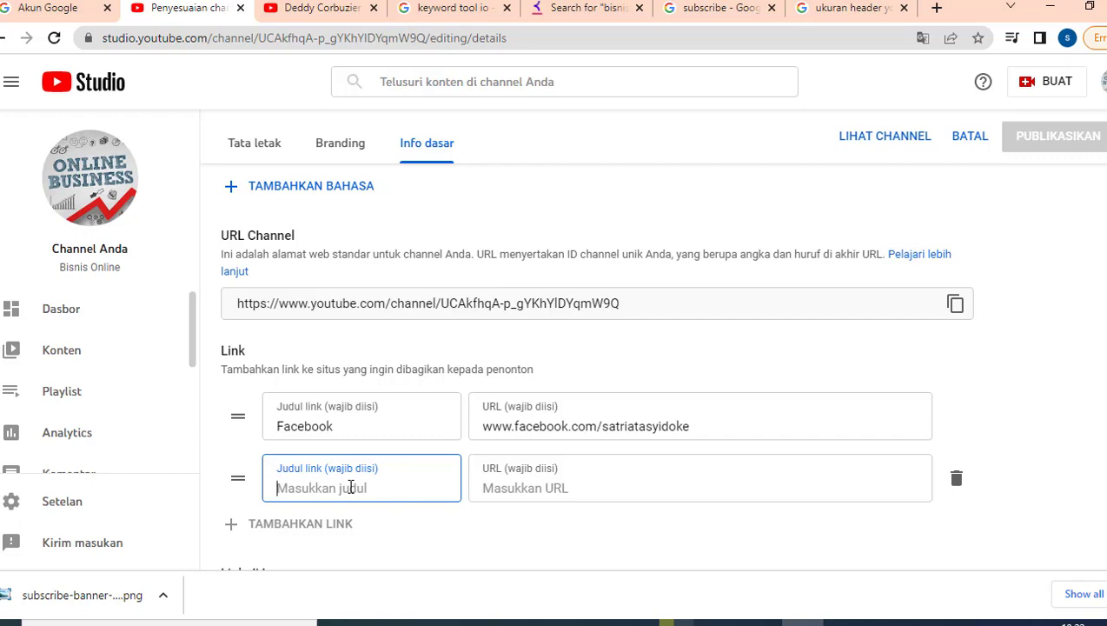
scroll(805, 307, "up", 3)
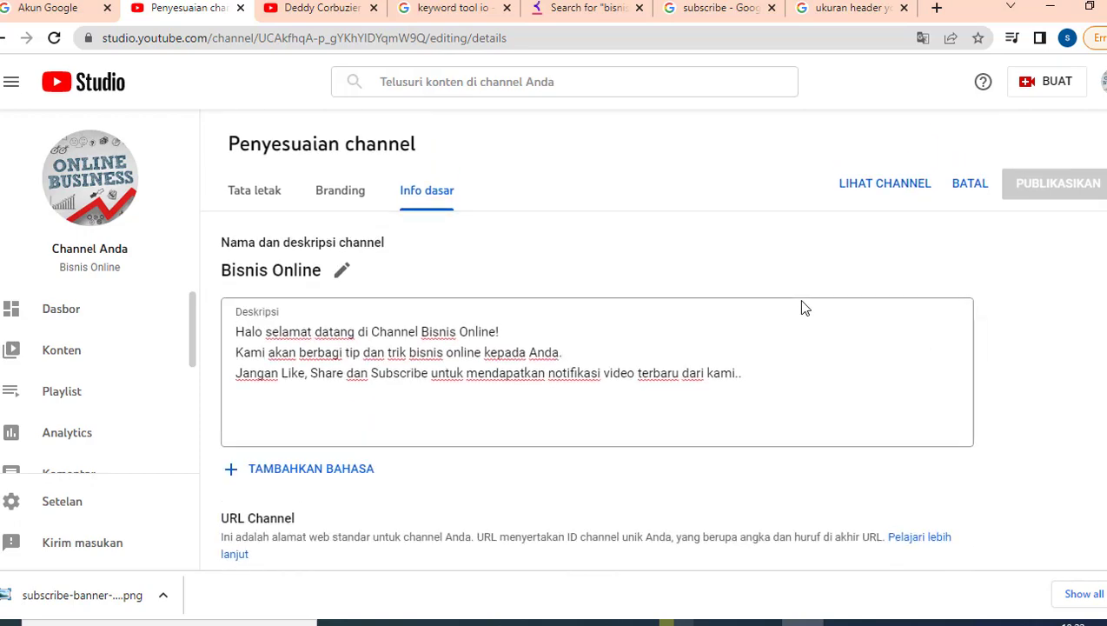
left_click(340, 200)
left_click(428, 191)
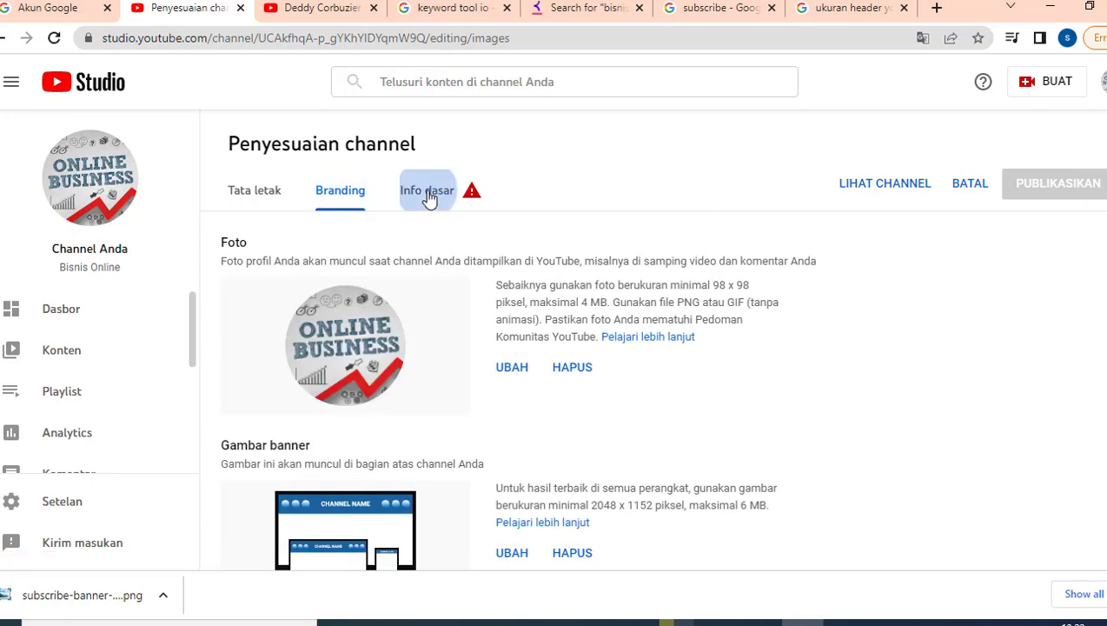
scroll(433, 339, "down", 5)
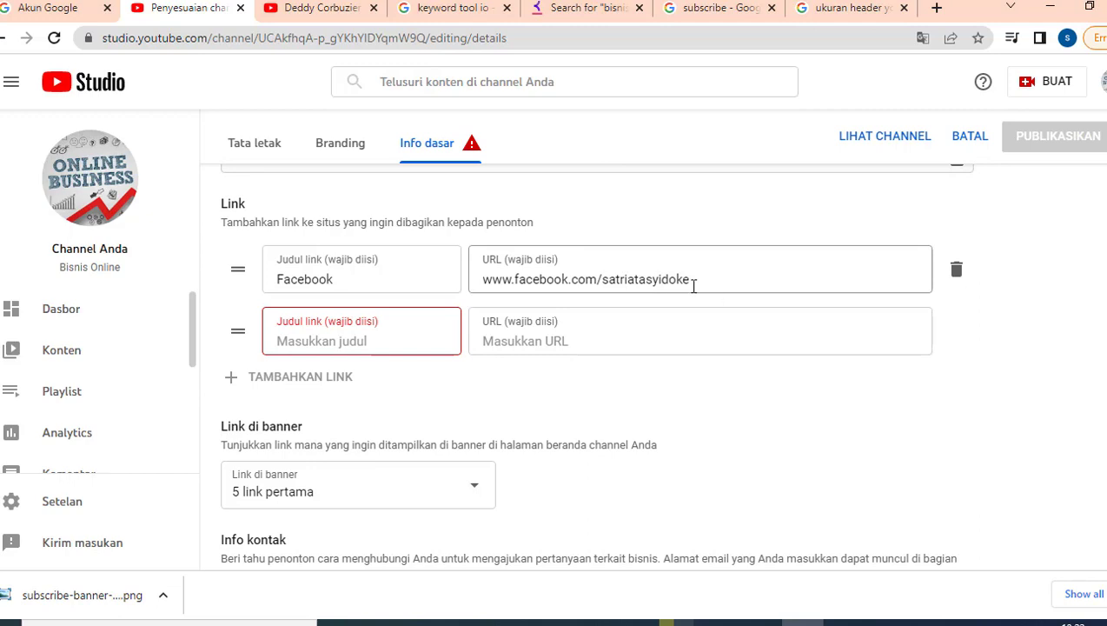
Delete the Facebook link and the blank entry, then publish the channel info changes.
left_click(956, 269)
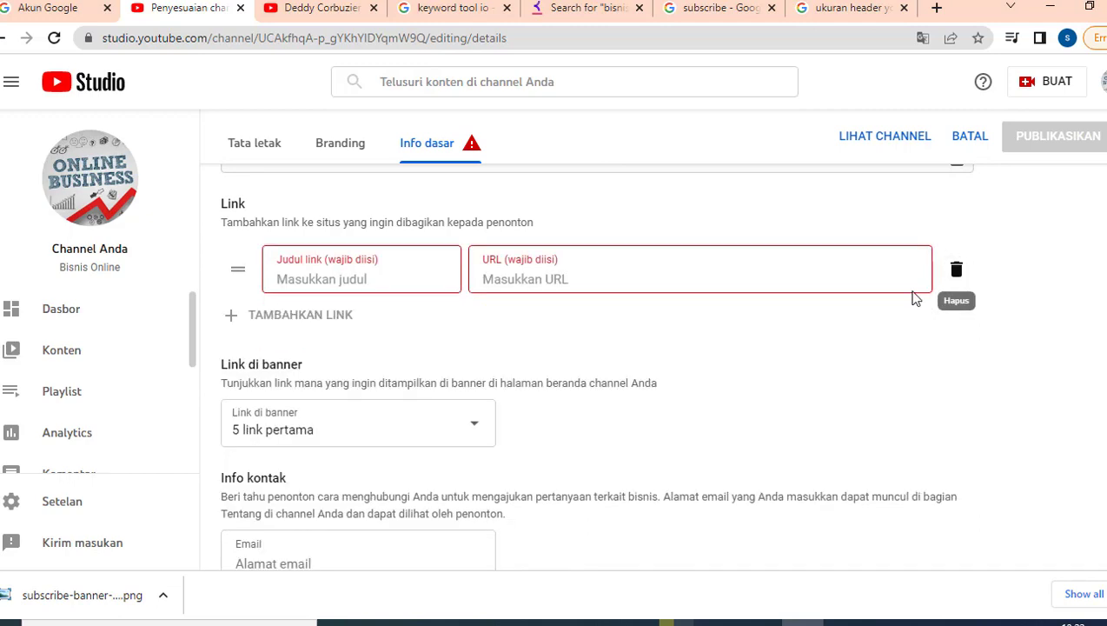
left_click(956, 269)
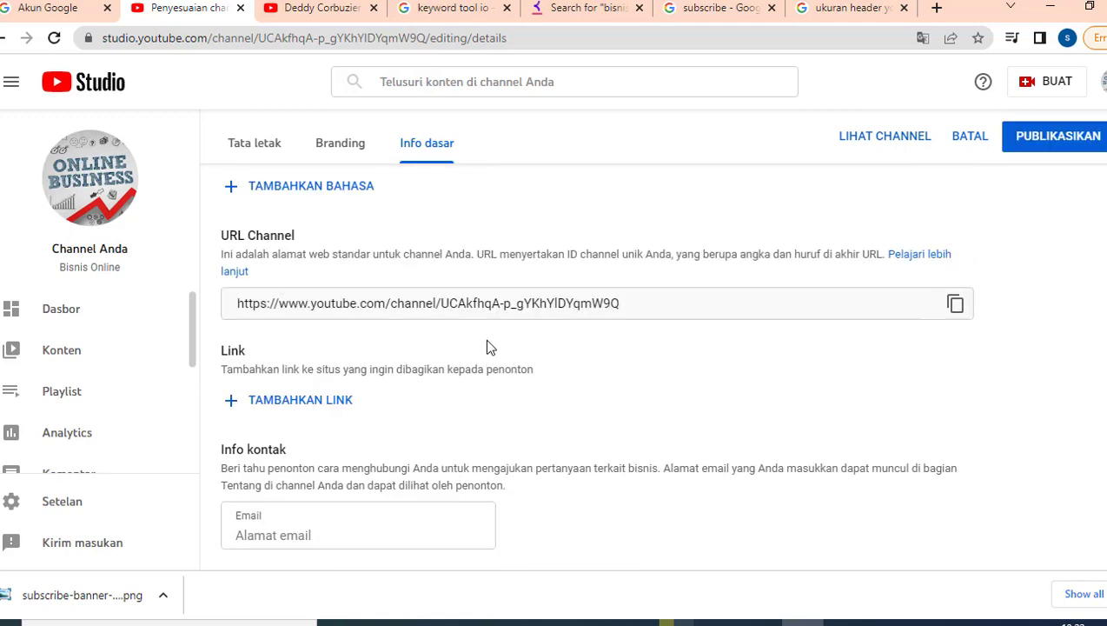
scroll(879, 263, "up", 4)
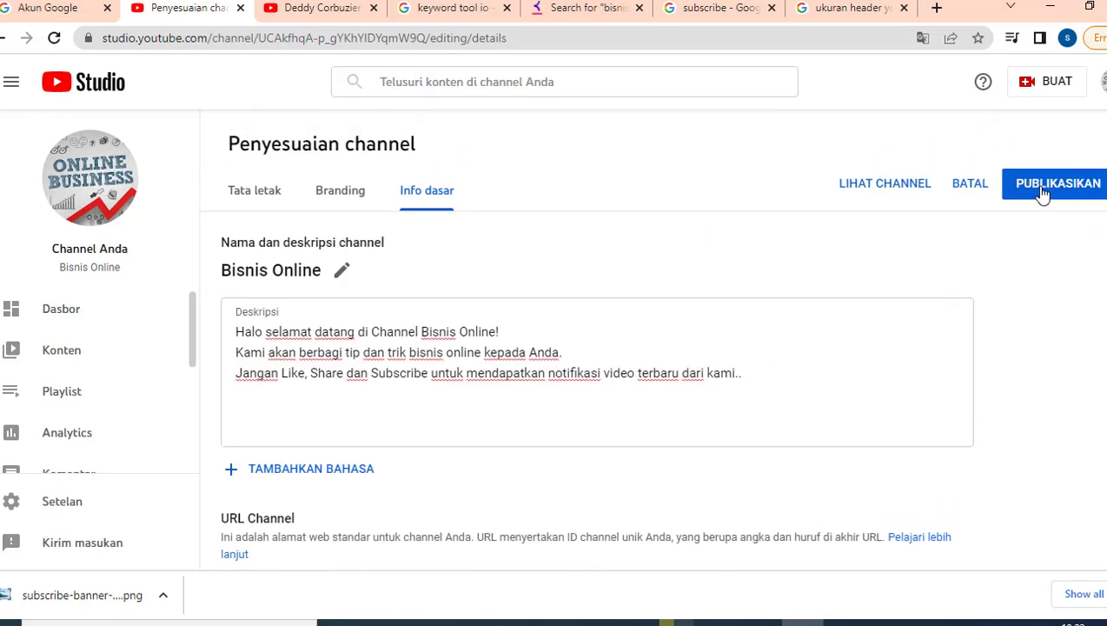
left_click(1041, 193)
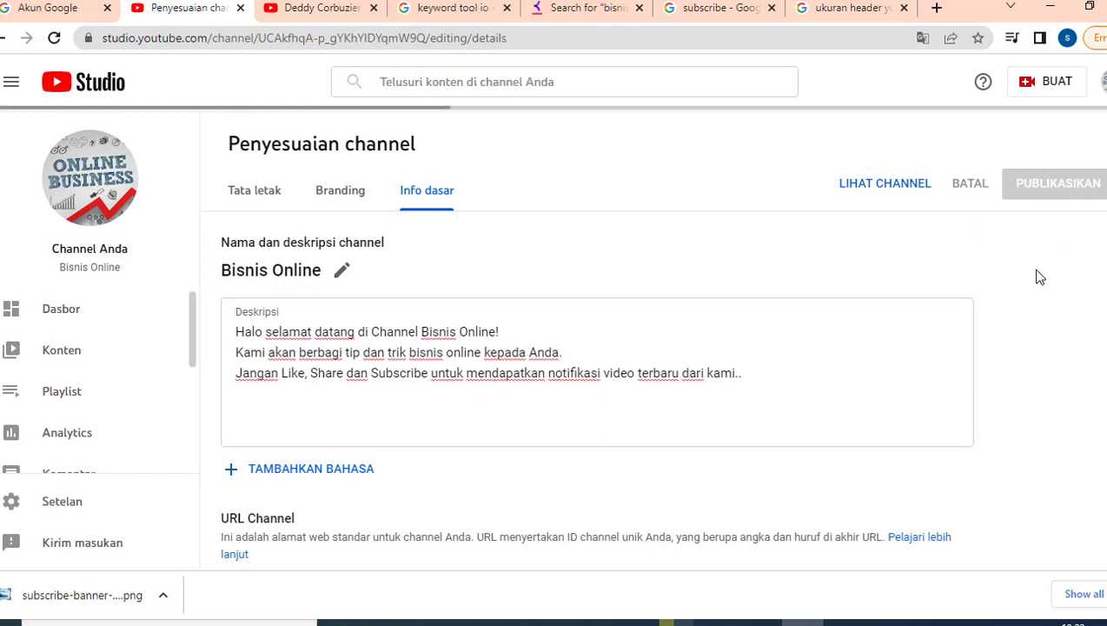
Look through the Tata letak and Branding tabs, then return to Info dasar.
left_click(247, 201)
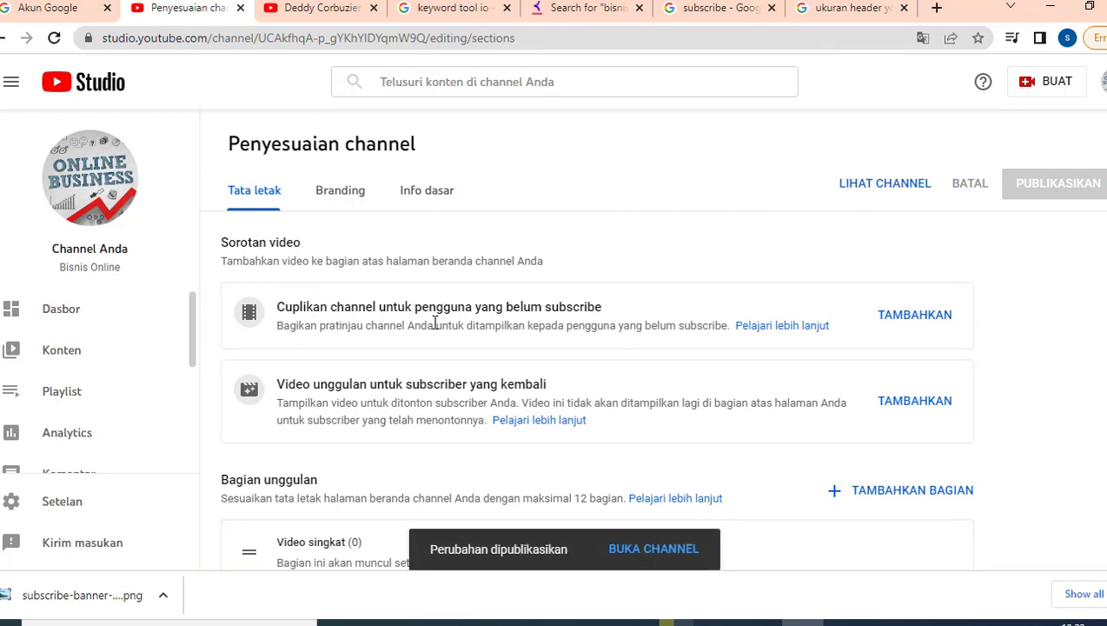
left_click(355, 197)
scroll(346, 359, "down", 1)
scroll(347, 369, "down", 3)
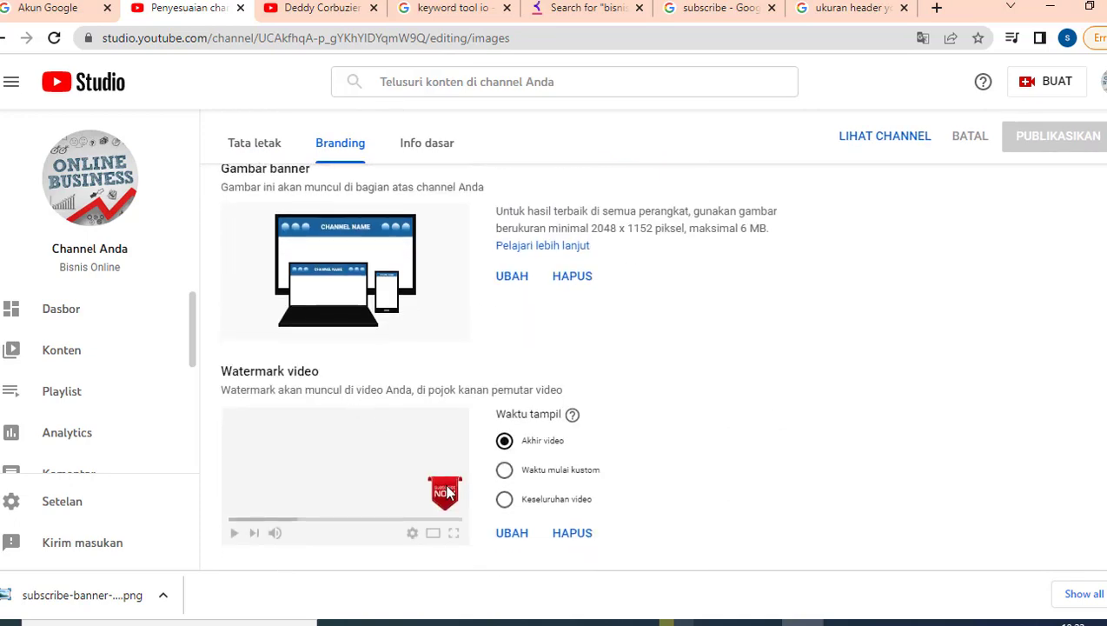
scroll(447, 250, "up", 4)
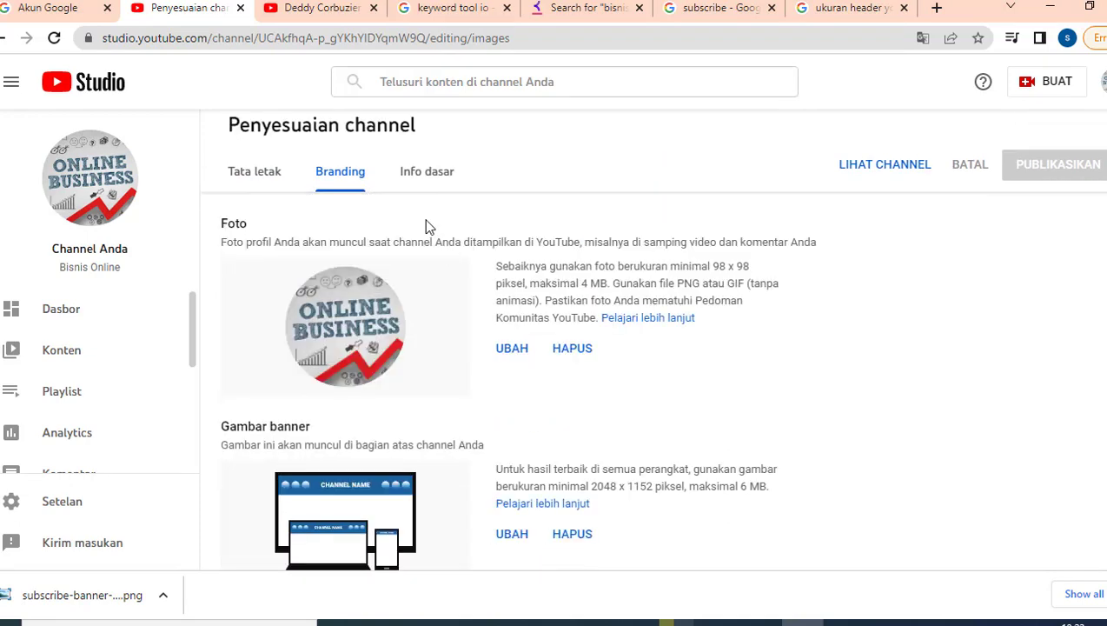
left_click(424, 173)
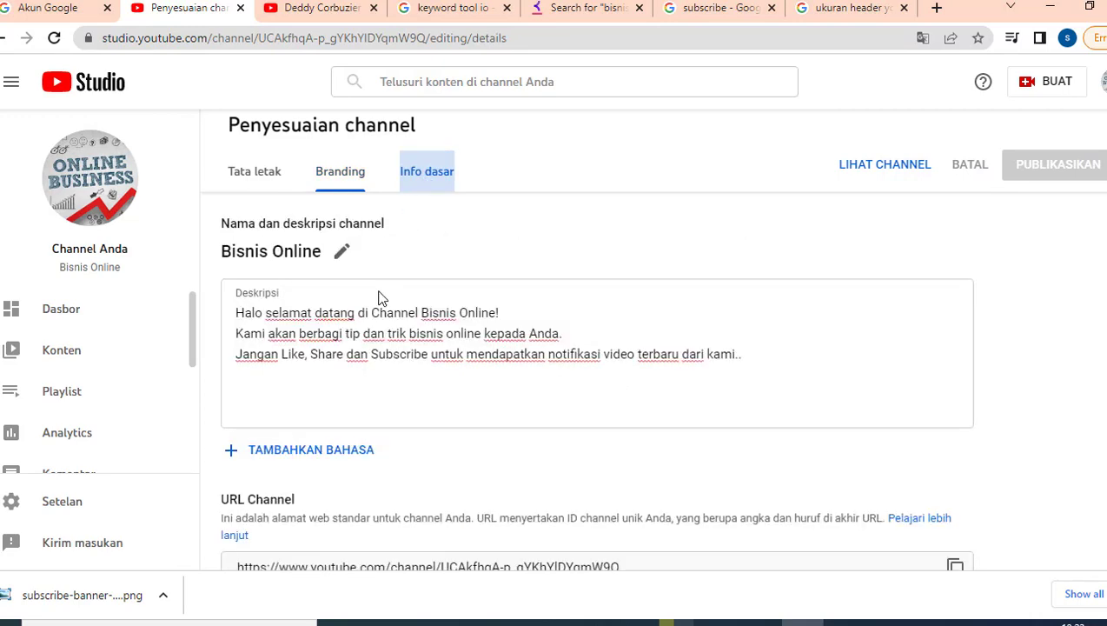
Add a new blank link entry under the channel description.
left_click(321, 345)
scroll(314, 435, "down", 3)
scroll(314, 453, "up", 2)
scroll(312, 459, "down", 1)
scroll(312, 459, "down", 3)
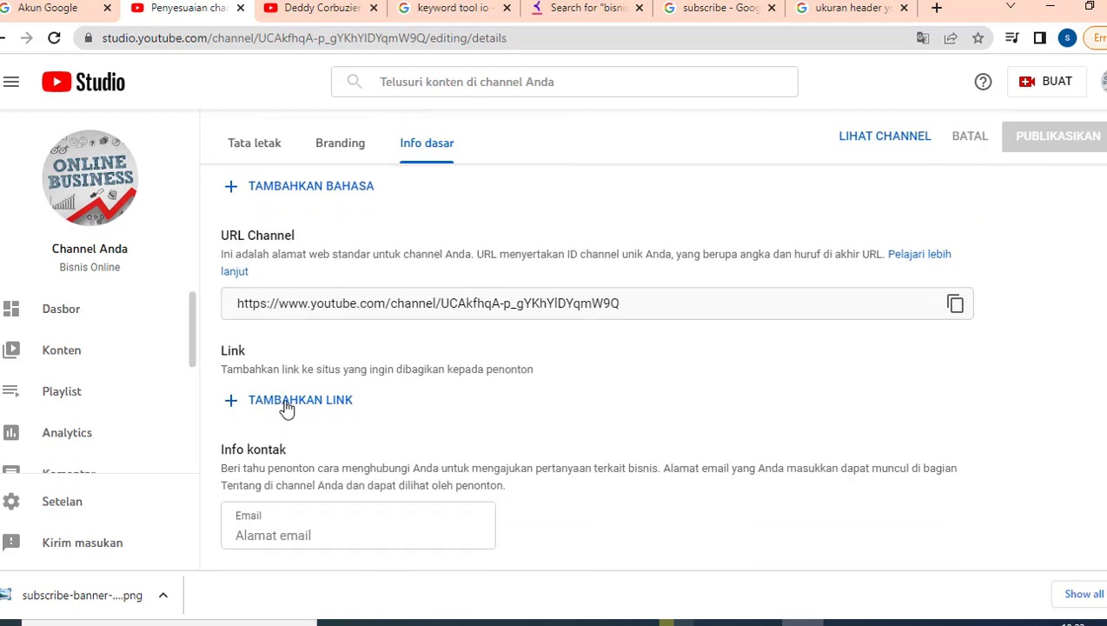
left_click(286, 402)
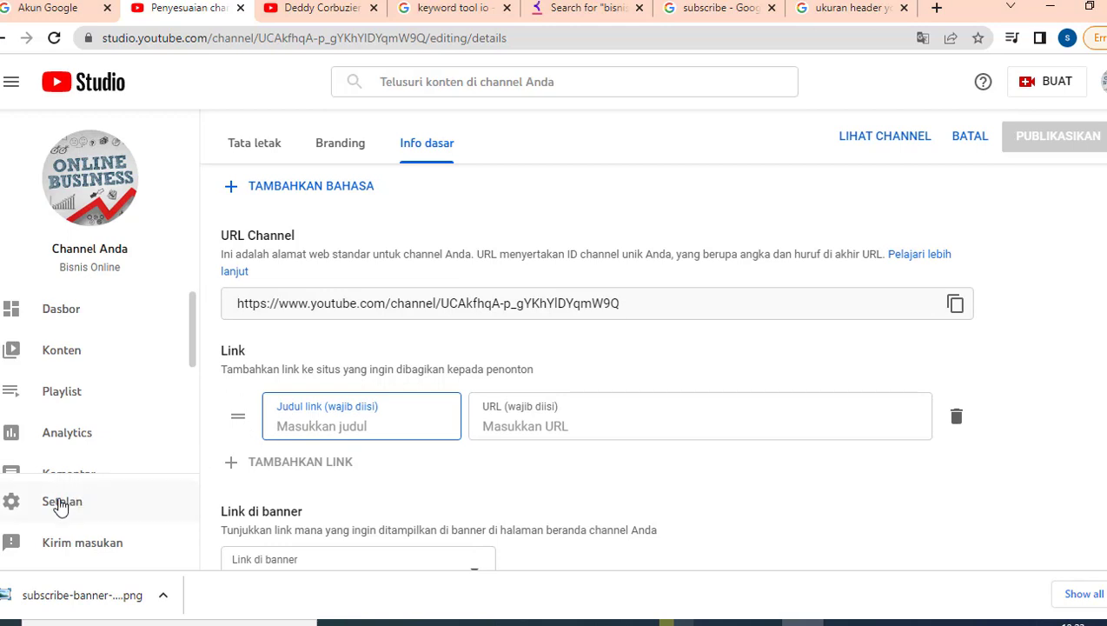
scroll(81, 413, "down", 2)
scroll(80, 417, "down", 1)
scroll(78, 425, "down", 1)
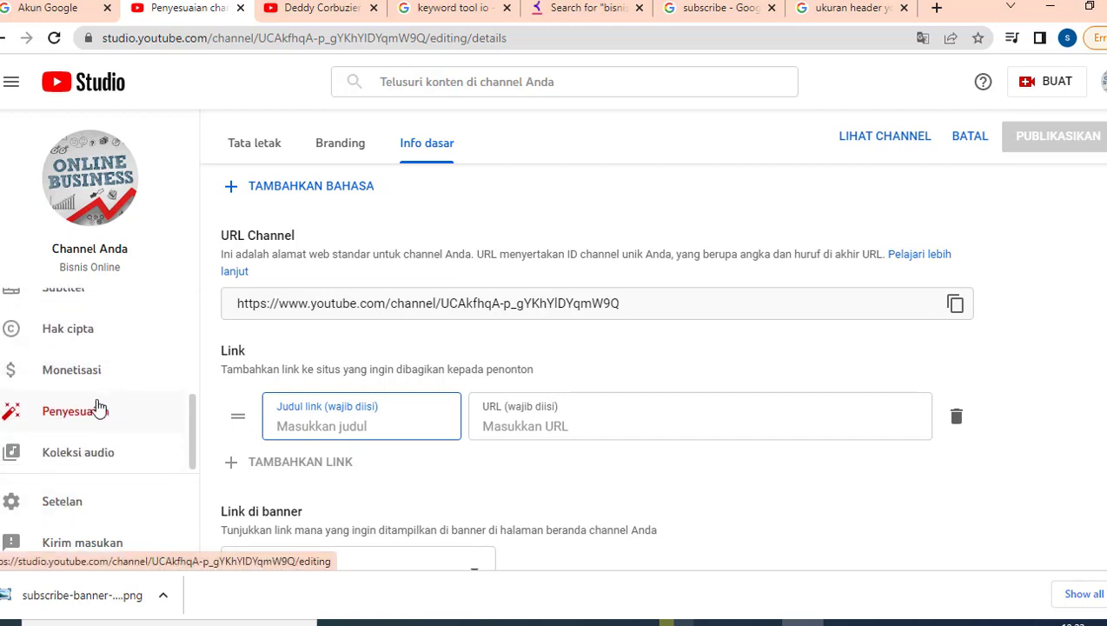
In Settings, make IDR — Rupiah Indonesia the default currency.
left_click(53, 504)
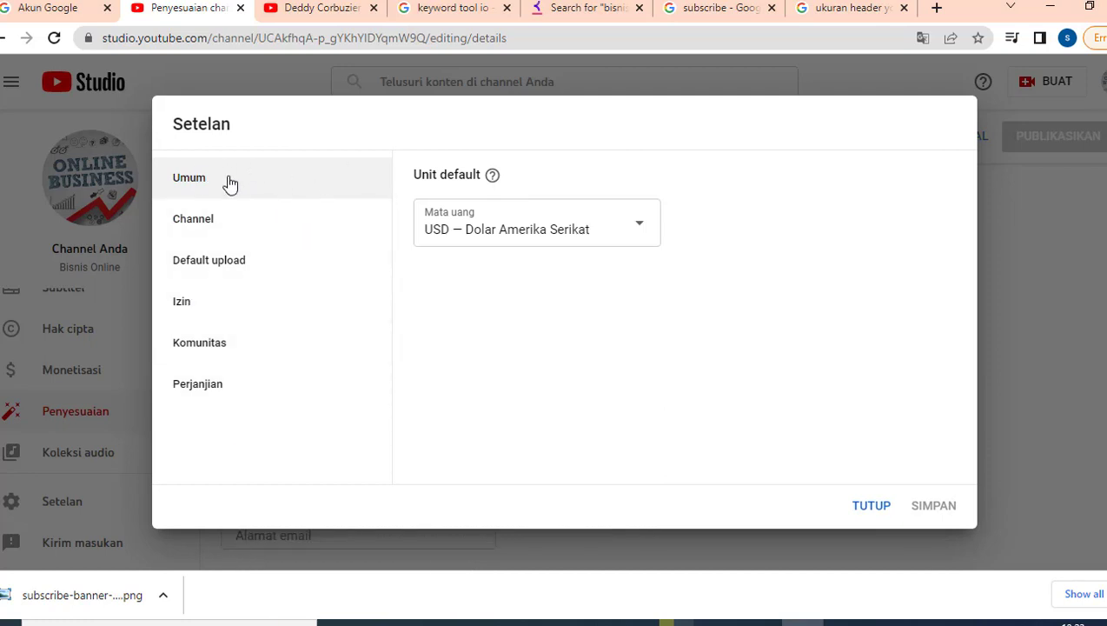
left_click(643, 233)
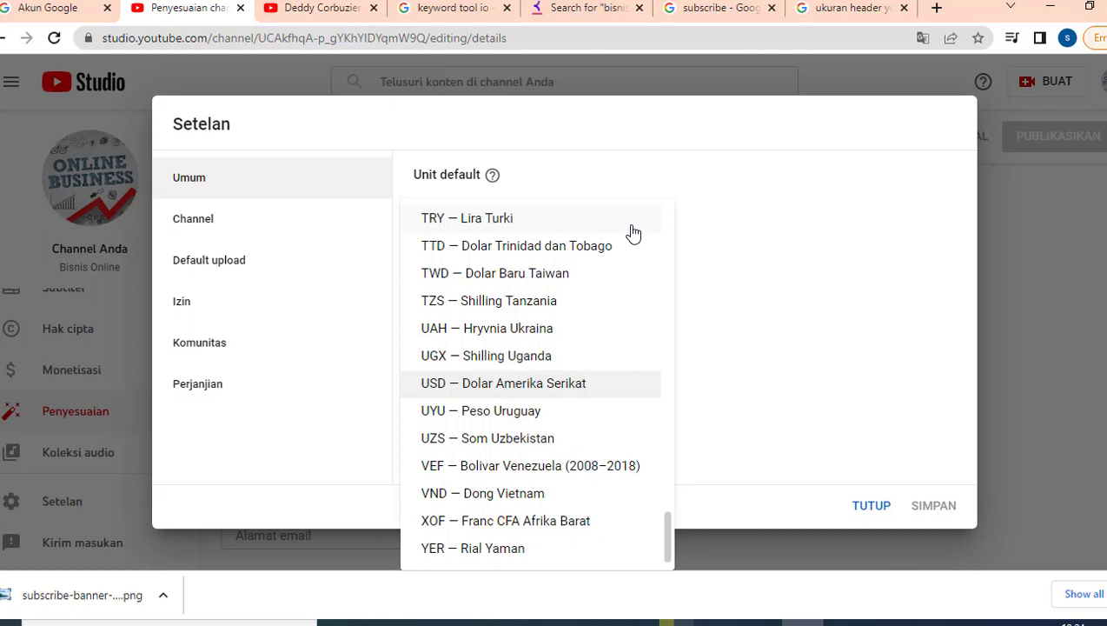
left_click(738, 319)
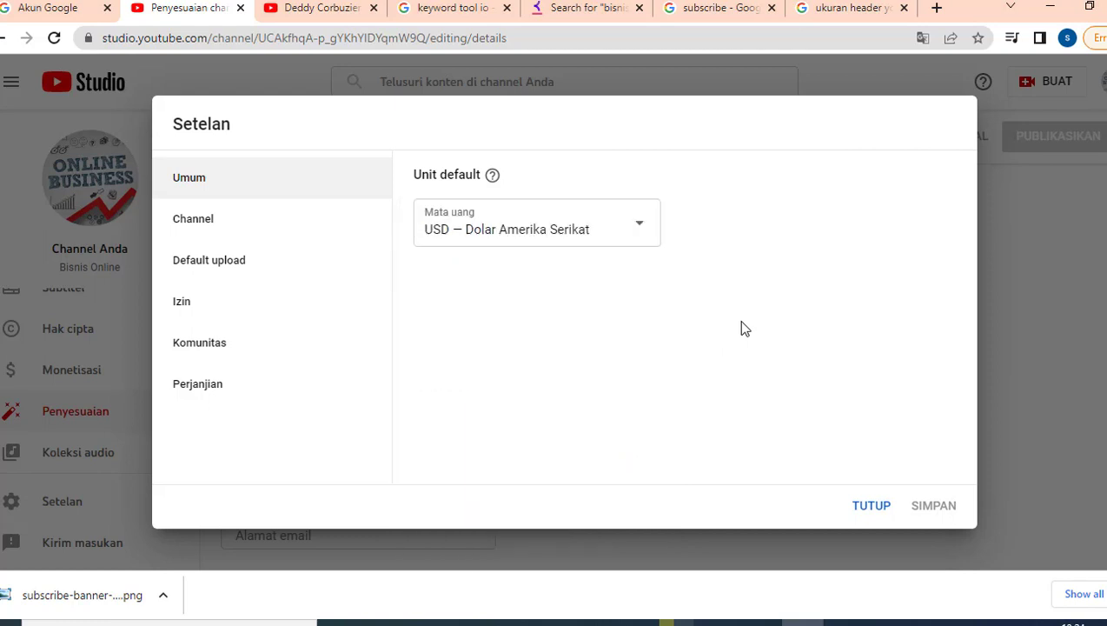
left_click(635, 233)
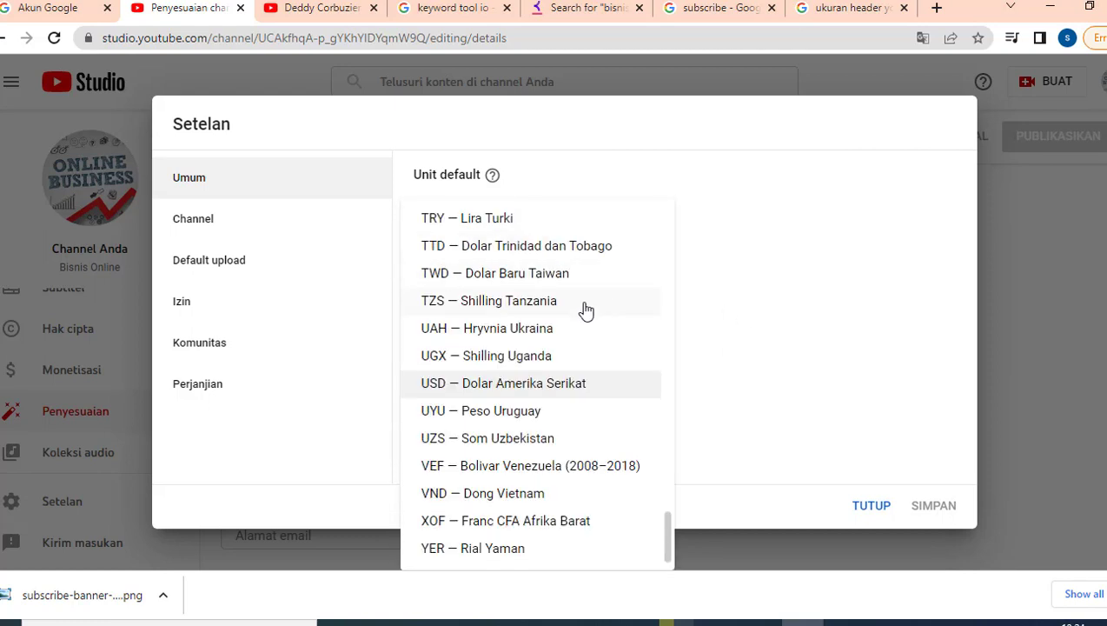
scroll(586, 311, "up", 10)
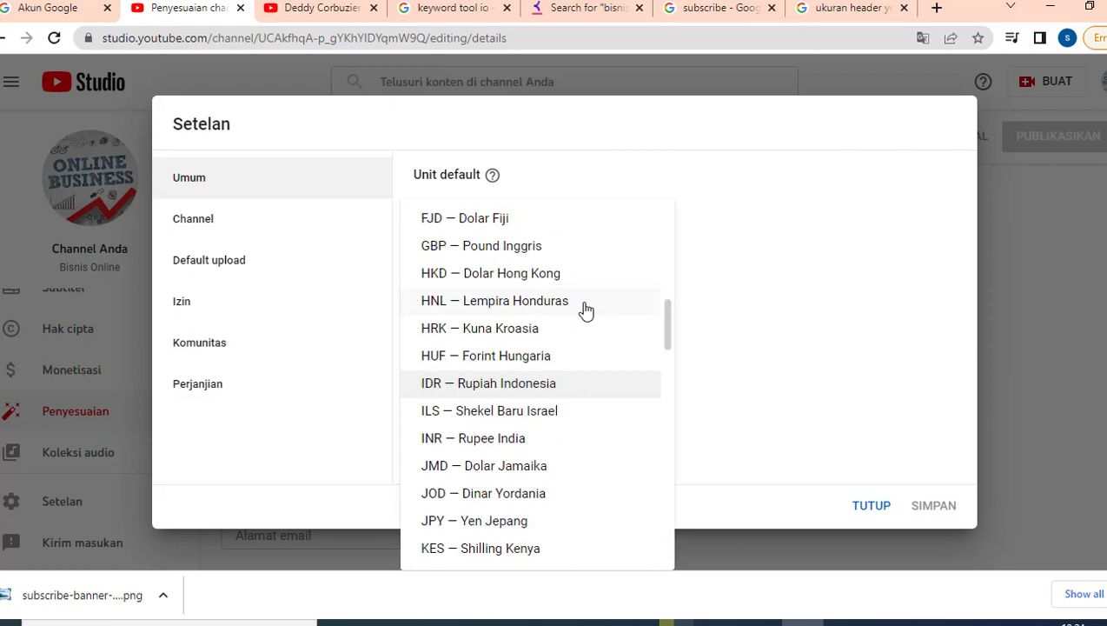
left_click(549, 384)
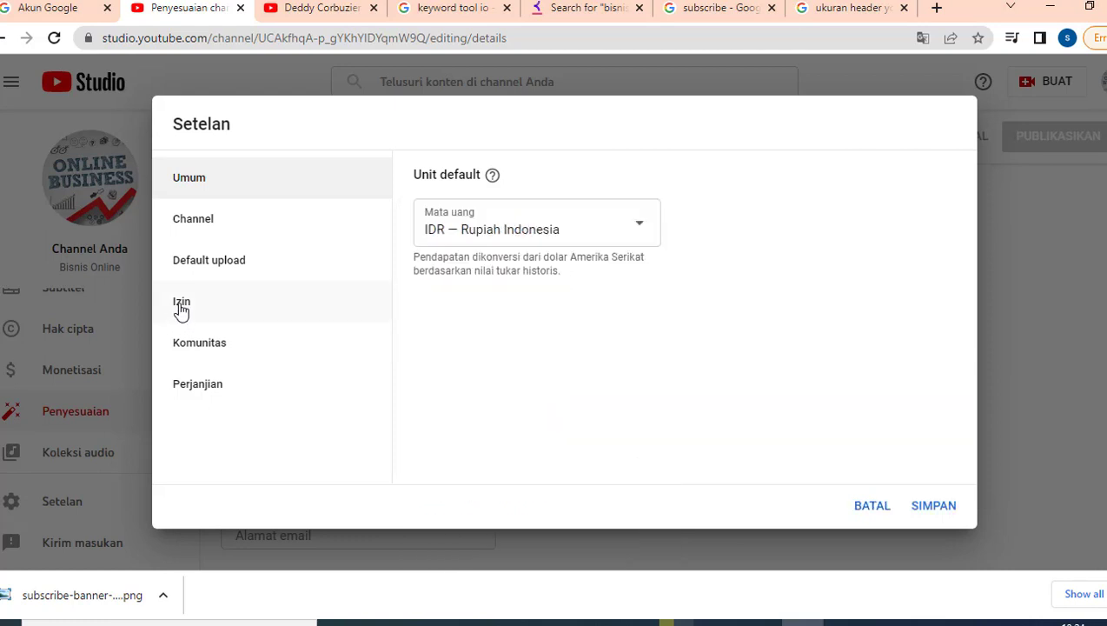
Set the channel's country of residence to Indonesia under Info dasar.
left_click(198, 228)
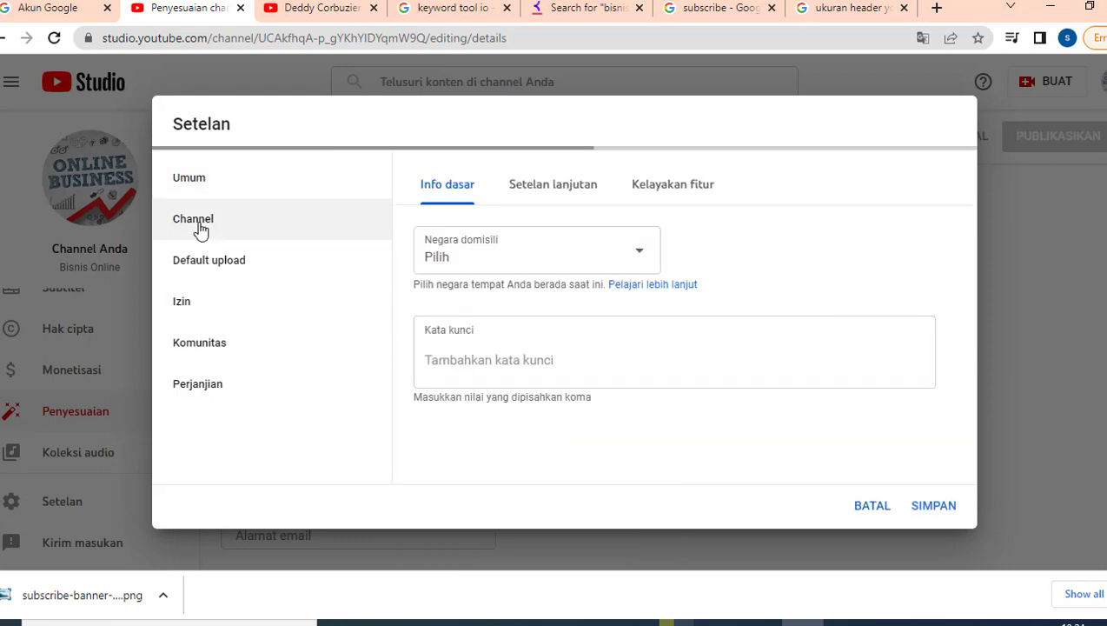
left_click(558, 253)
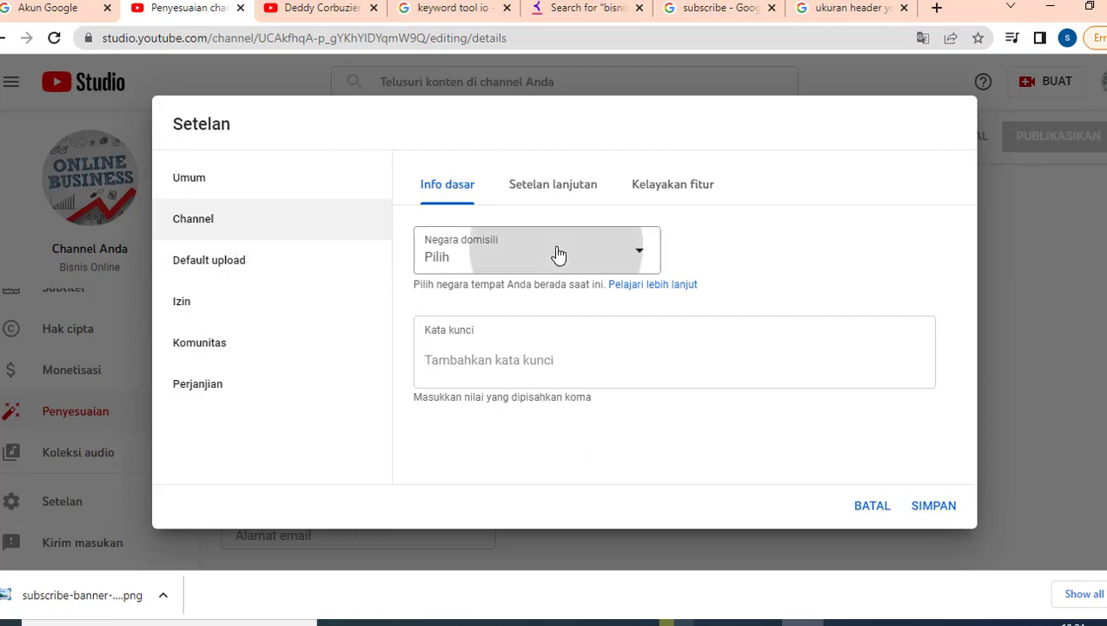
scroll(530, 352, "down", 10)
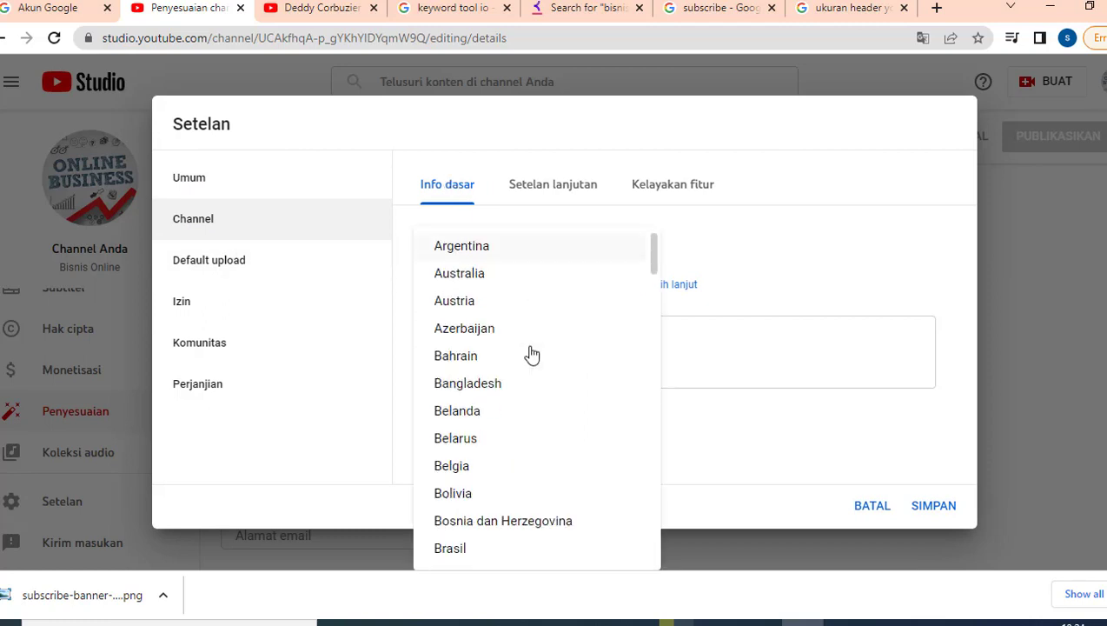
left_click(473, 523)
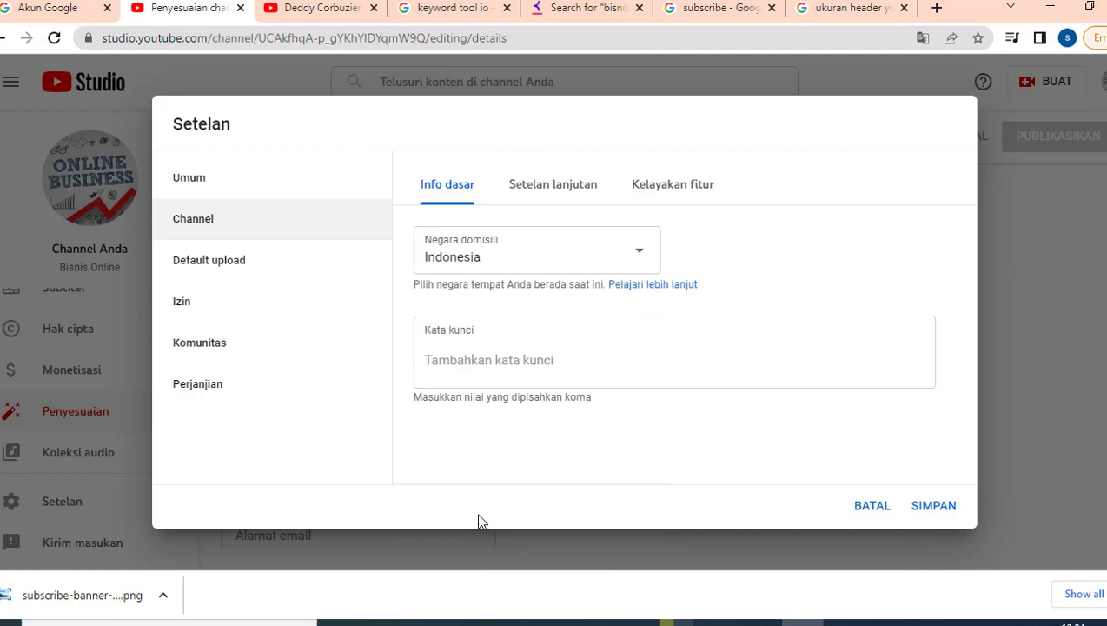
left_click(479, 361)
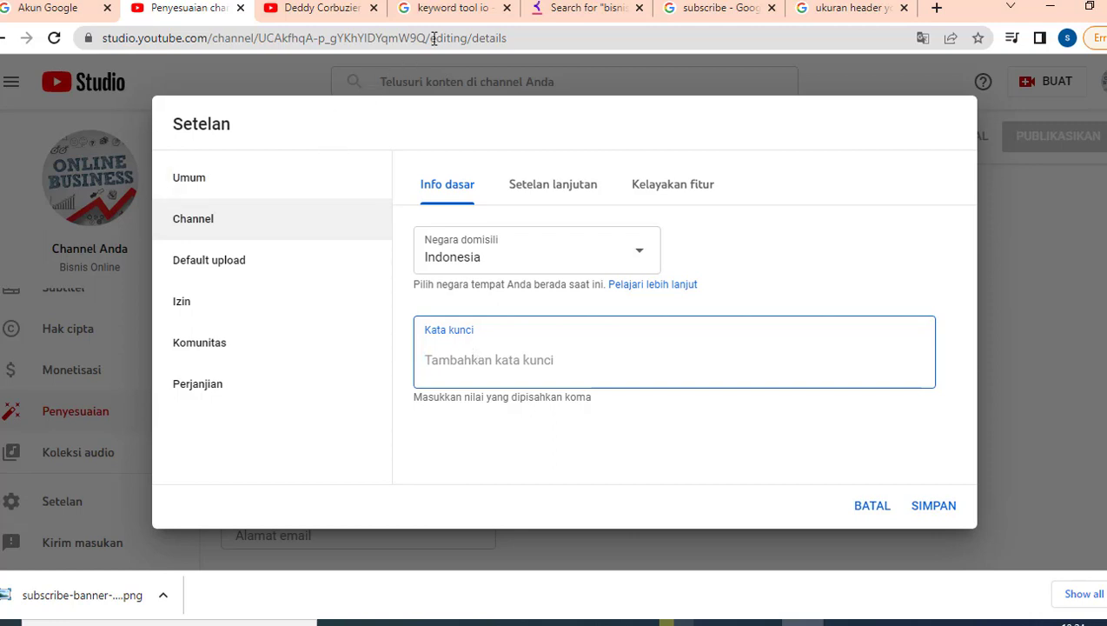
Bring up the Keyword Tool results for 'bisnis online' and scroll through the suggestions.
left_click(441, 8)
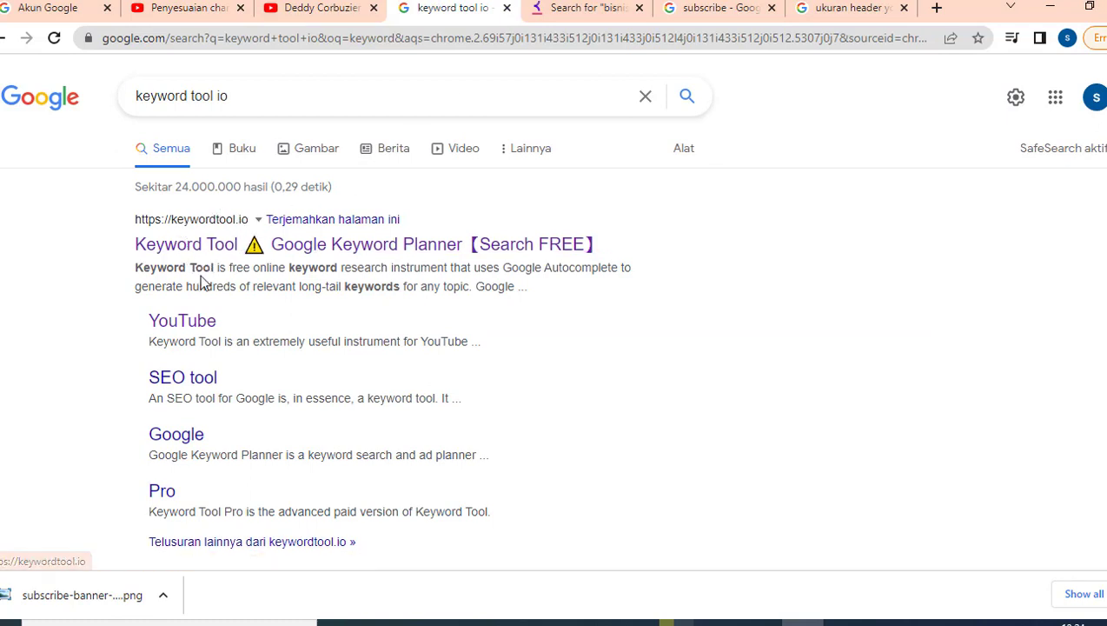
left_click(589, 7)
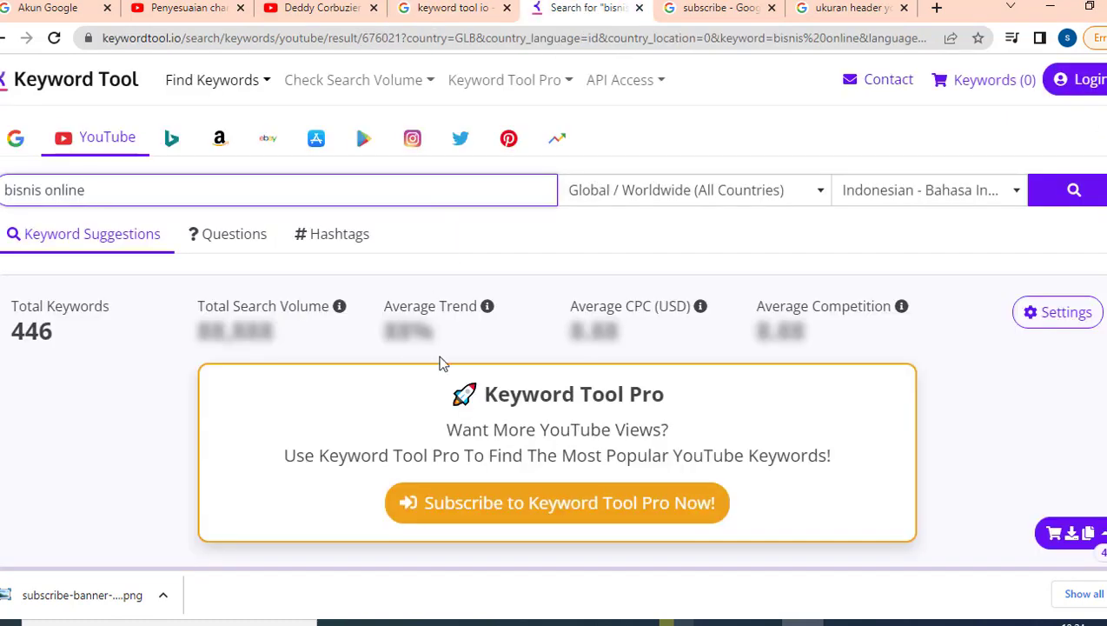
scroll(566, 378, "down", 1)
scroll(566, 378, "up", 1)
left_click_drag(91, 190, 4, 185)
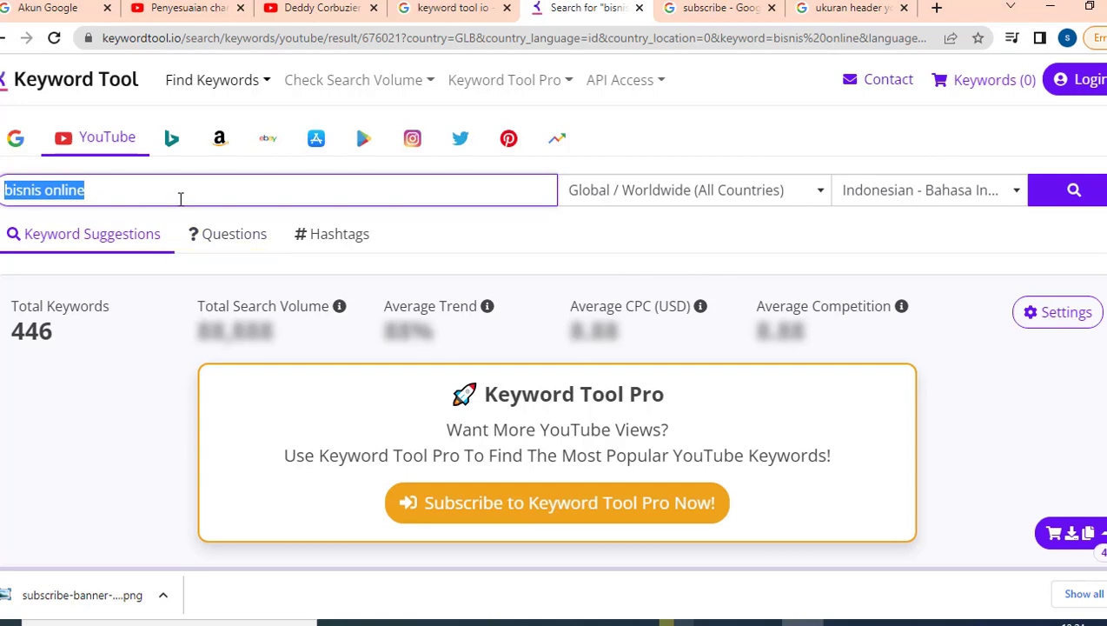
scroll(205, 224, "down", 2)
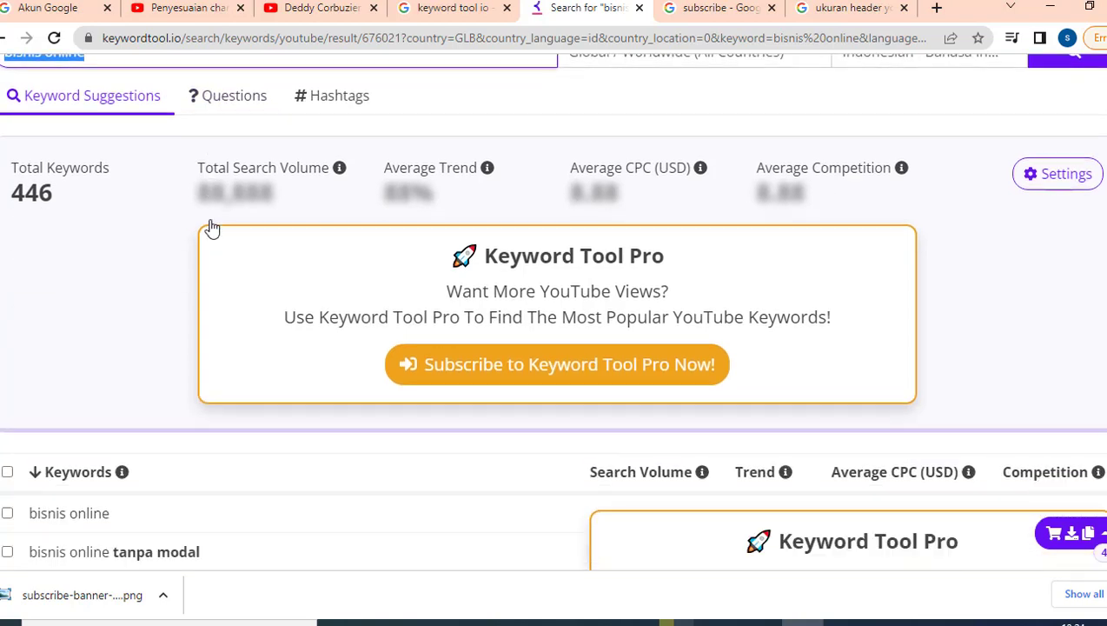
scroll(99, 183, "up", 2)
scroll(130, 218, "down", 3)
scroll(131, 218, "down", 2)
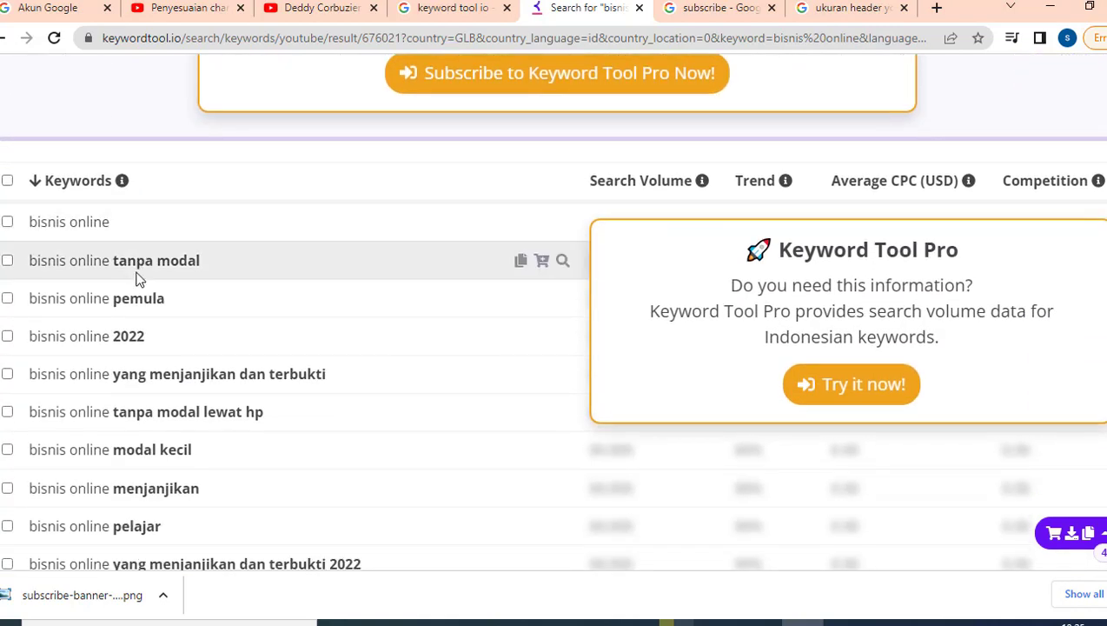
scroll(137, 278, "down", 10)
scroll(137, 278, "down", 4)
scroll(190, 308, "up", 15)
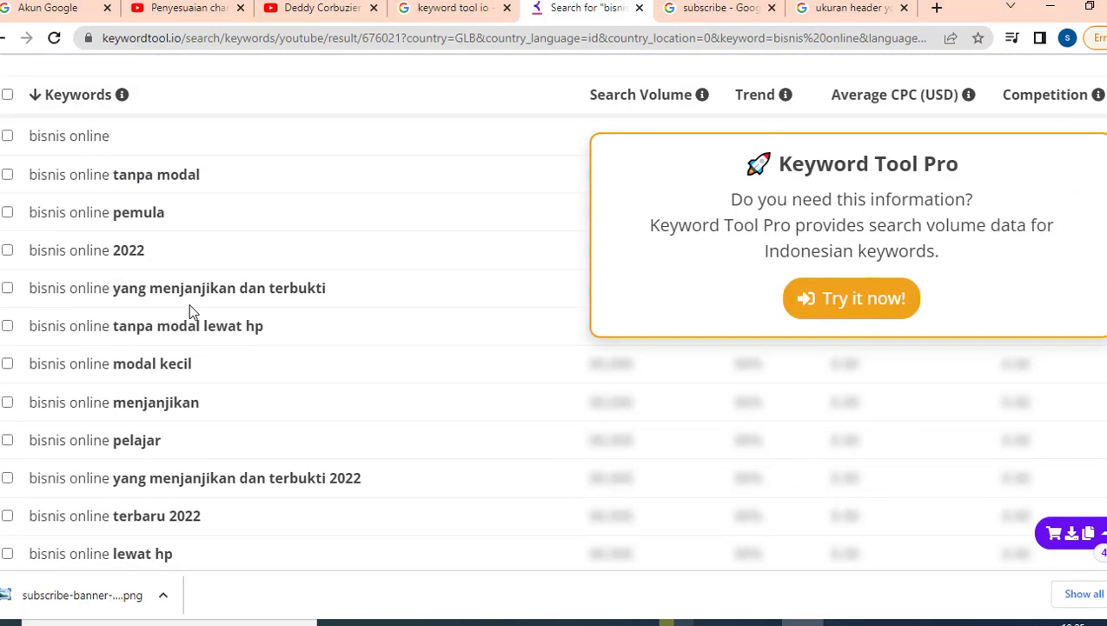
scroll(190, 308, "up", 2)
scroll(578, 346, "up", 4)
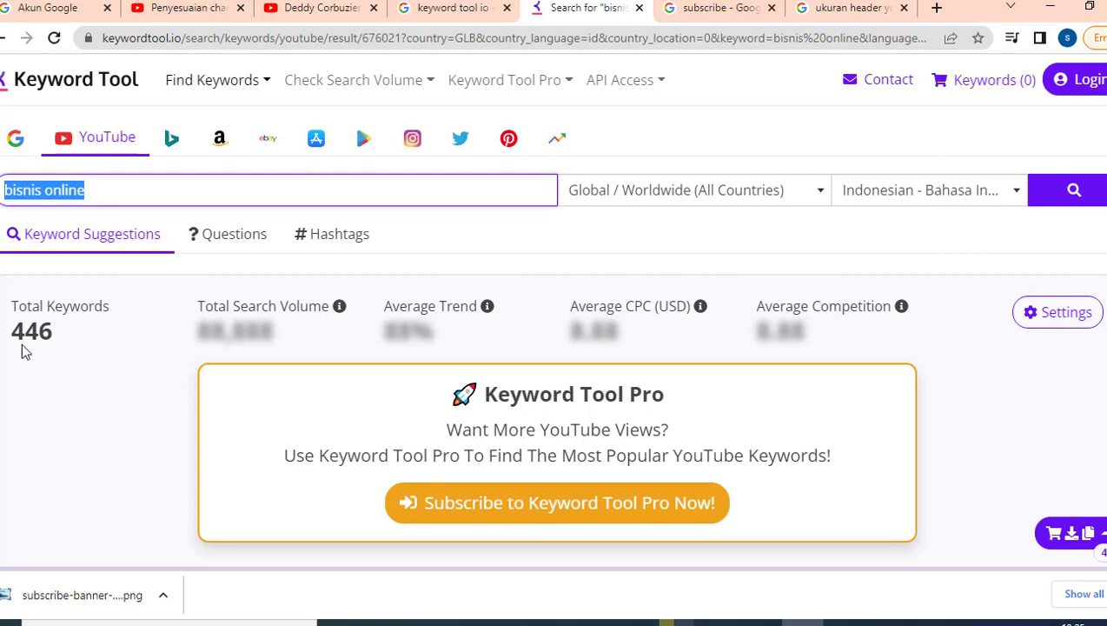
scroll(28, 337, "down", 4)
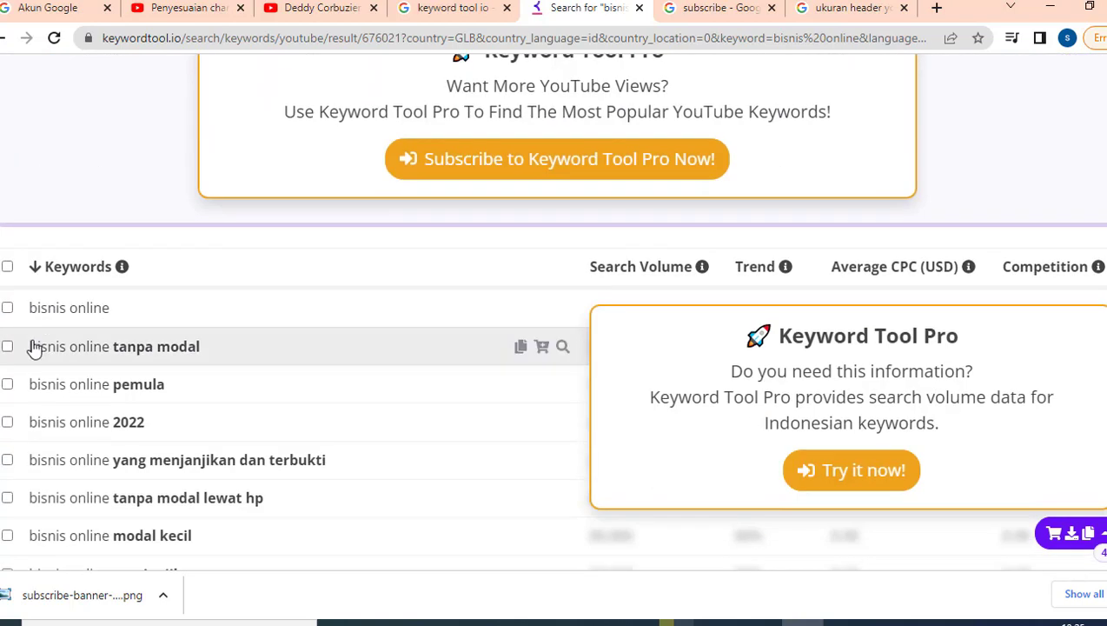
Copy all 446 keyword suggestions via the floating export menu.
left_click_drag(19, 311, 83, 388)
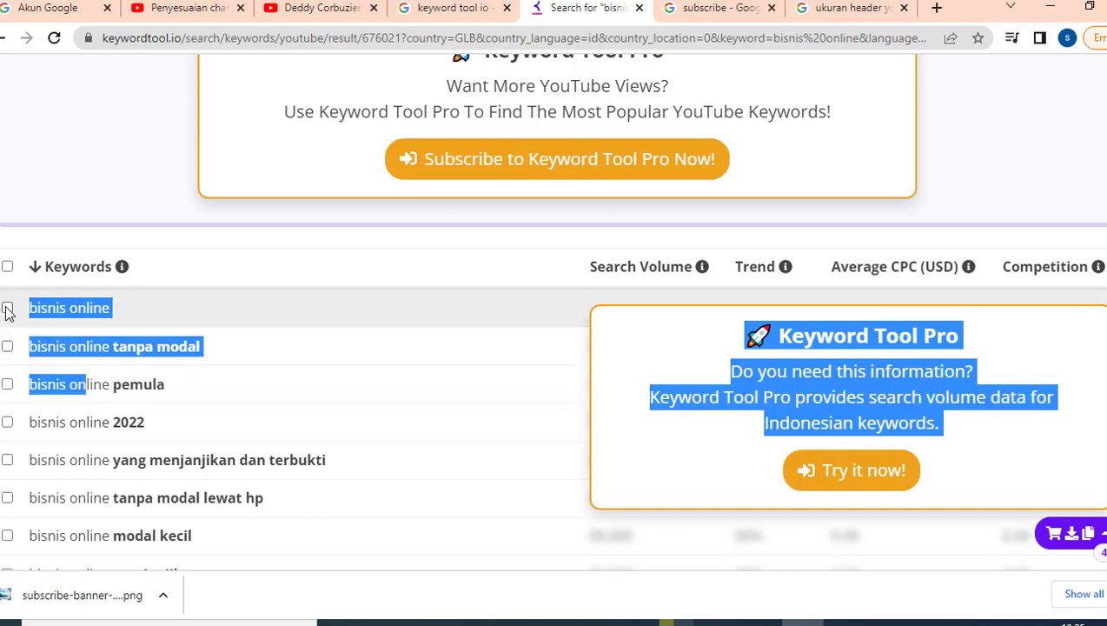
scroll(902, 491, "down", 3)
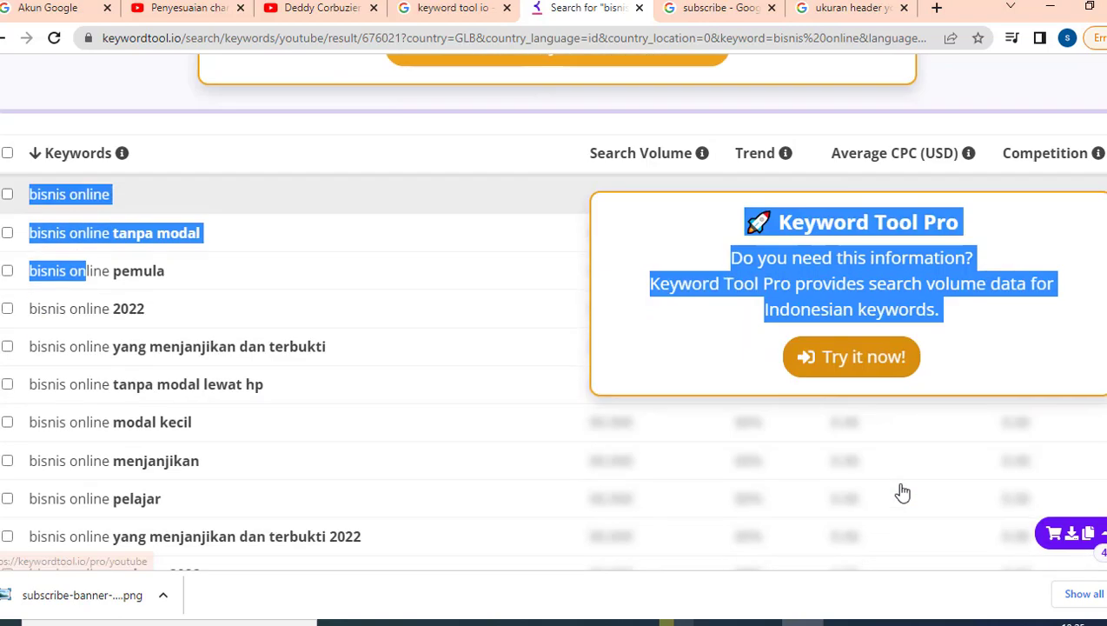
left_click(1106, 595)
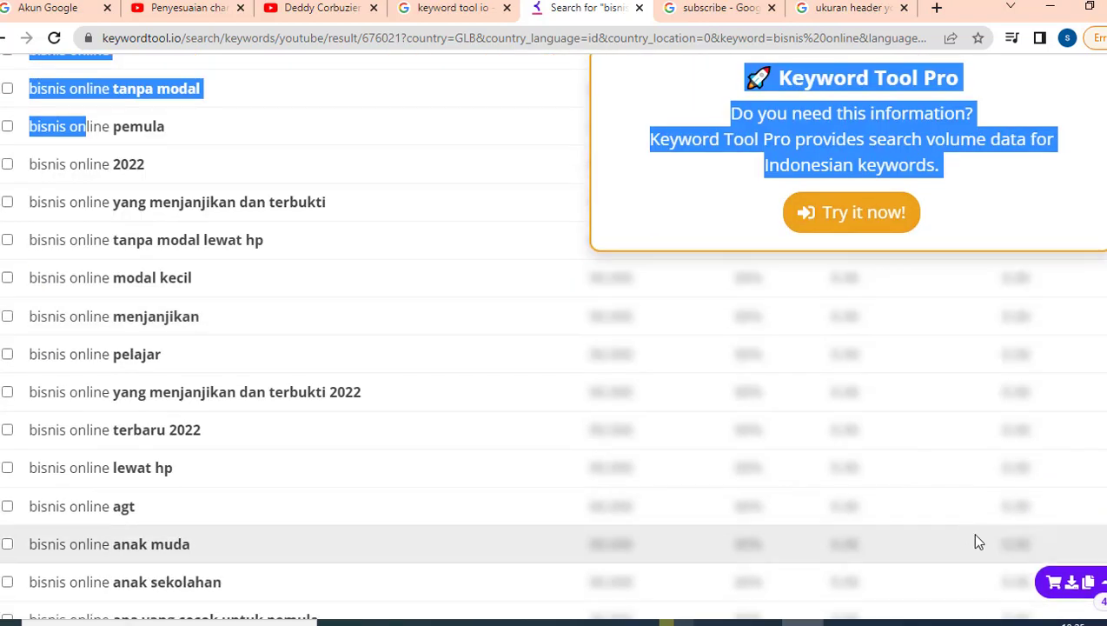
left_click(1071, 583)
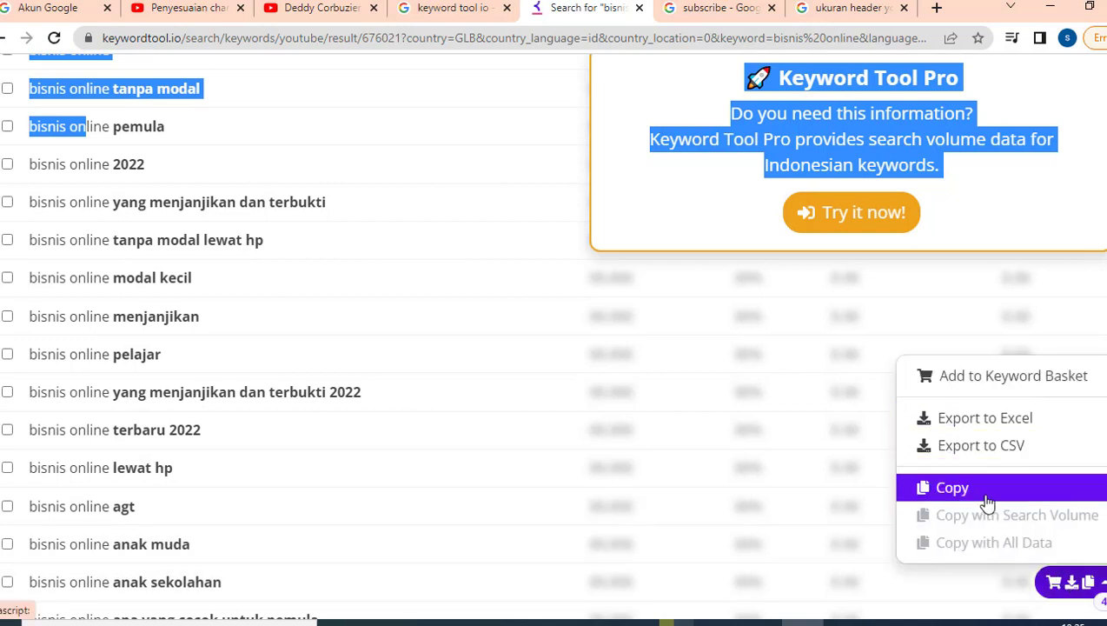
left_click(953, 488)
left_click(508, 623)
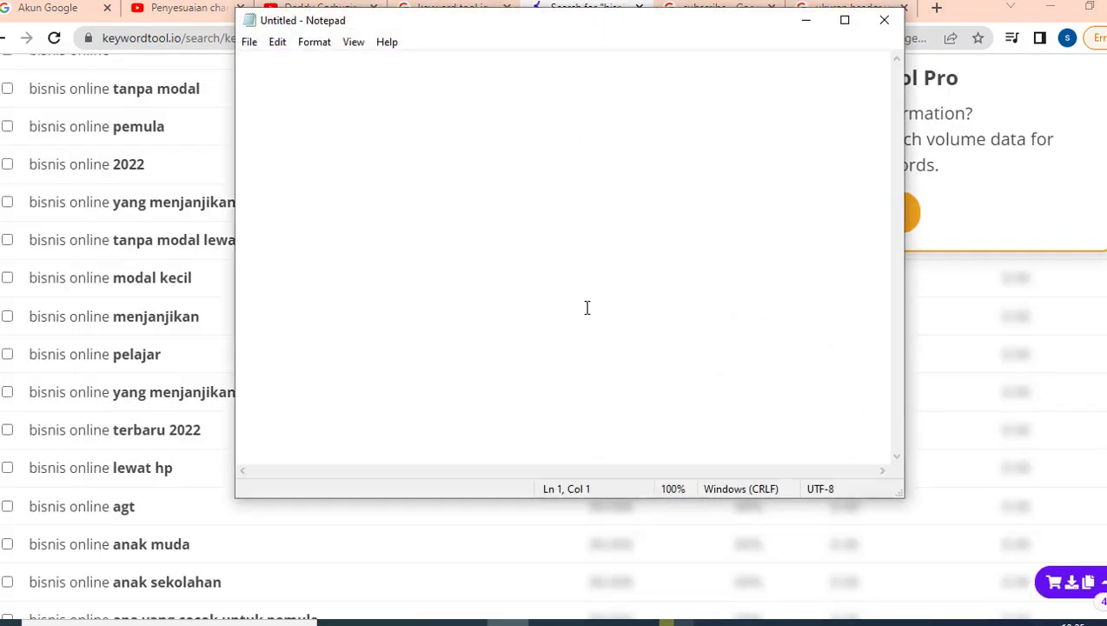
Paste the 446 keywords into Notepad and copy the first eleven, through 'bisnis online terbaru 2022'.
key("ctrl+v")
scroll(586, 307, "up", 15)
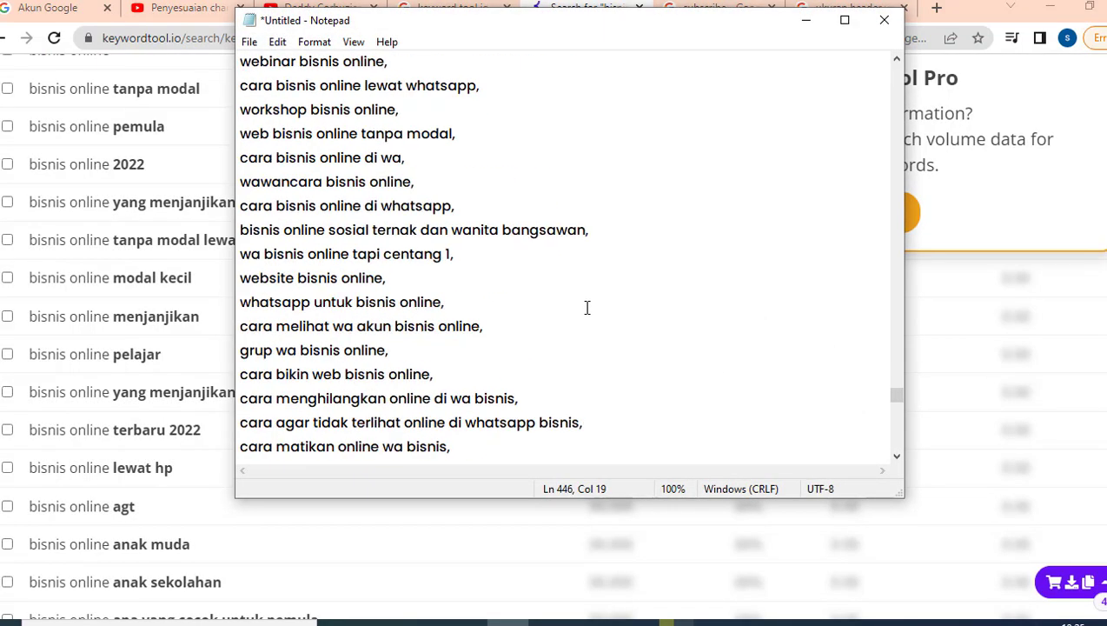
left_click_drag(898, 402, 900, 70)
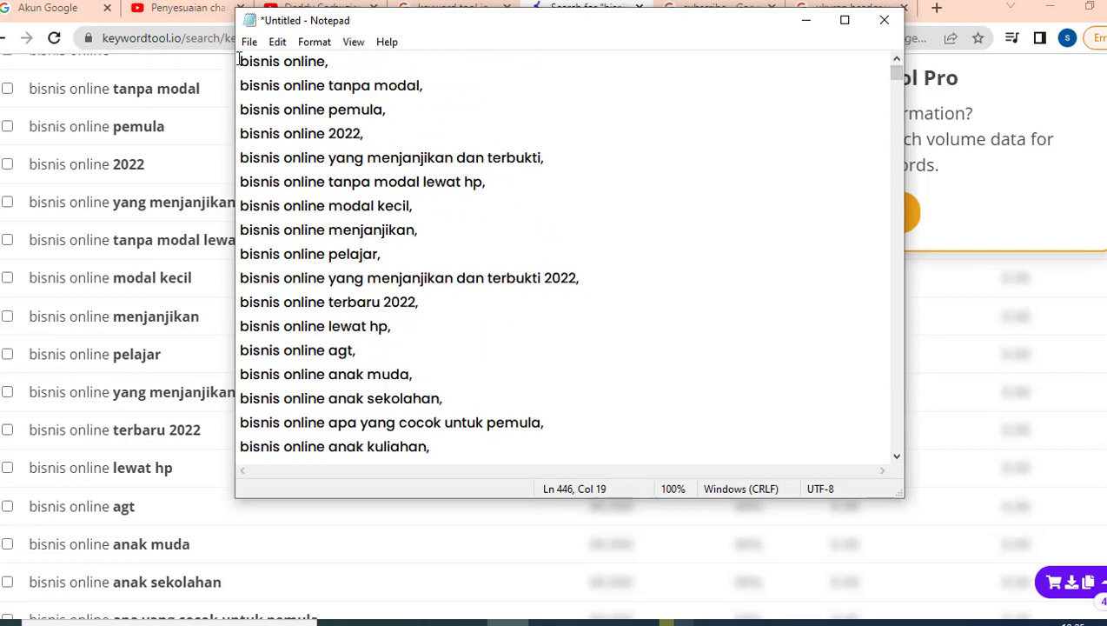
left_click_drag(242, 59, 432, 296)
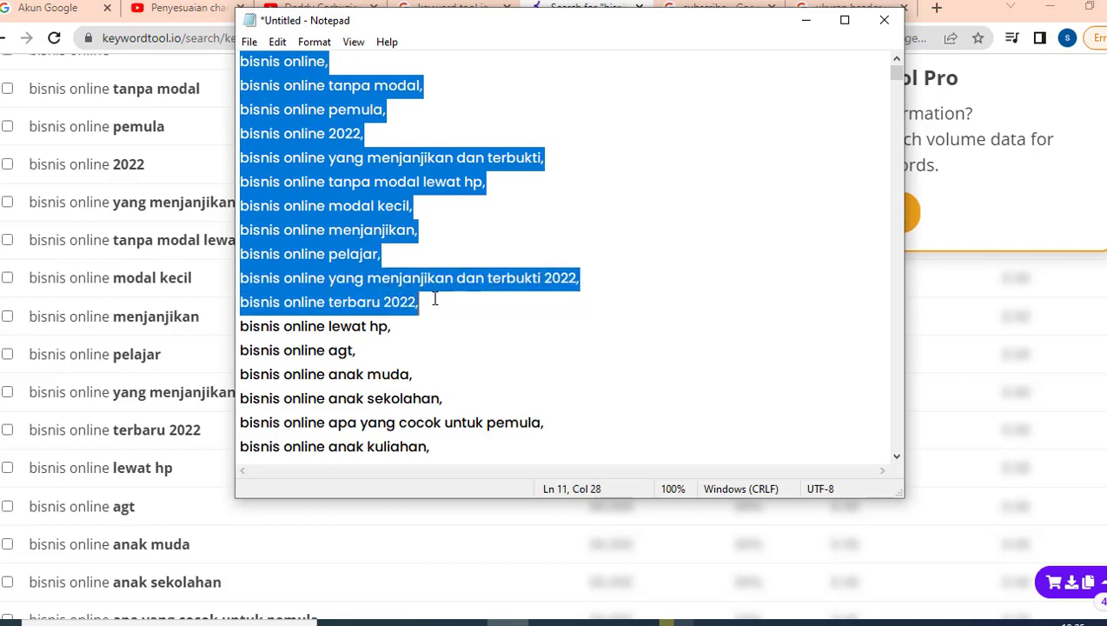
right_click(344, 205)
left_click(375, 259)
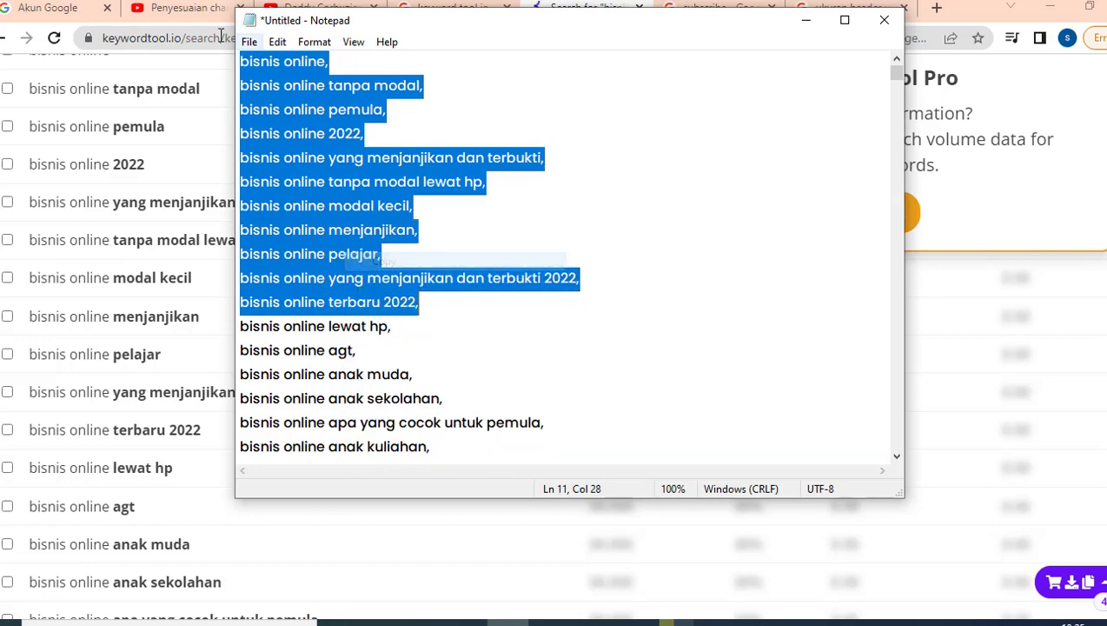
left_click(170, 7)
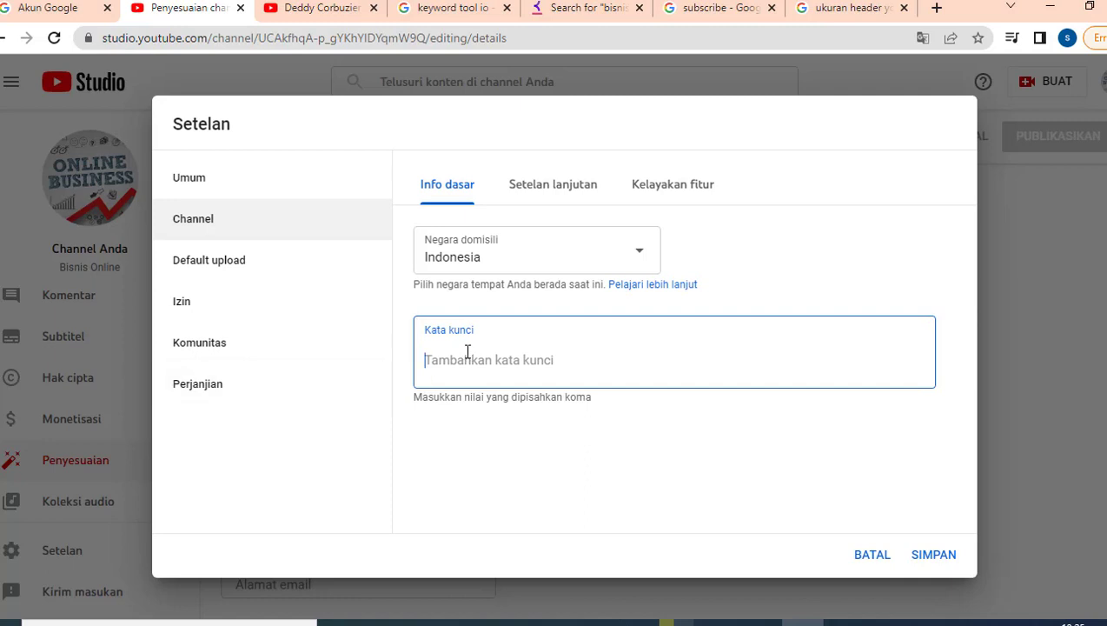
Paste the first eleven keywords into the Kata kunci field.
right_click(466, 352)
left_click(510, 216)
scroll(869, 421, "down", 1)
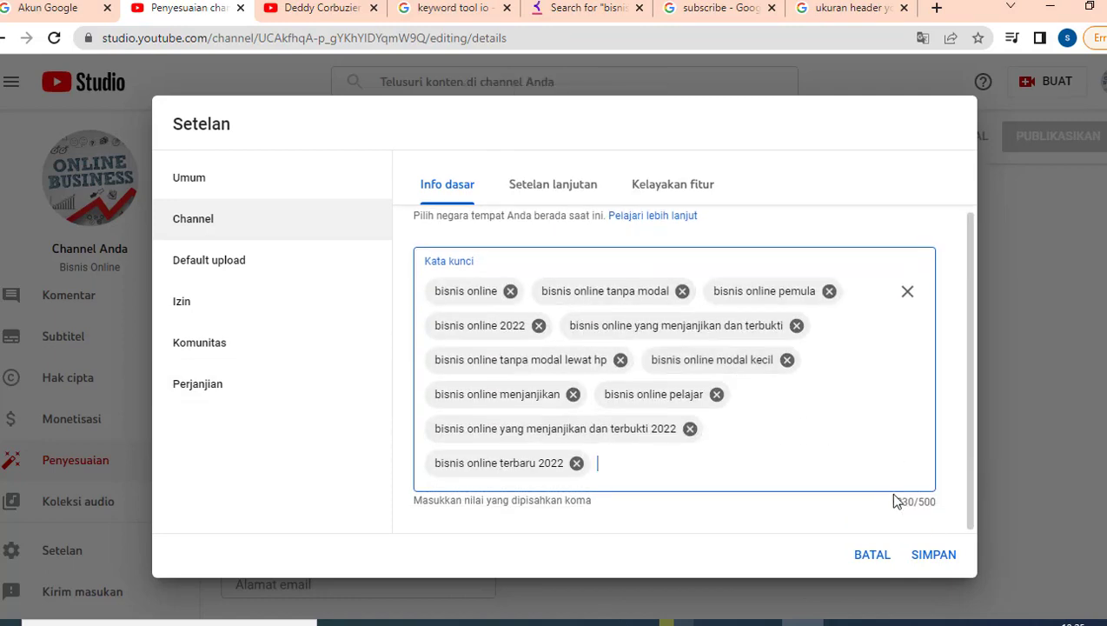
Copy 'bisnis online lewat hp', 'bisnis online agt' and 'bisnis online anak muda' from Notepad and paste them as keywords.
left_click(580, 7)
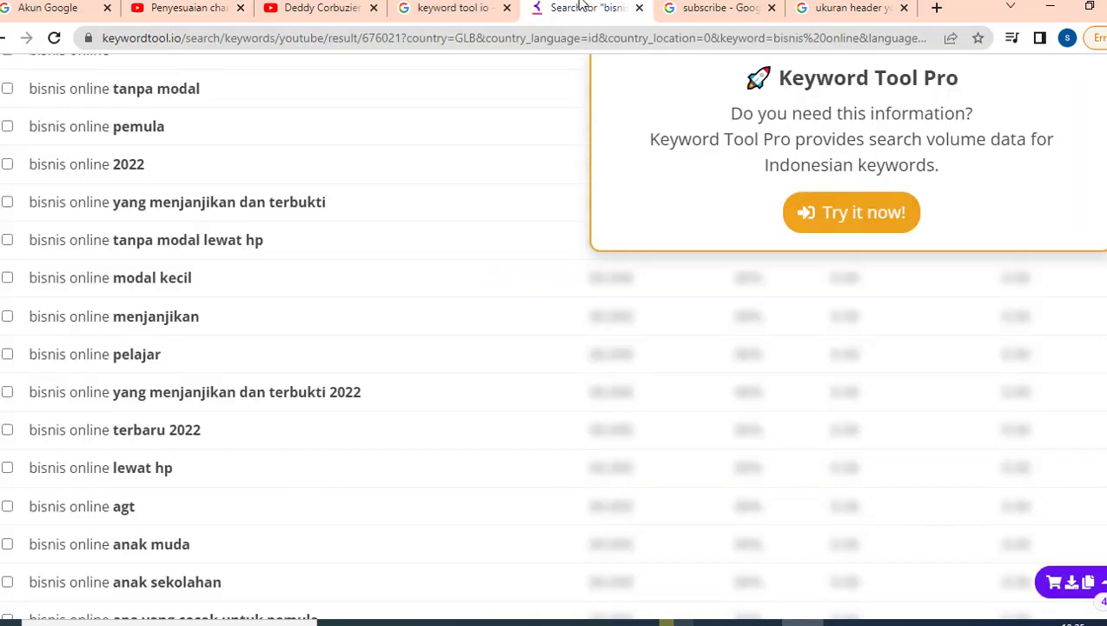
left_click(505, 620)
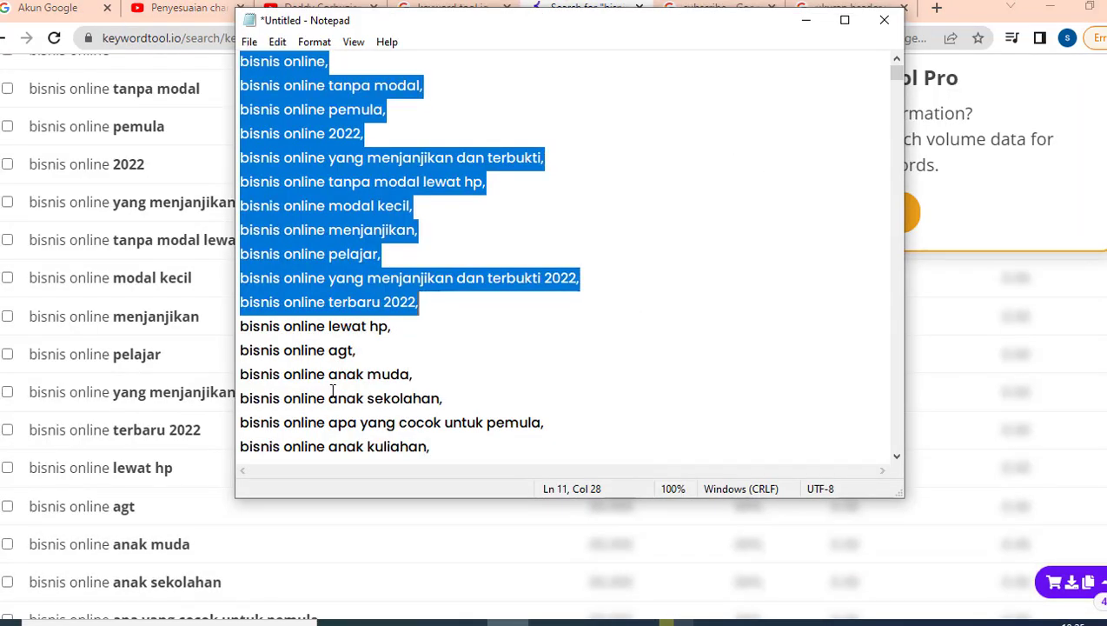
left_click(242, 326)
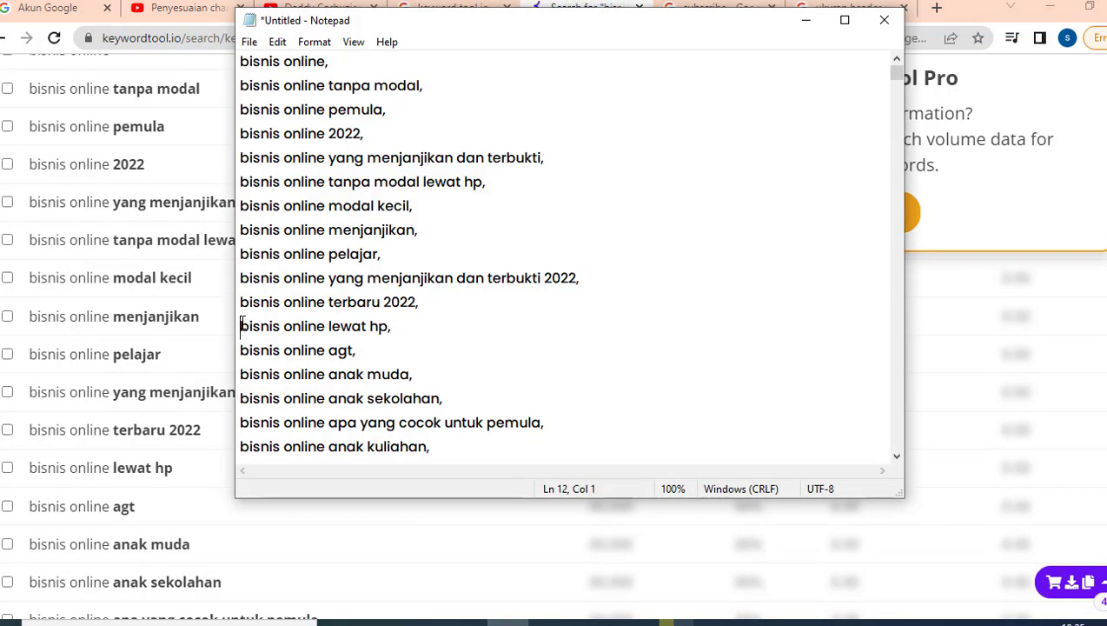
left_click_drag(241, 326, 417, 371)
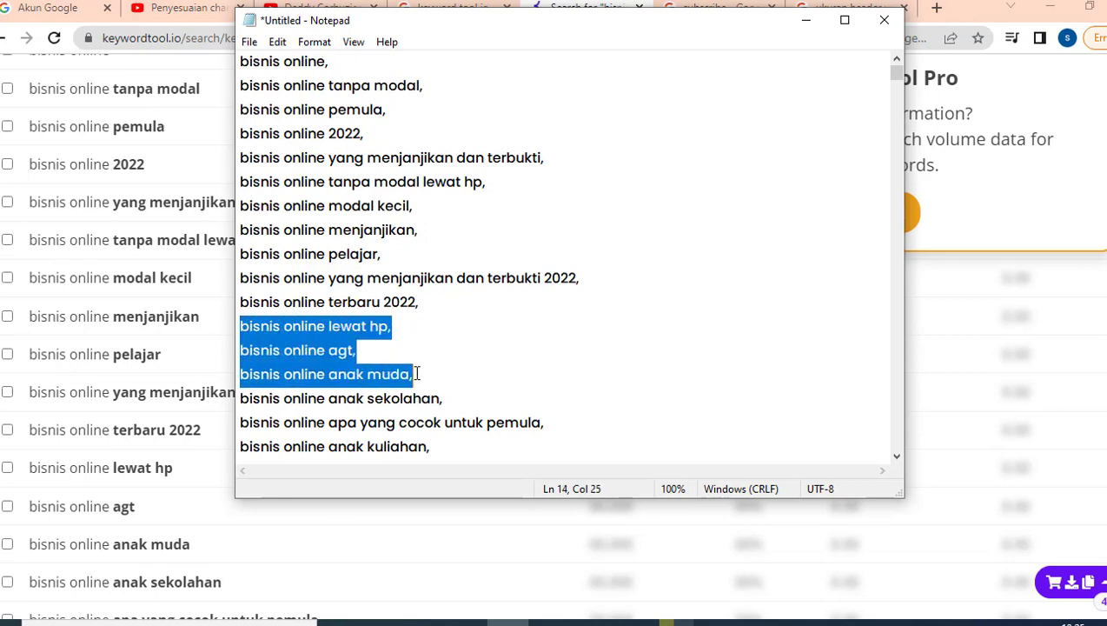
right_click(317, 343)
left_click(354, 393)
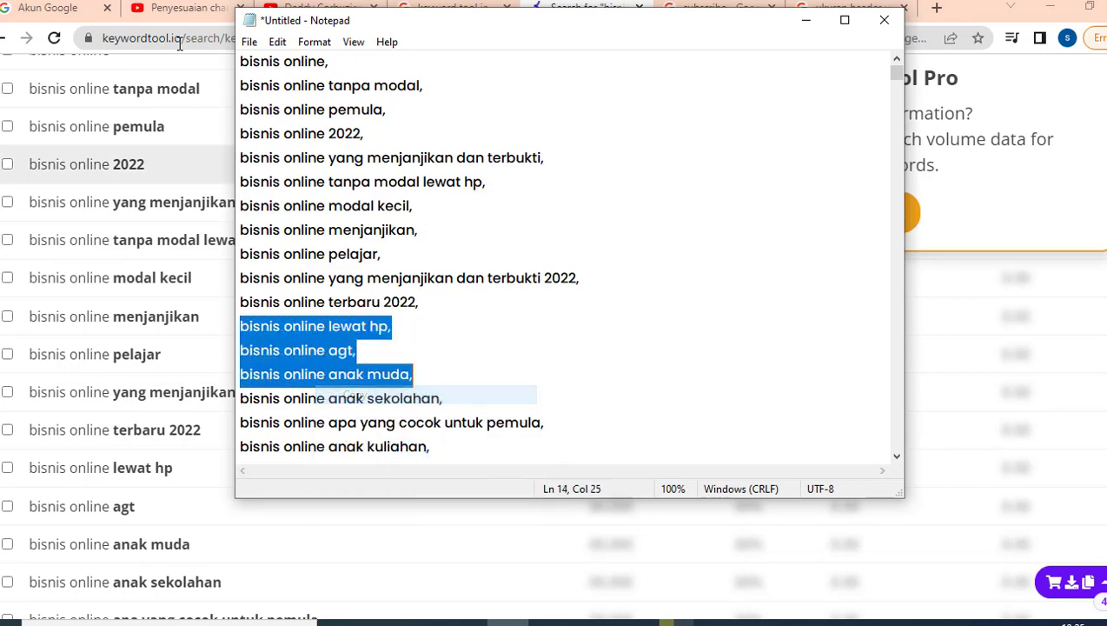
left_click(217, 11)
right_click(613, 466)
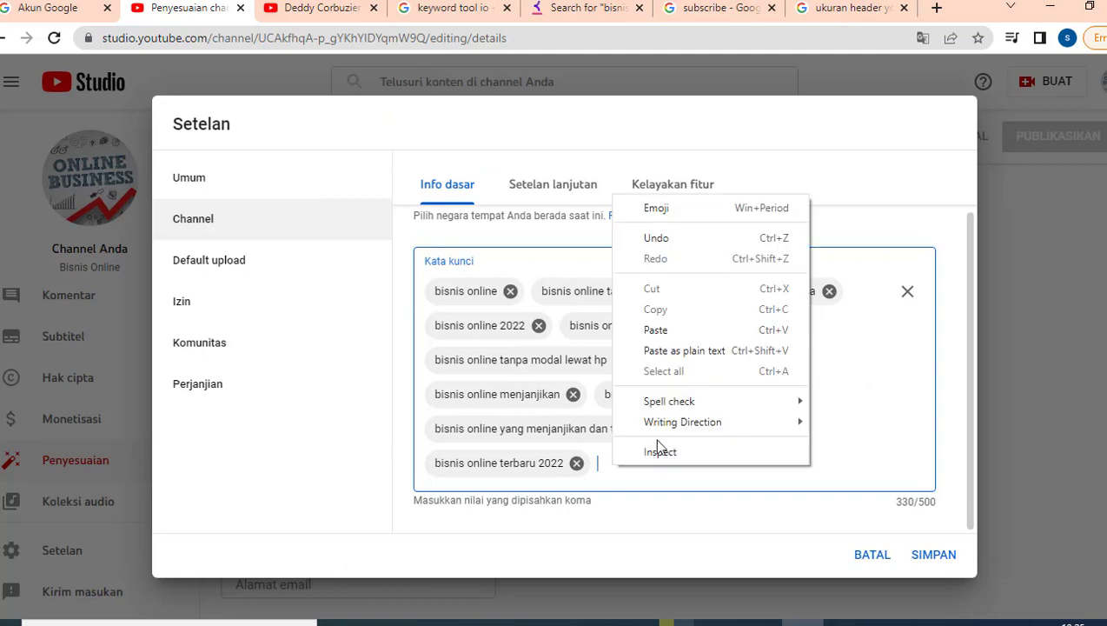
left_click(667, 326)
scroll(685, 354, "down", 1)
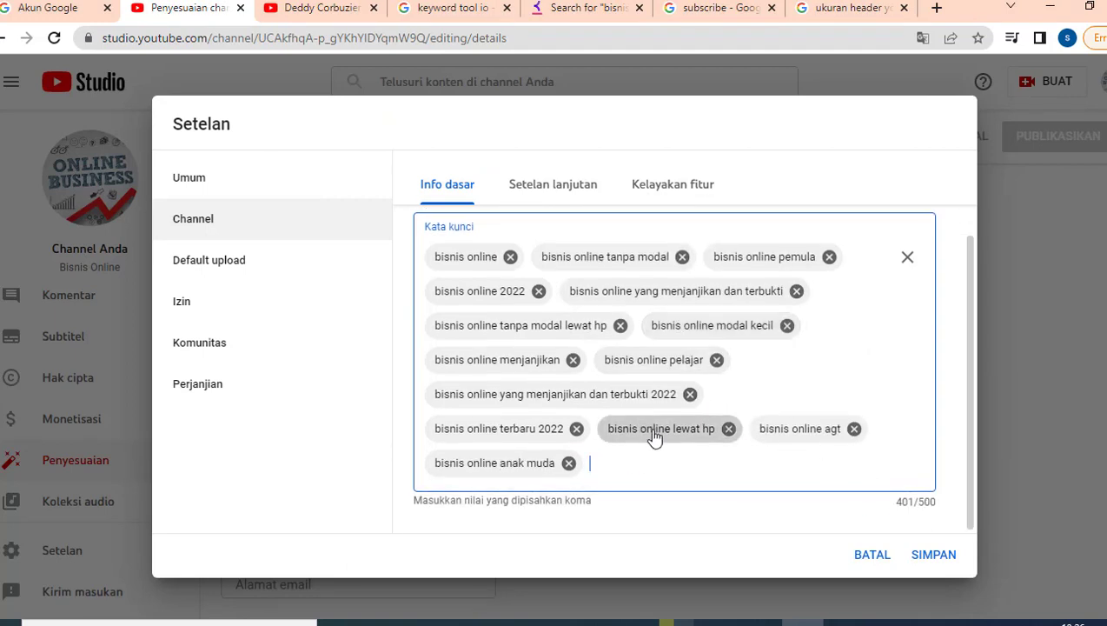
scroll(651, 436, "up", 3)
left_click(553, 186)
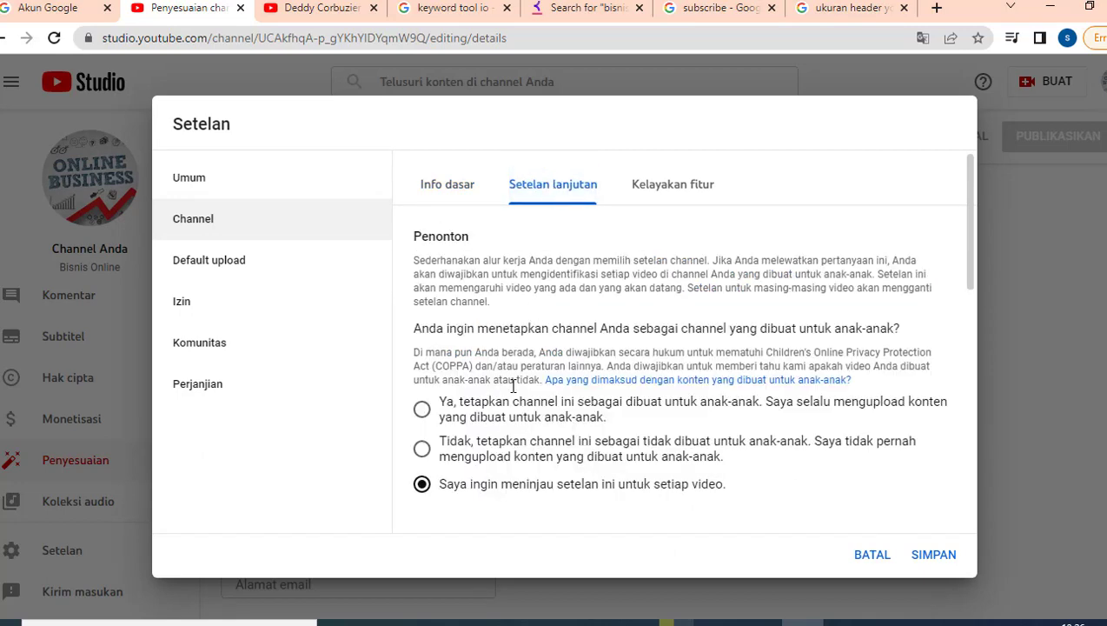
Choose 'Tidak, tetapkan channel ini sebagai tidak dibuat untuk anak-anak' in Setelan lanjutan.
scroll(512, 393, "down", 1)
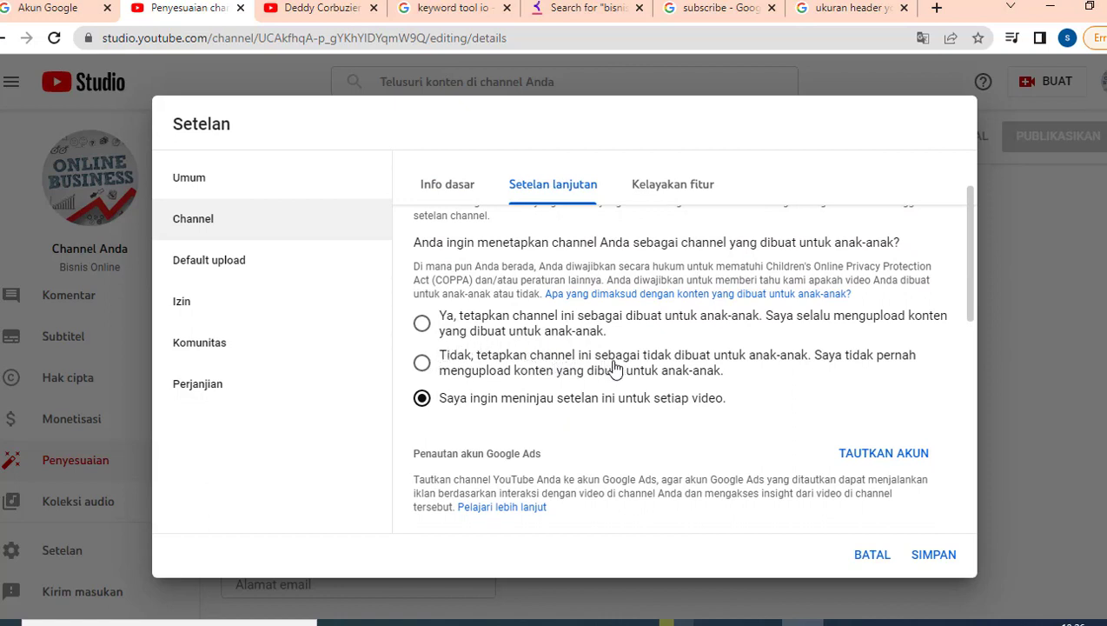
left_click(423, 365)
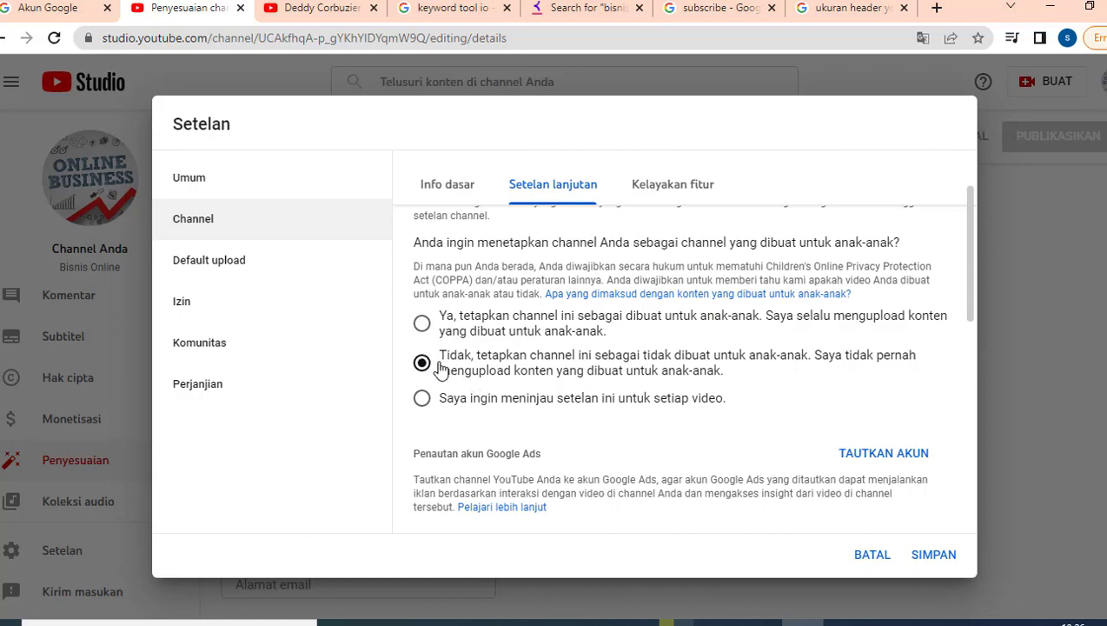
scroll(469, 386, "down", 3)
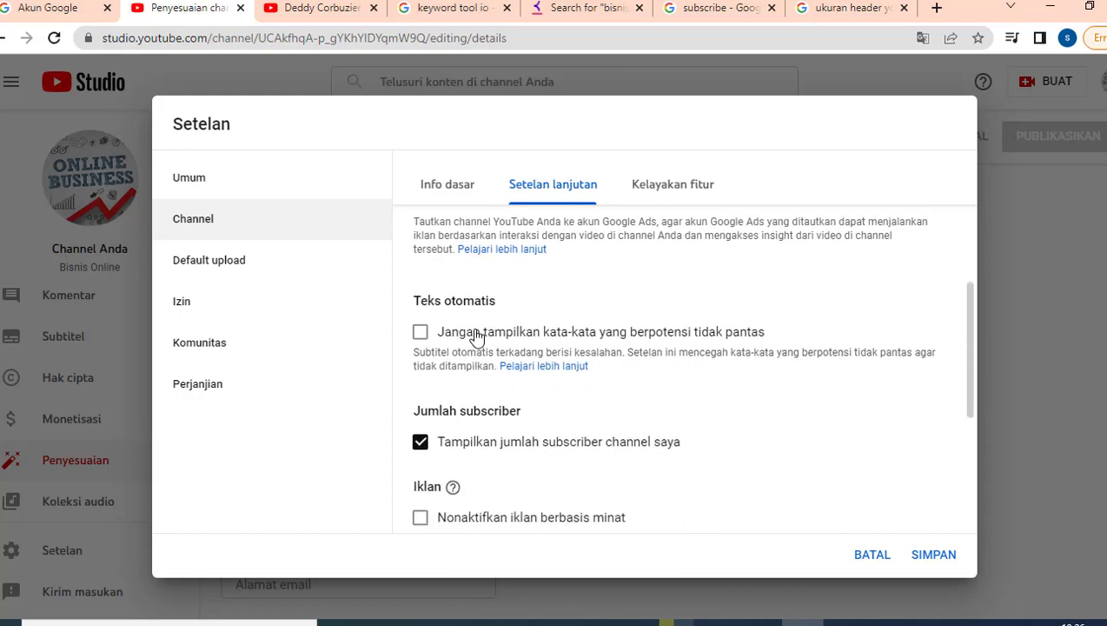
scroll(478, 338, "down", 3)
scroll(480, 332, "up", 6)
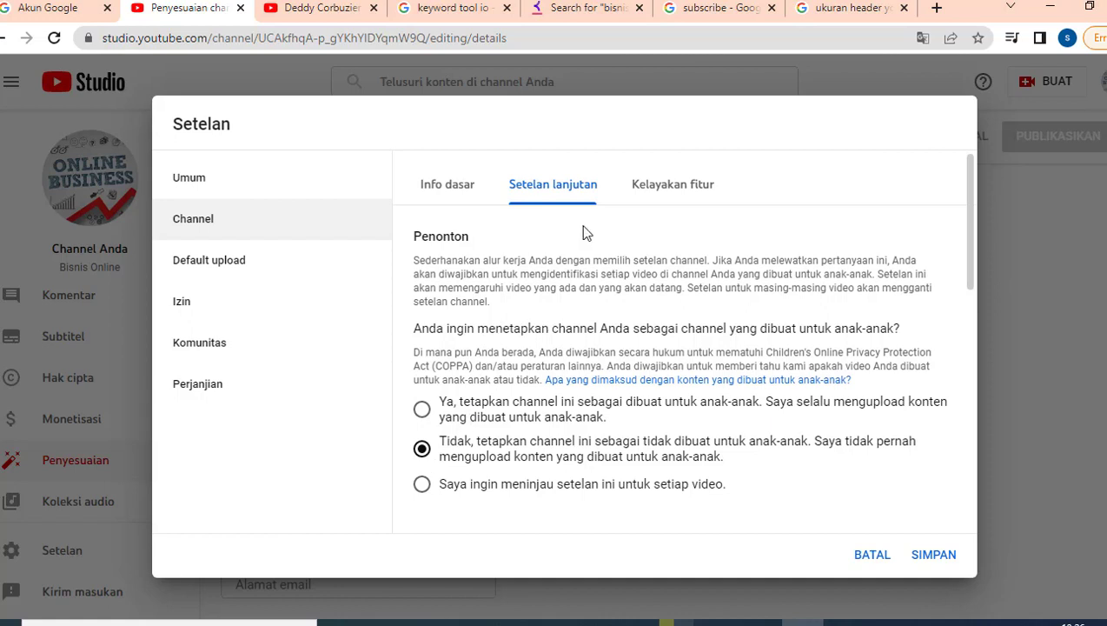
left_click(662, 186)
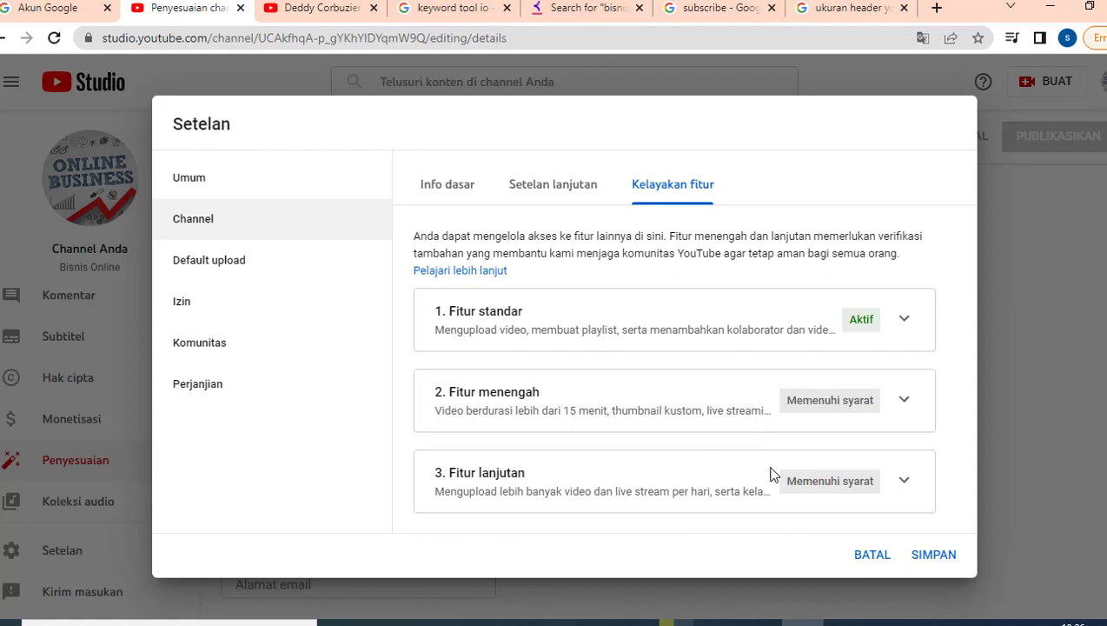
Expand and read the Fitur menengah (intermediate features) requirements, then collapse them.
left_click(905, 404)
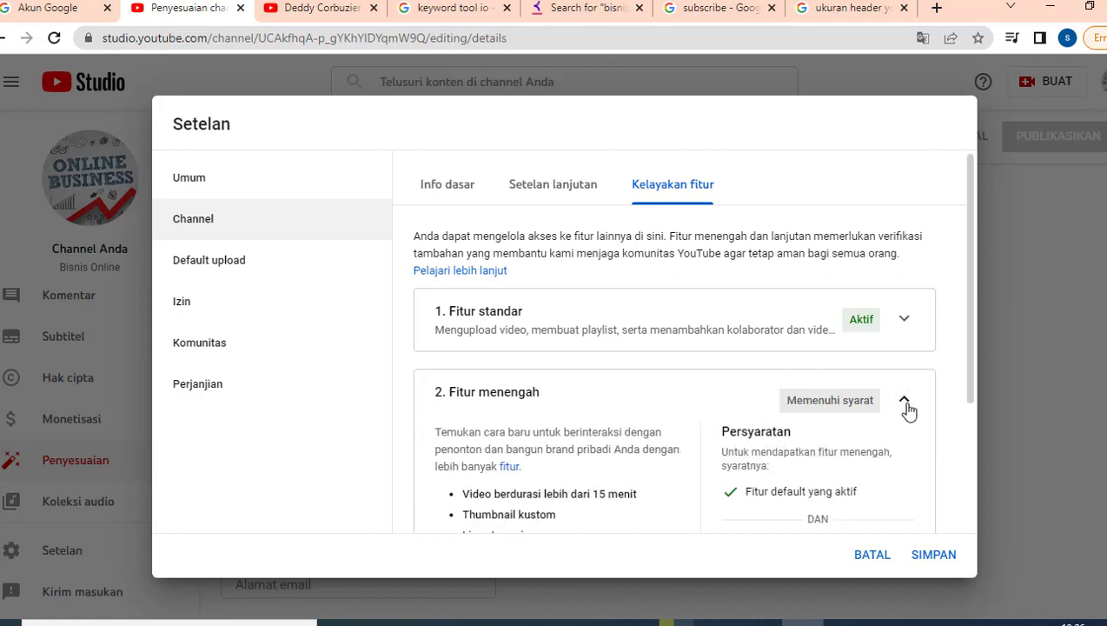
scroll(907, 410, "down", 1)
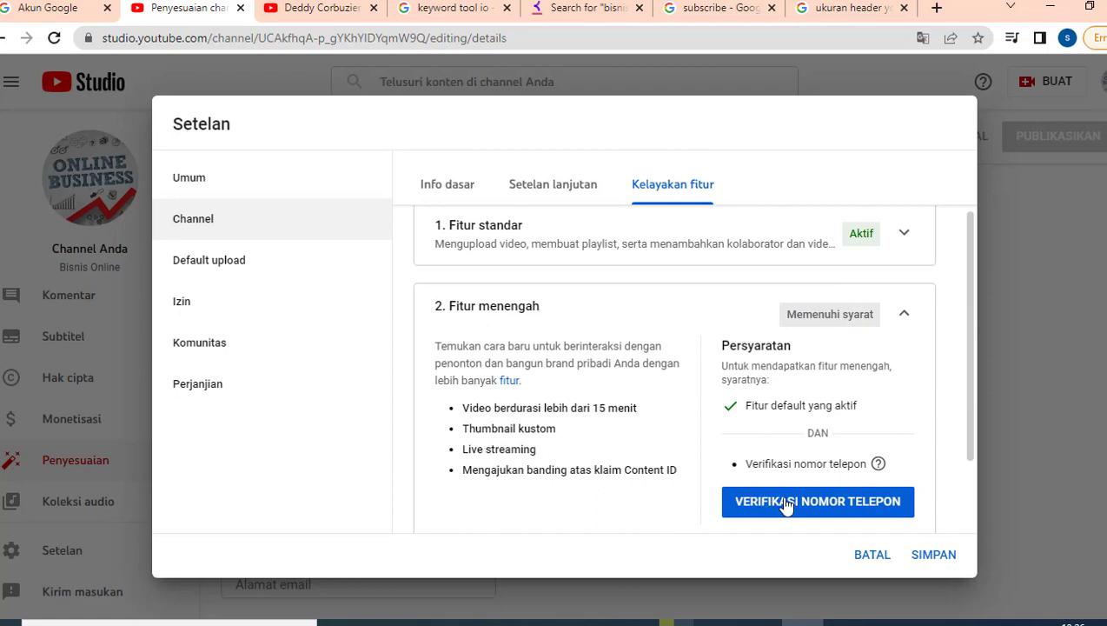
scroll(860, 407, "down", 1)
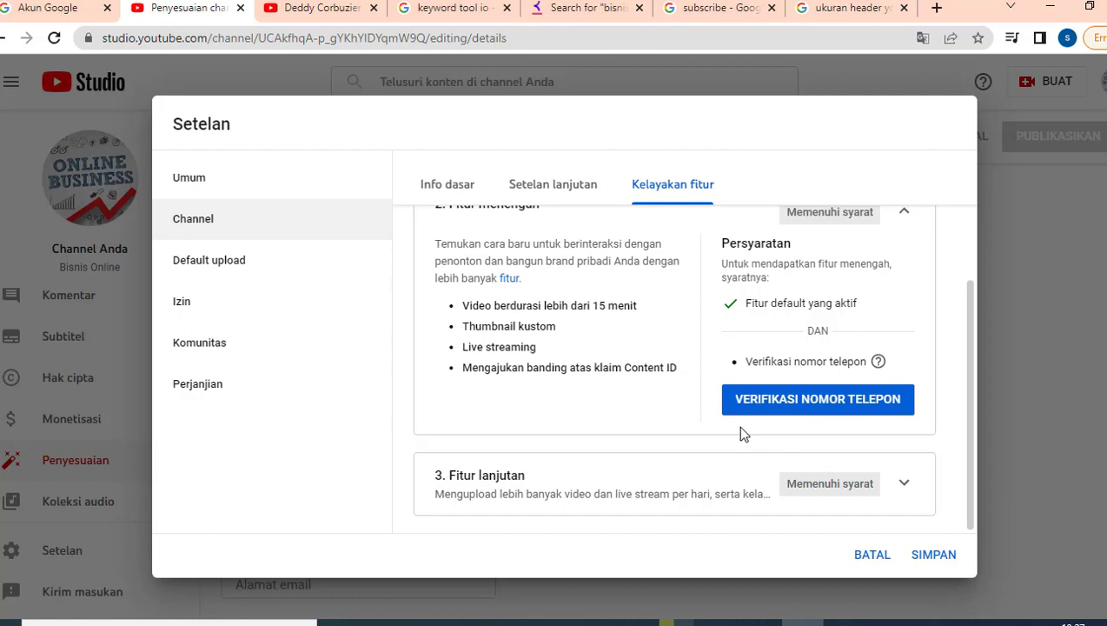
scroll(786, 361, "up", 1)
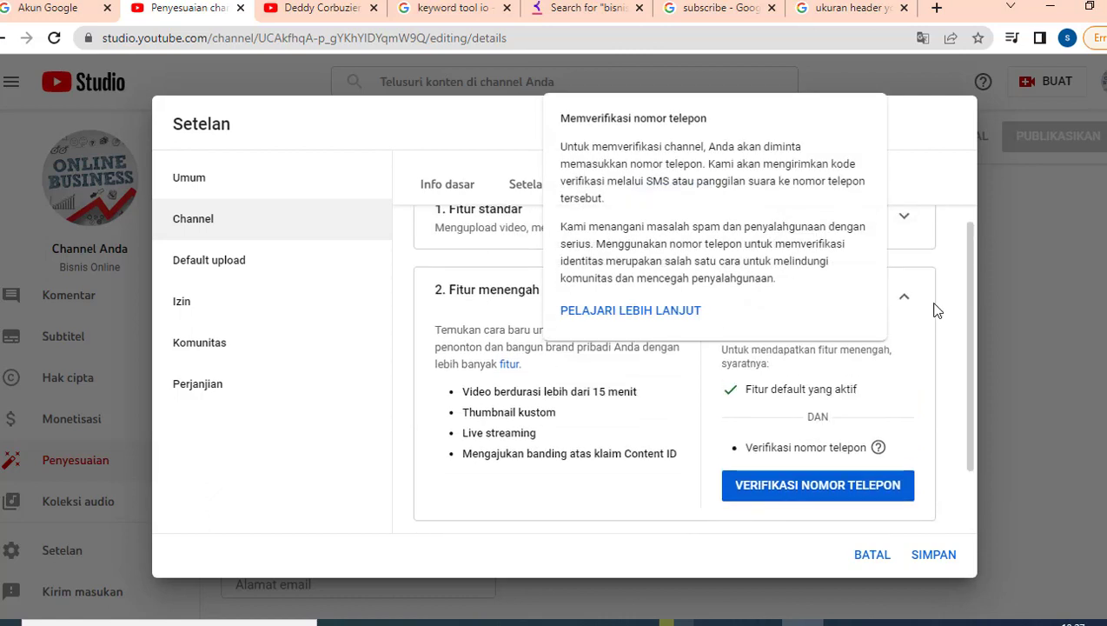
left_click(876, 299)
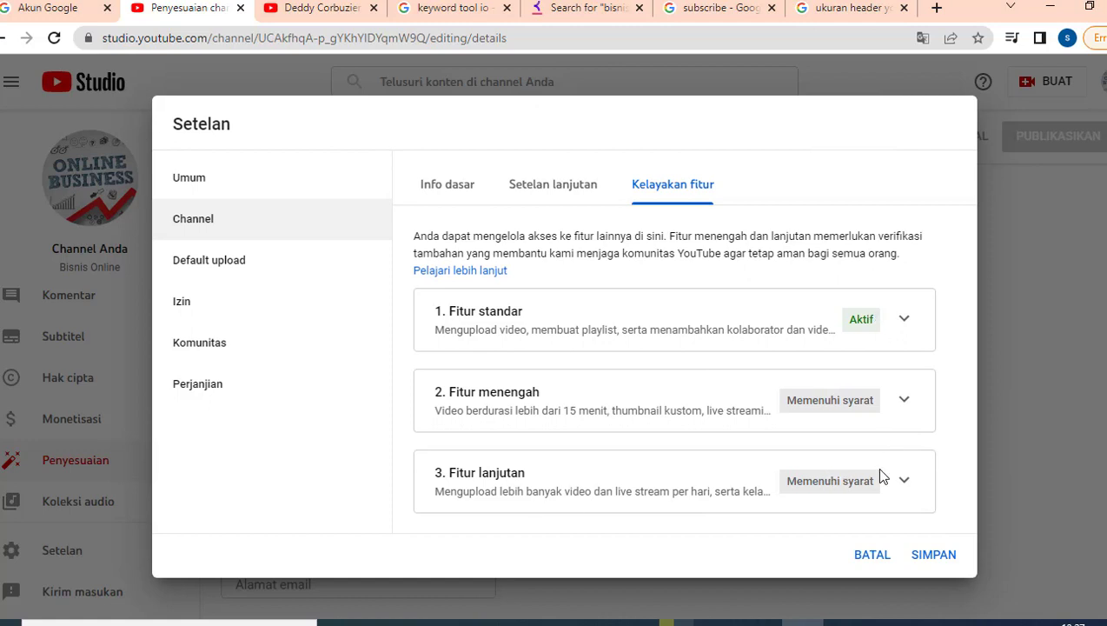
Review and collapse the Fitur lanjutan requirements, then place the cursor in the Default upload description.
left_click(904, 485)
scroll(893, 409, "down", 2)
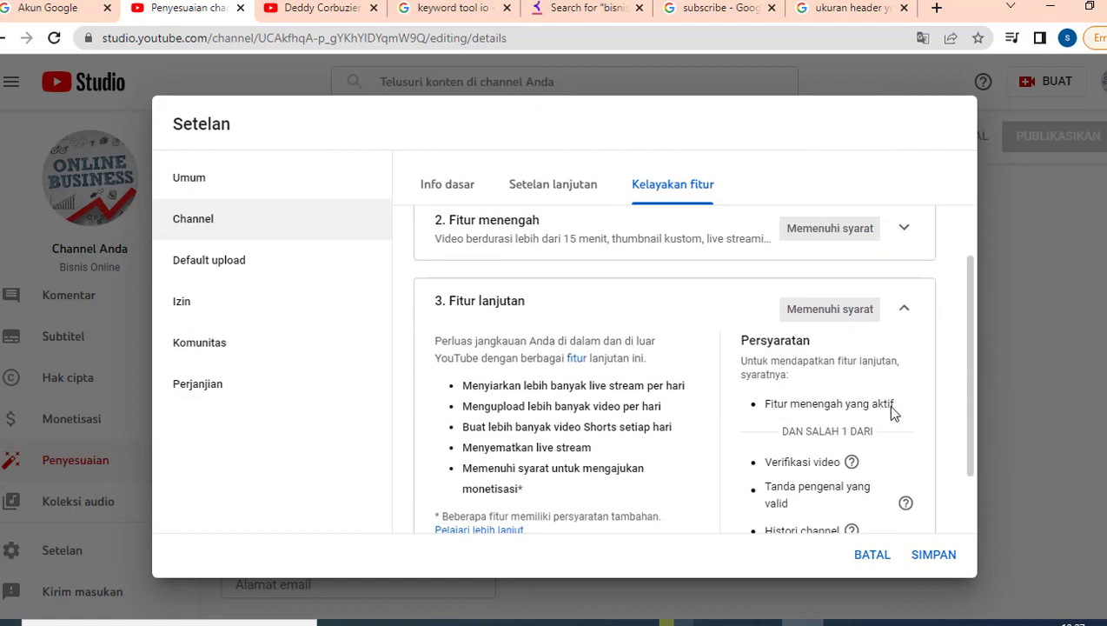
scroll(892, 408, "down", 1)
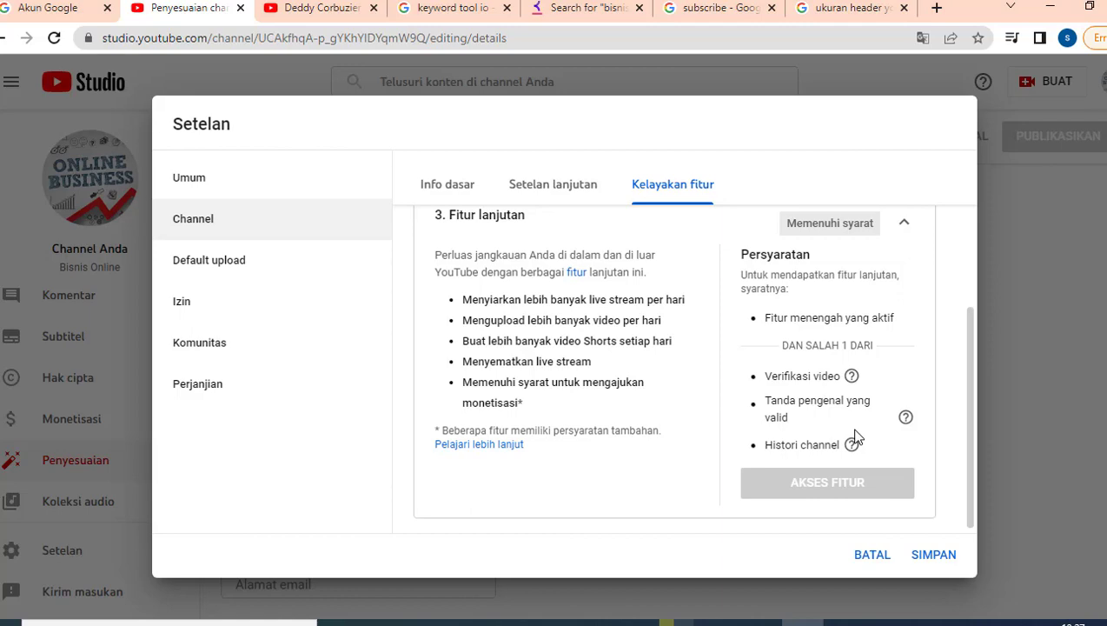
scroll(856, 437, "up", 3)
left_click(904, 395)
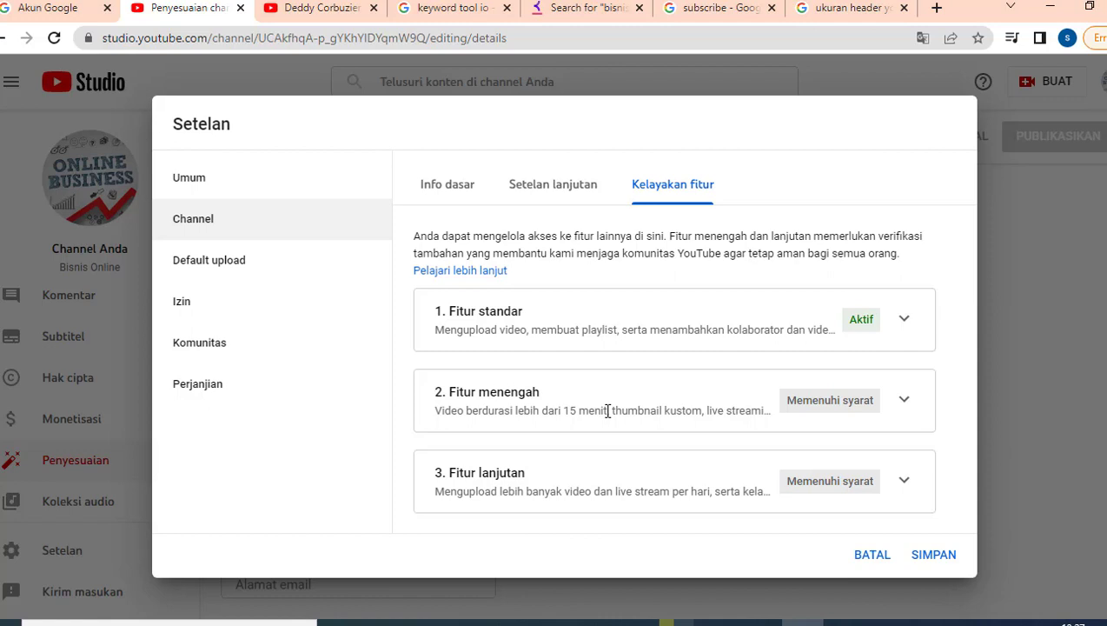
left_click(267, 269)
left_click(517, 378)
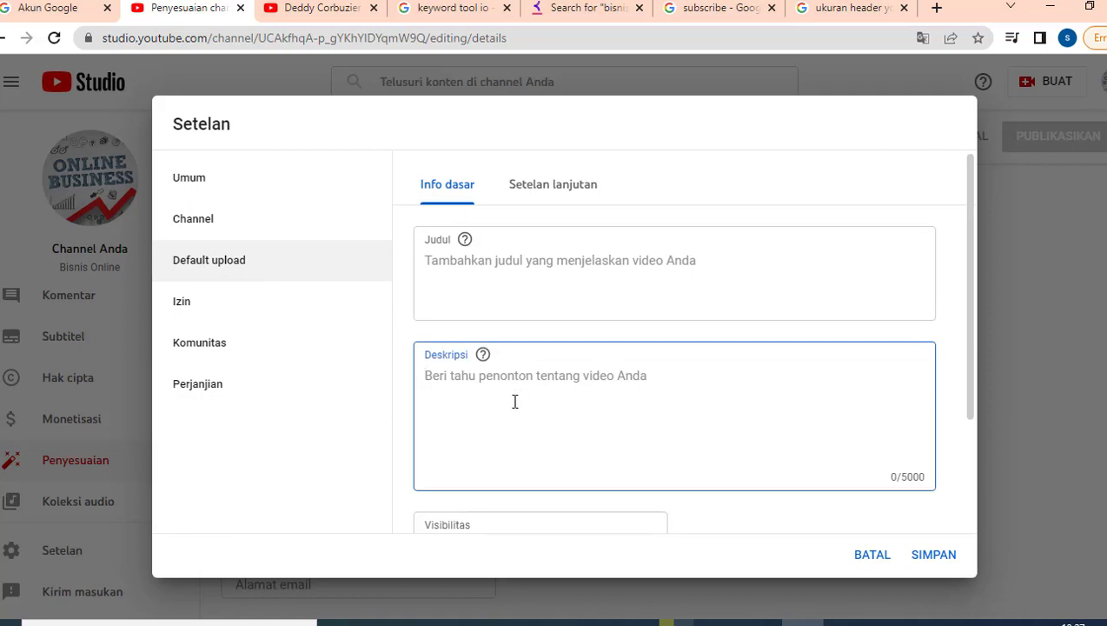
Write the description's first paragraph: 'Jangan lupa like, share dan subscribe channel ini agar memberikan manfaat untuk lebih ban…'.
scroll(515, 381, "down", 1)
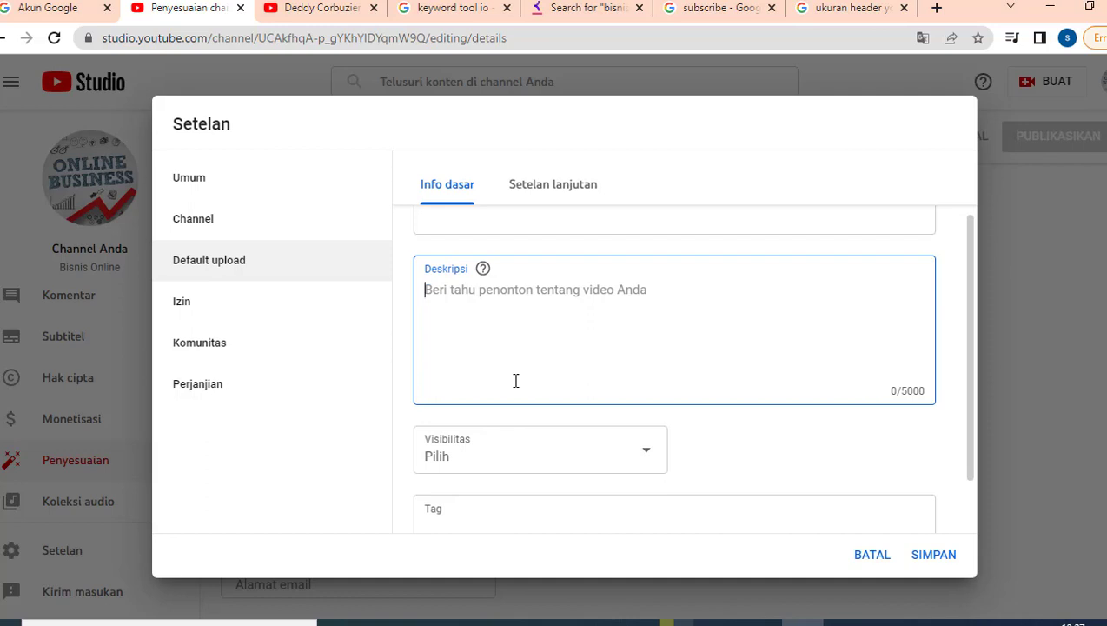
type("Jangna")
key("BackSpace")
key("BackSpace")
key("BackSpace")
type("an lup")
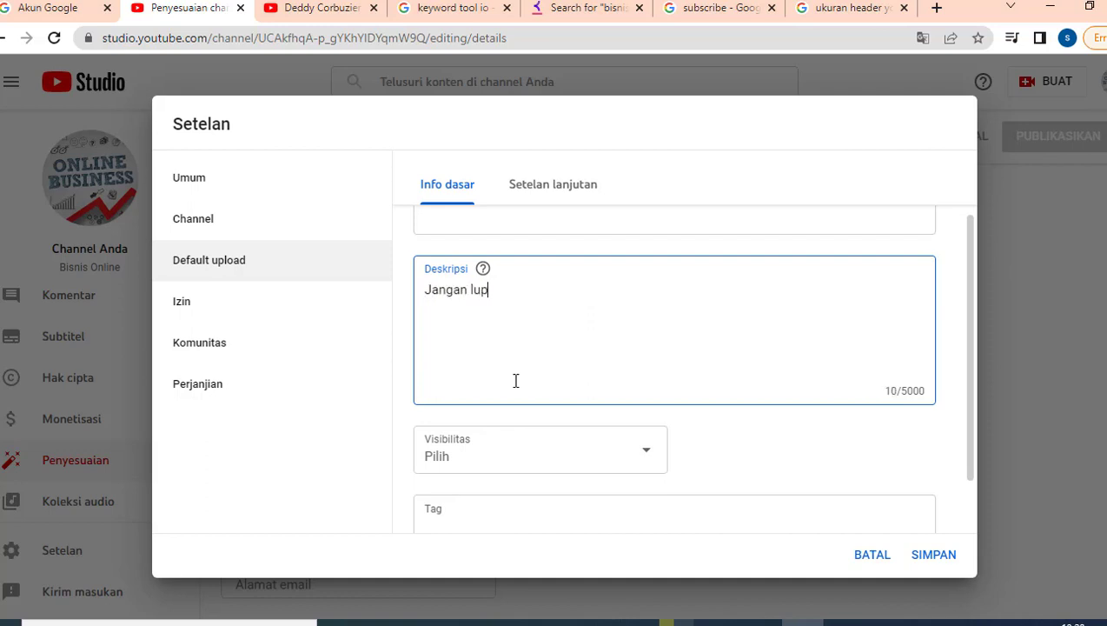
type("a like, share dan subsc")
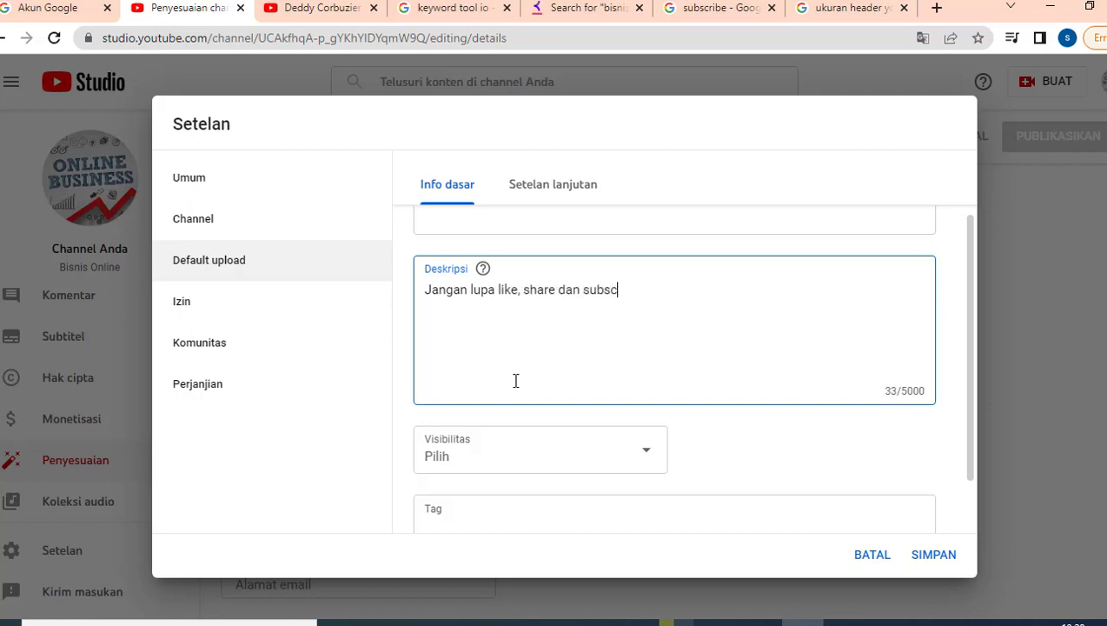
type("ribe channel")
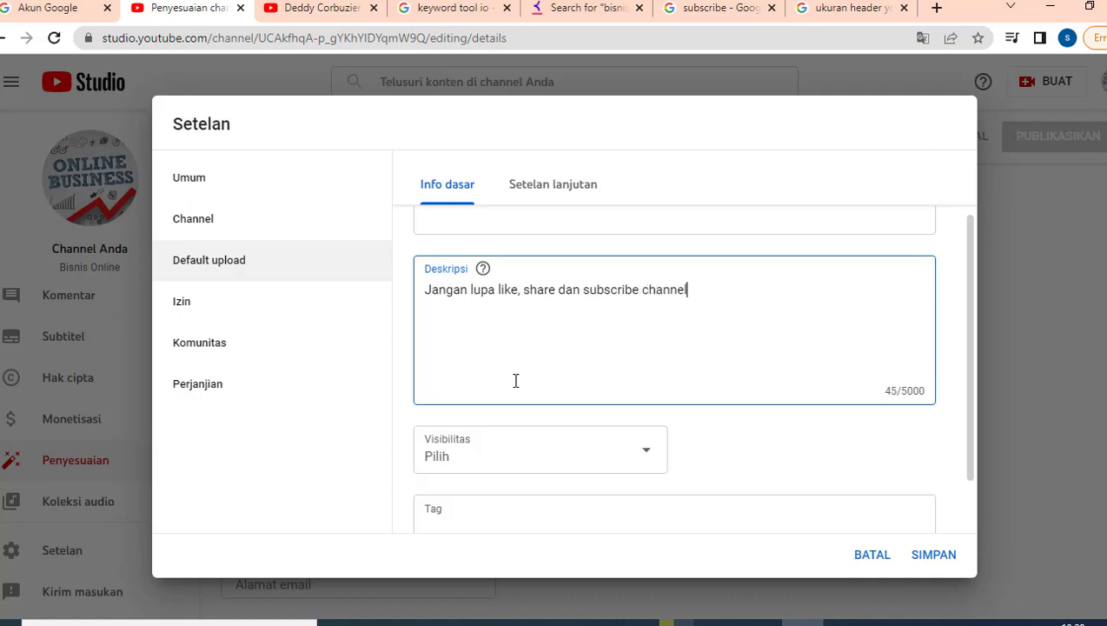
type(" ini agar member")
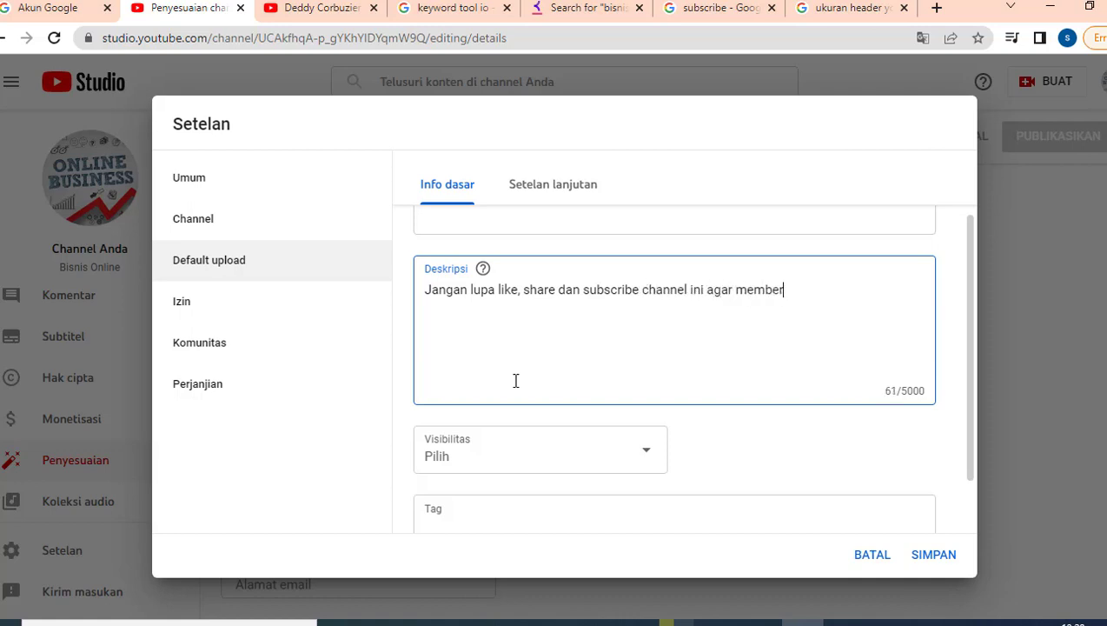
type("ikan manfaat u")
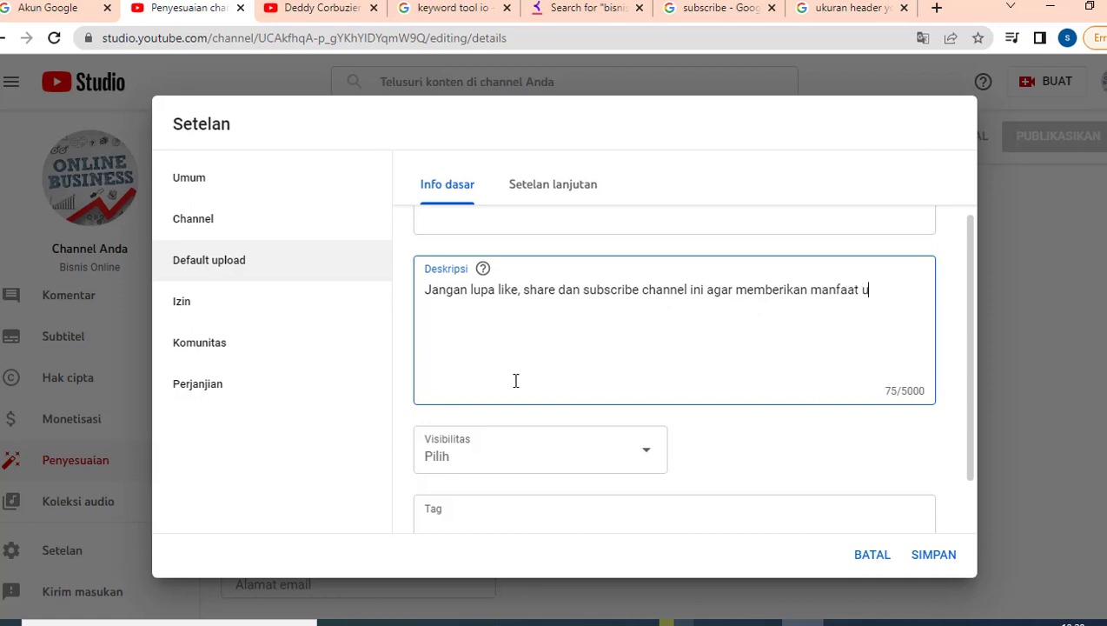
type("ntuk lebih banyak orang..")
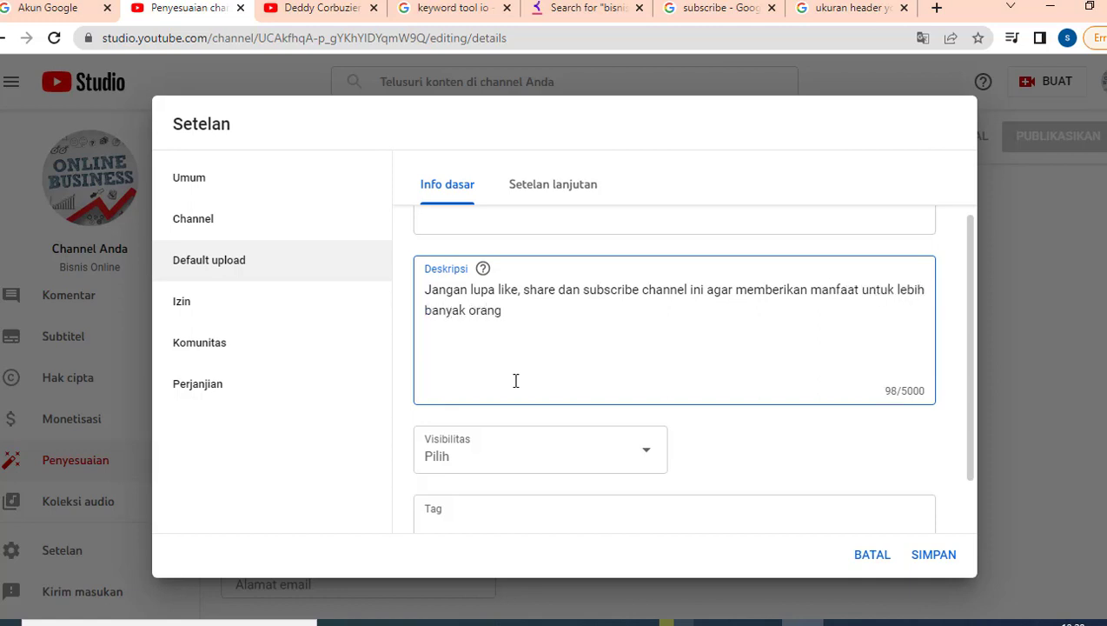
key("Return")
key("Return")
Add a 'Media sosial:' list with Facebook, Instagram, Twitter and Tiktok placeholders, then 'Terima kasih :)'.
type("Media sosial:")
key("Return")
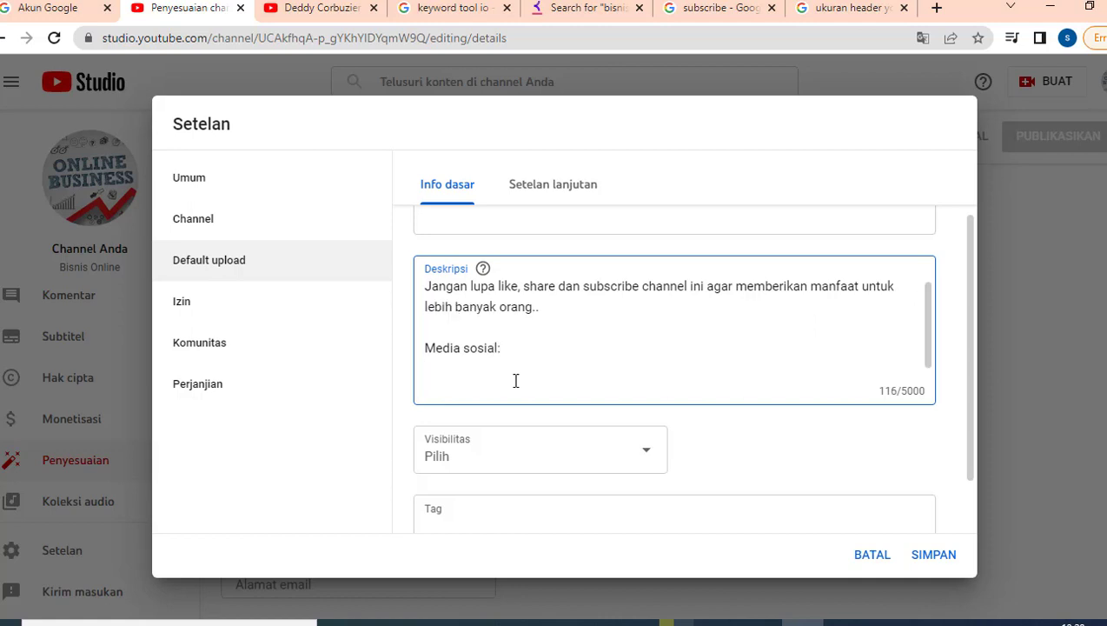
type("Facebook: ............")
key("Return")
type("Ins")
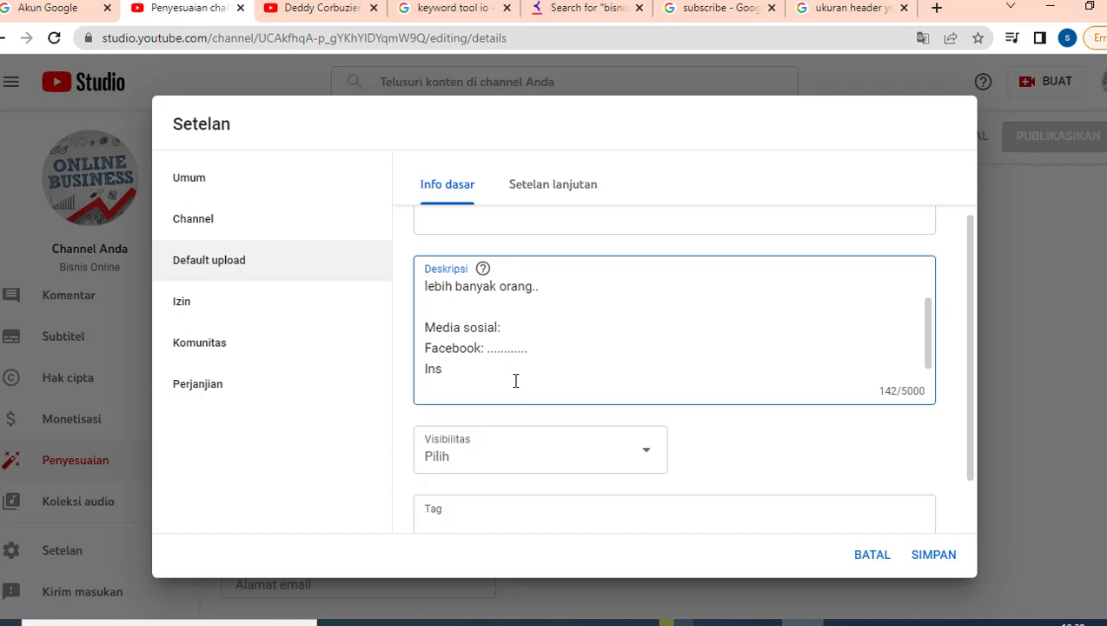
type("tagram : ........")
key("Return")
type("T")
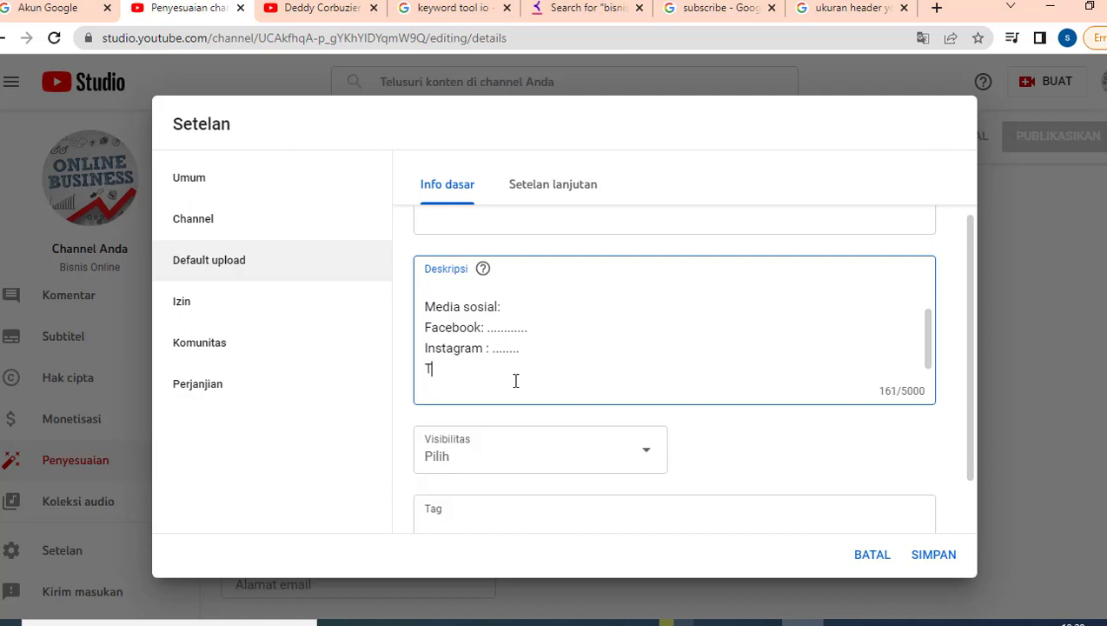
type("witter : ........")
key("Return")
type("Tiktok ")
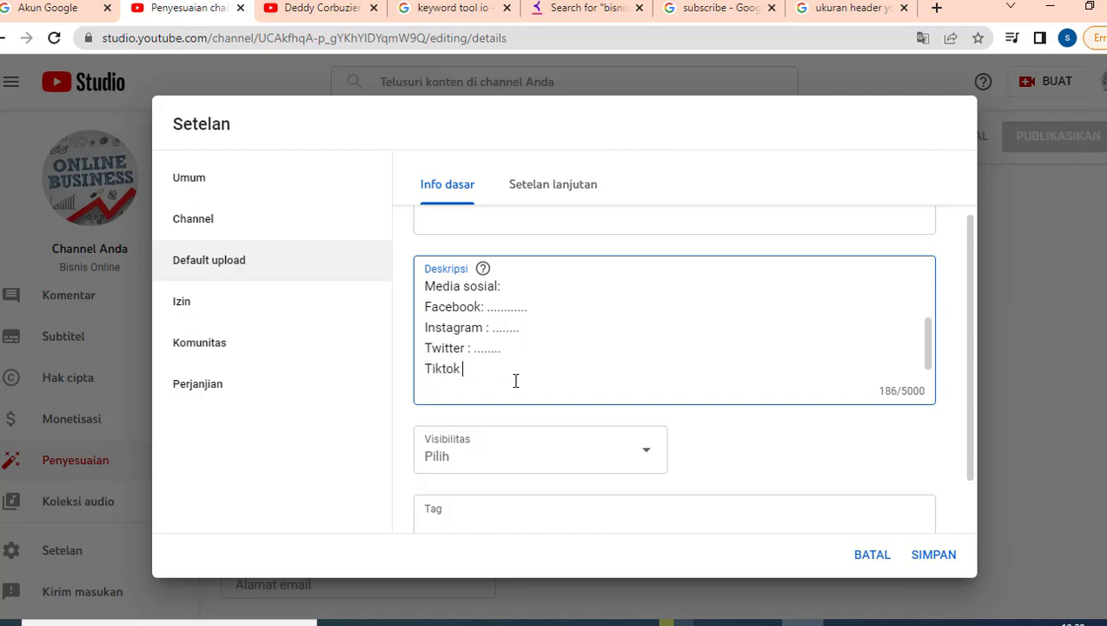
type(": .....")
key("Return")
key("Return")
type("Te")
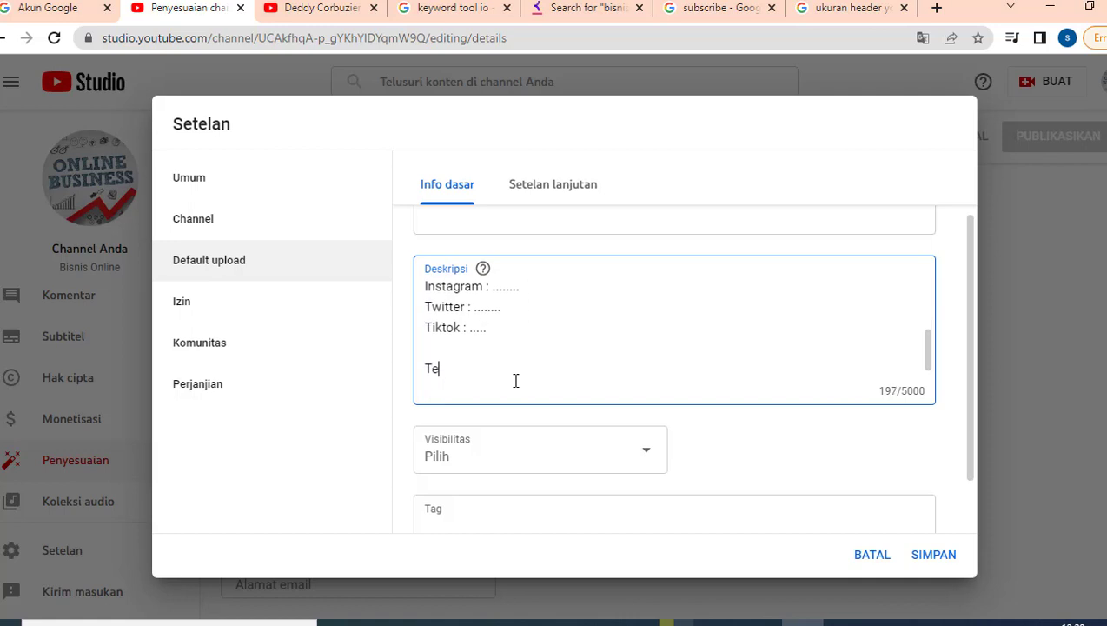
type("rima kasih :)")
Scroll back through the description to check its opening lines, selecting then deselecting them.
scroll(536, 348, "up", 3)
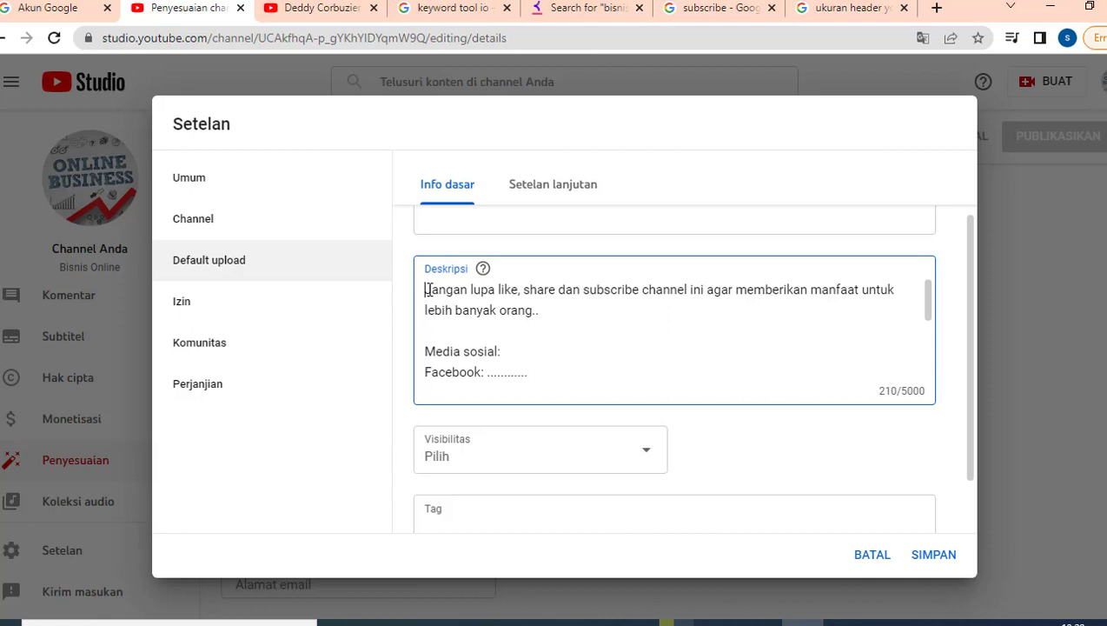
left_click_drag(426, 290, 507, 354)
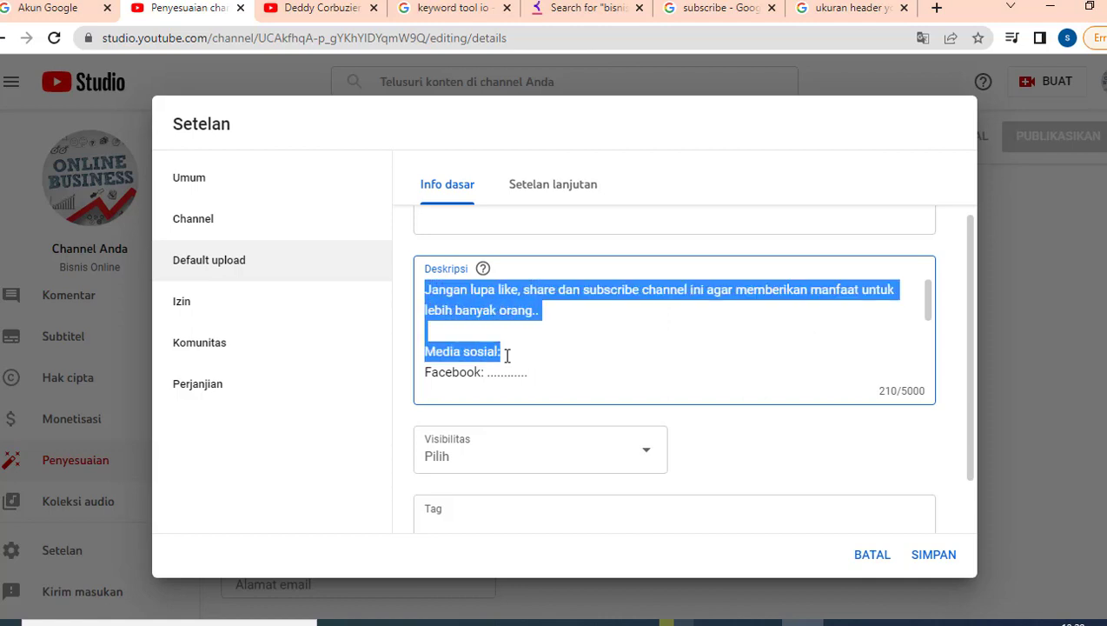
scroll(509, 355, "down", 2)
scroll(509, 355, "up", 2)
left_click(484, 323)
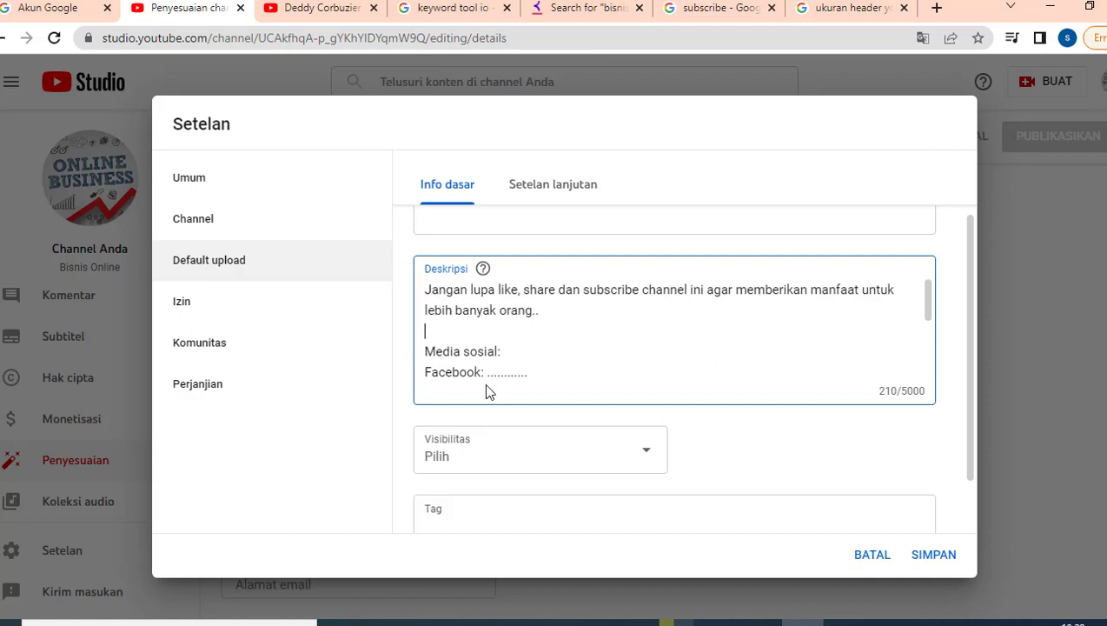
Set the default upload visibility to Publik and check the Tag field.
left_click(505, 451)
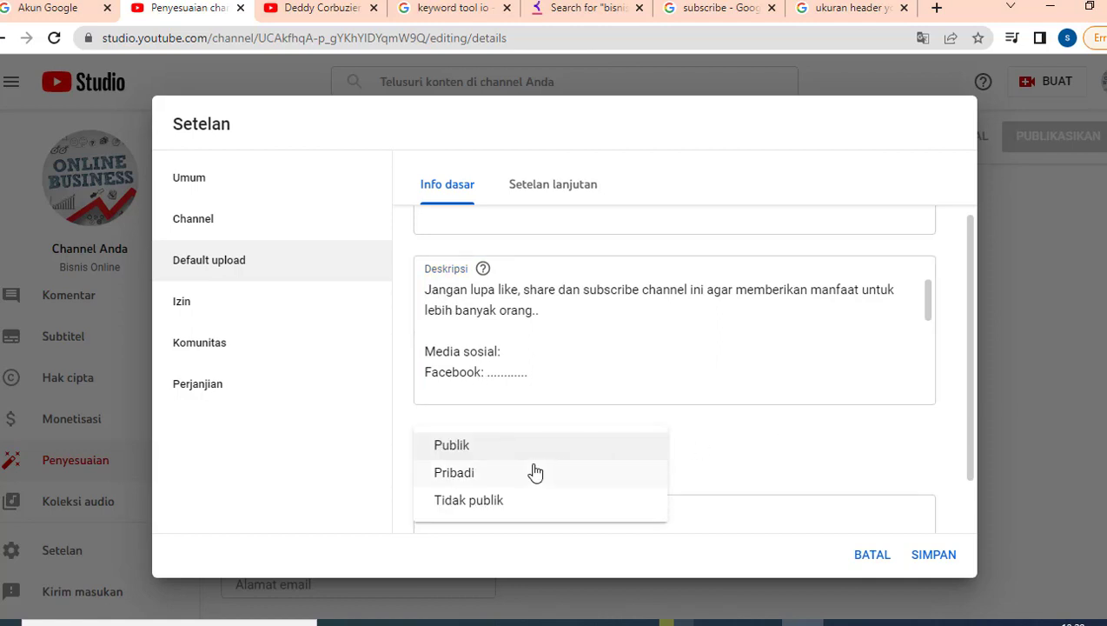
left_click(487, 447)
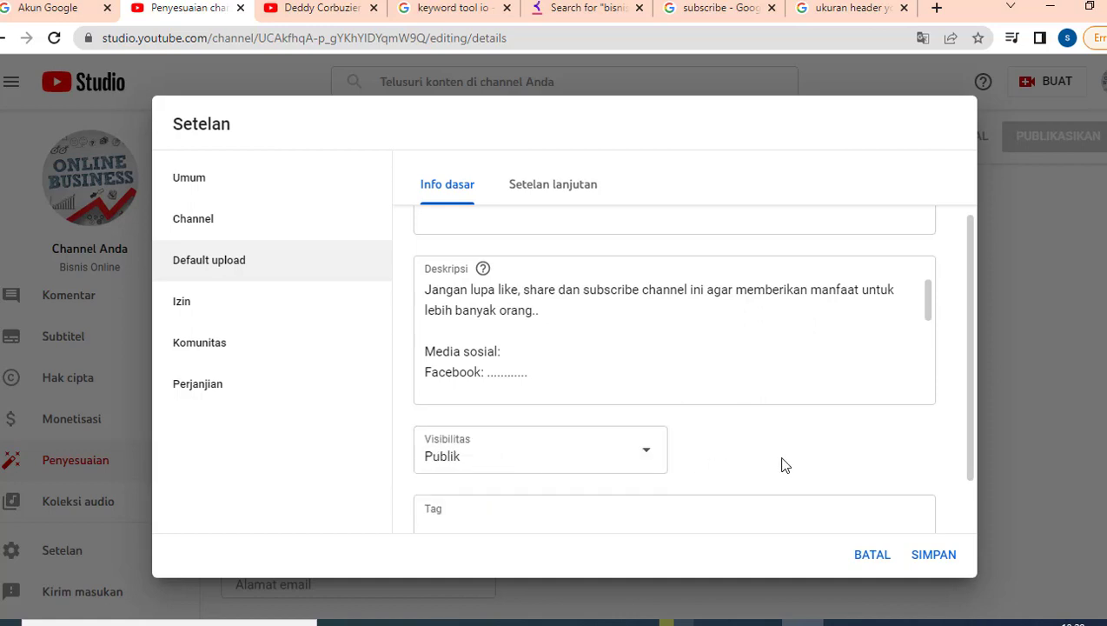
scroll(781, 462, "down", 1)
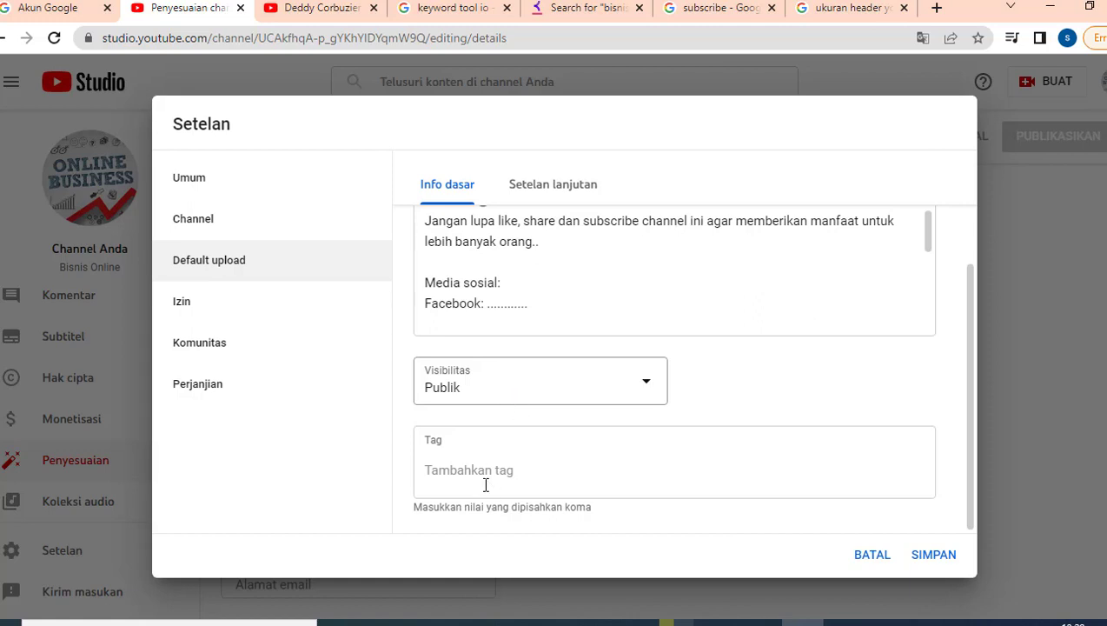
left_click(504, 464)
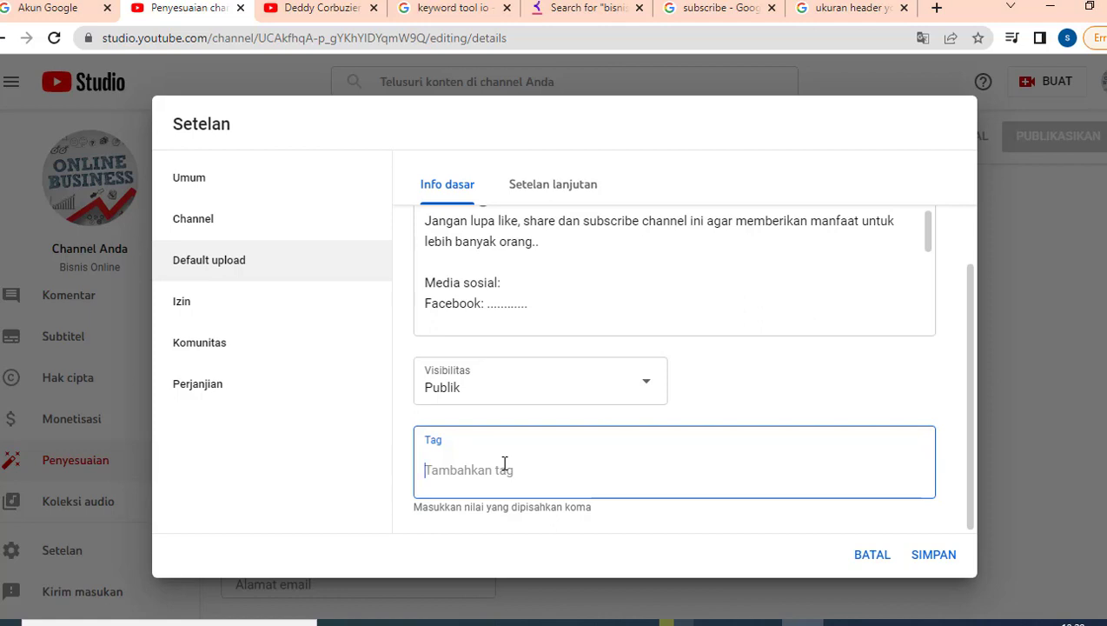
left_click(533, 199)
Browse the advanced upload, Izin, and Komunitas default comment settings, ending on Perjanjian.
scroll(546, 299, "up", 3)
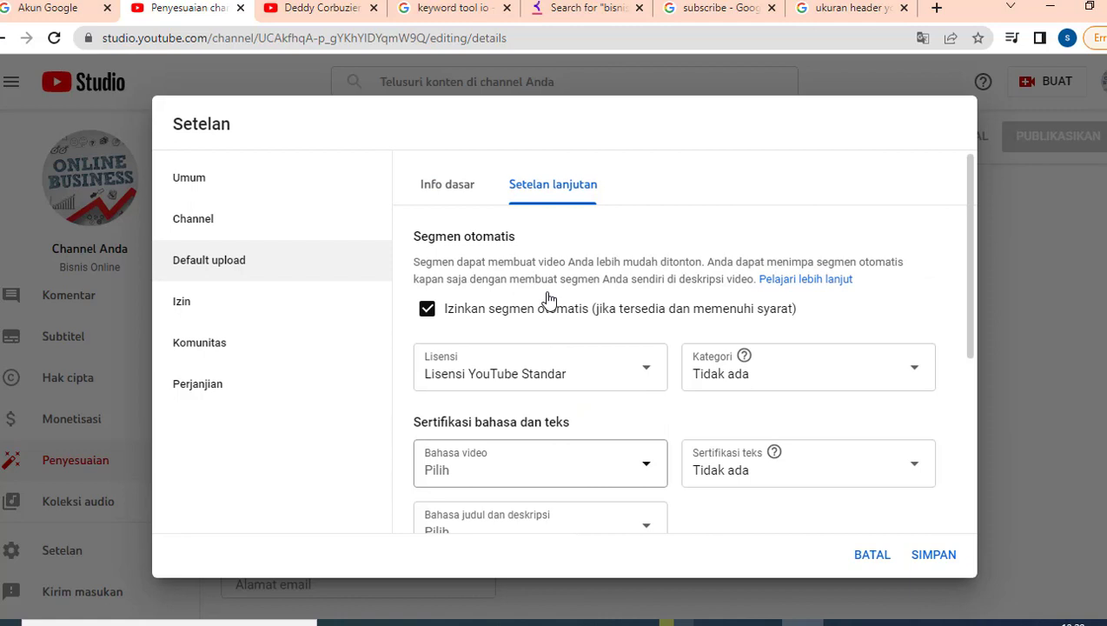
scroll(618, 404, "down", 3)
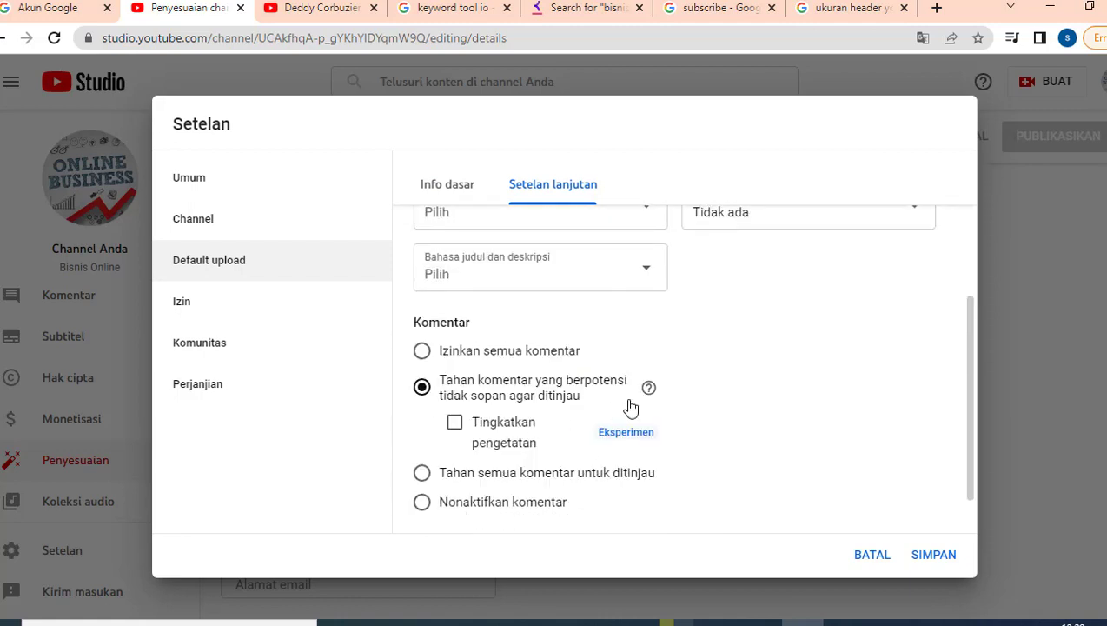
left_click(192, 311)
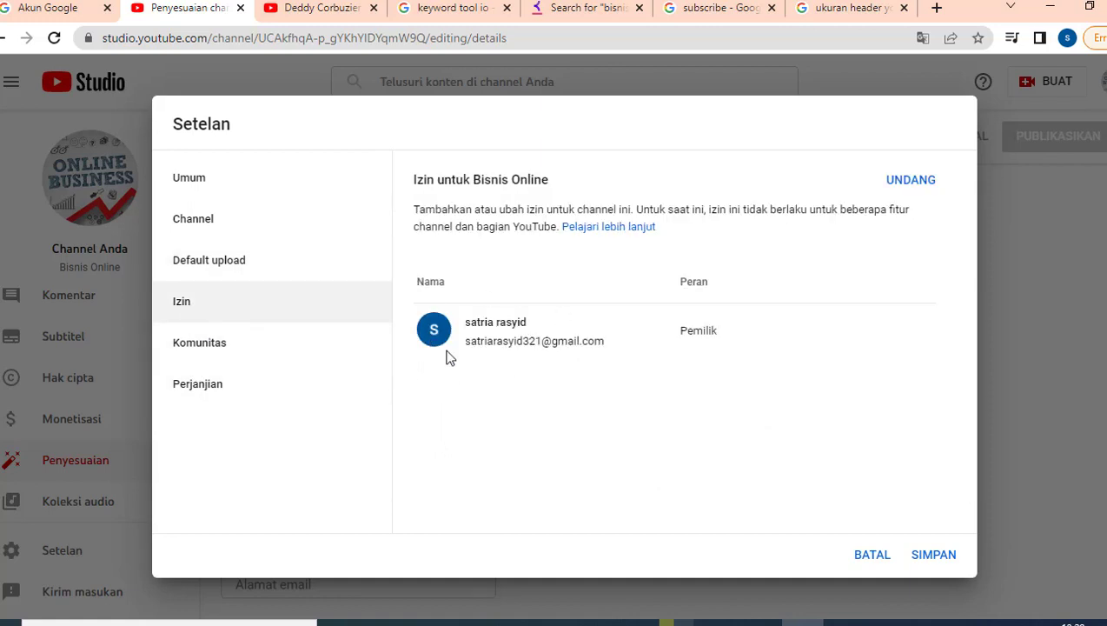
left_click(230, 352)
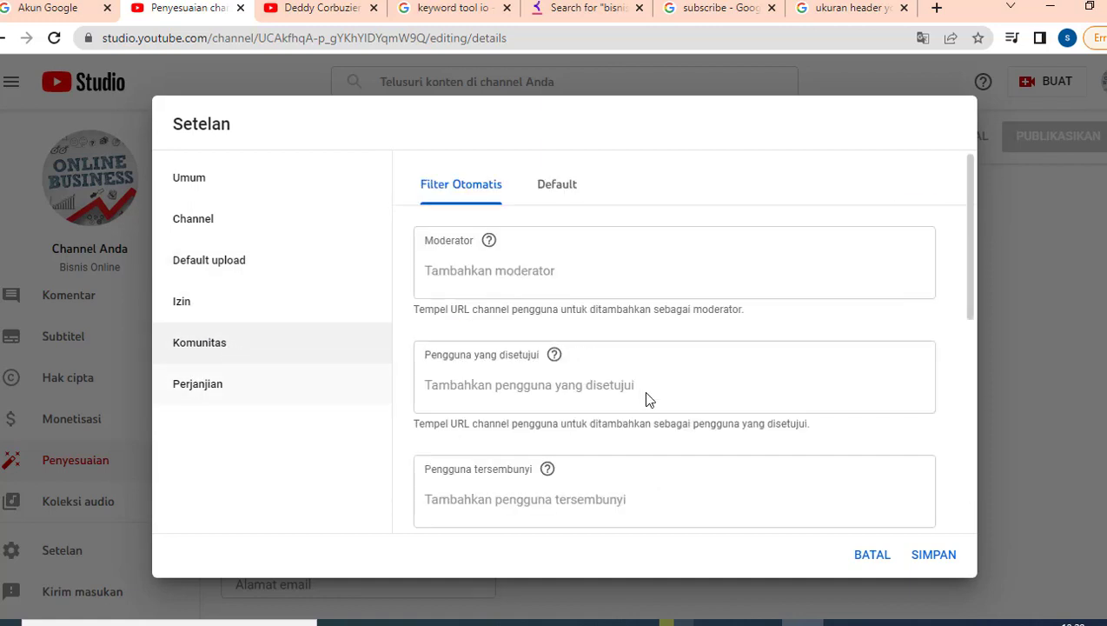
scroll(643, 394, "down", 5)
scroll(643, 395, "up", 1)
left_click(557, 186)
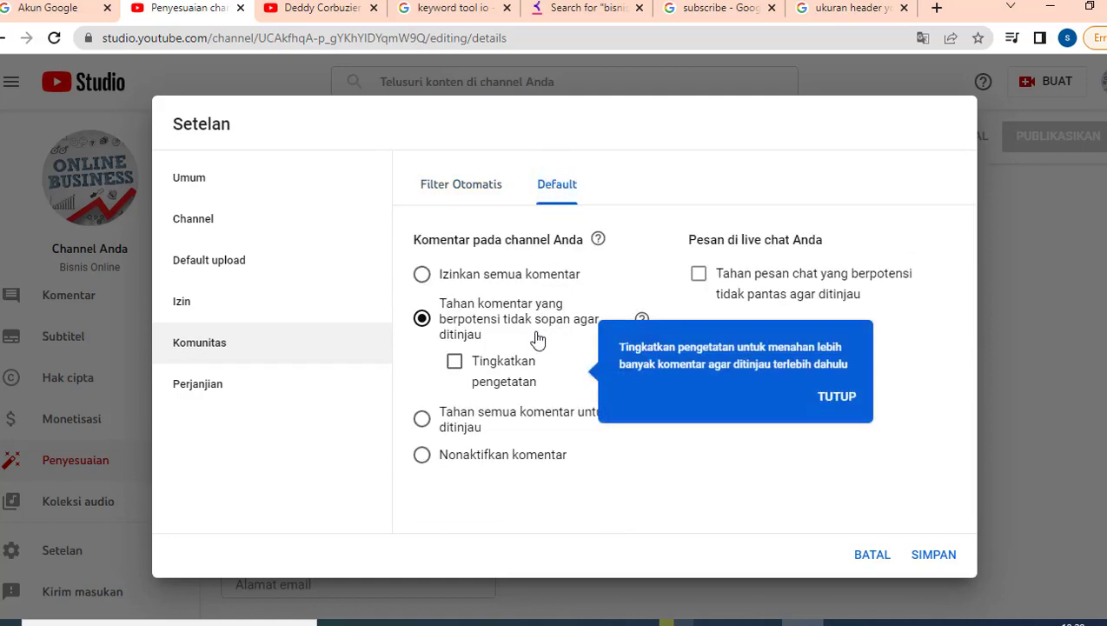
left_click(193, 392)
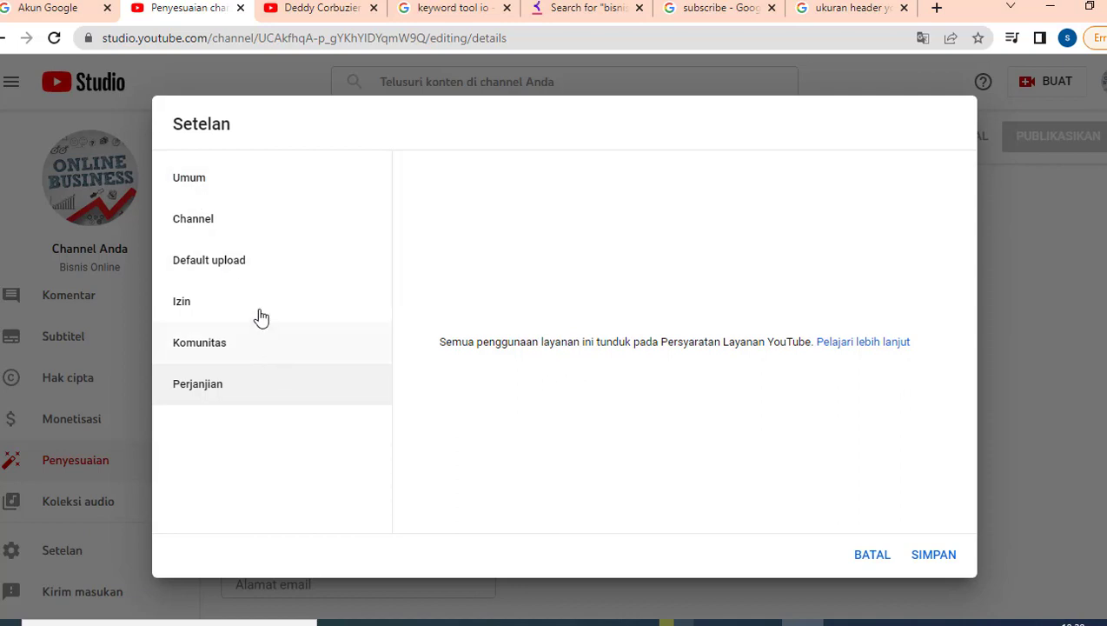
Recheck Umum currency, channel country, keywords, audience, and eligibility tiers 2 and 3, then return to Default upload.
left_click(196, 187)
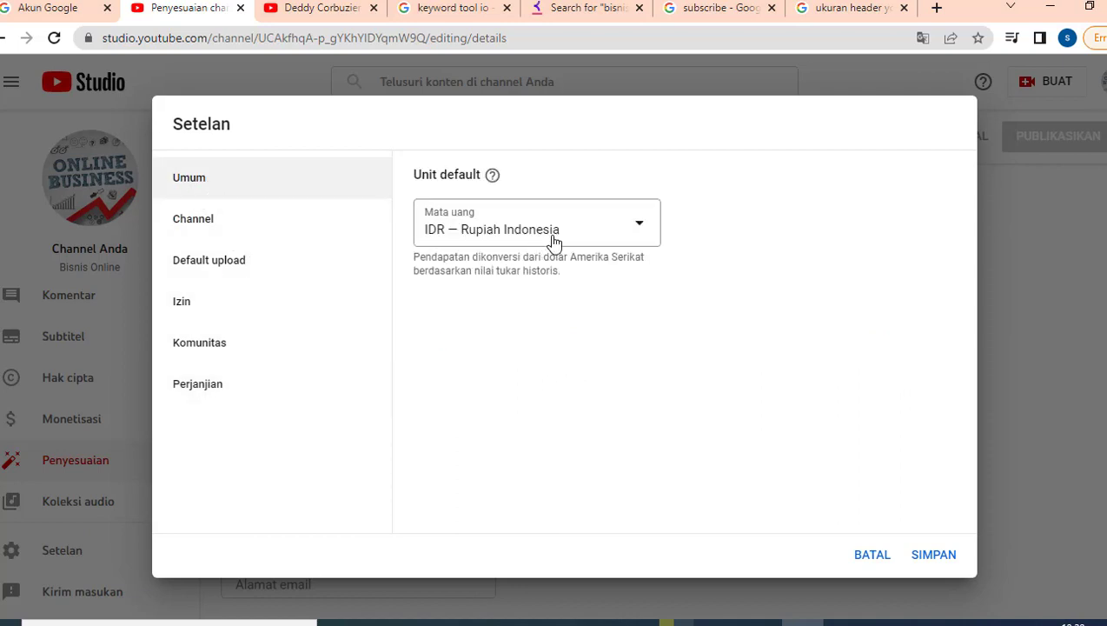
left_click(243, 228)
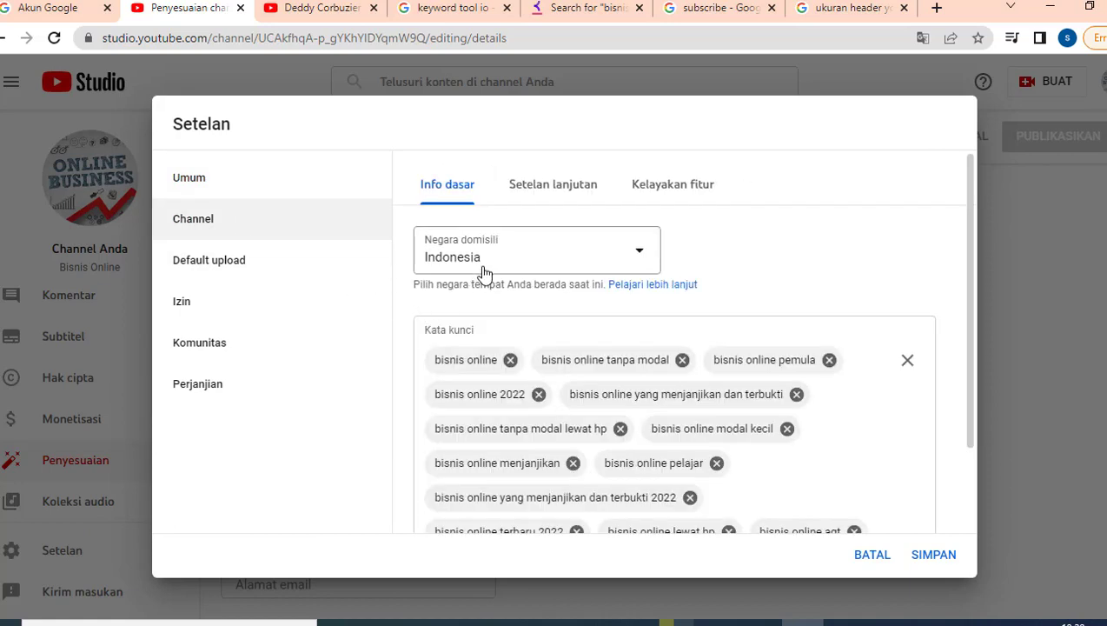
scroll(556, 391, "down", 2)
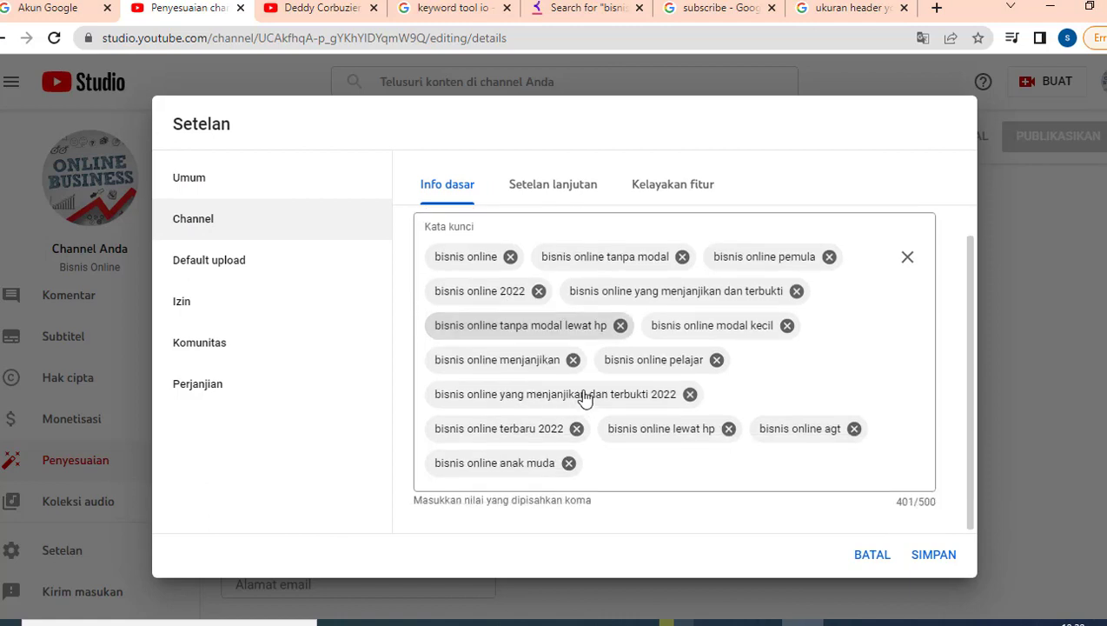
left_click(553, 191)
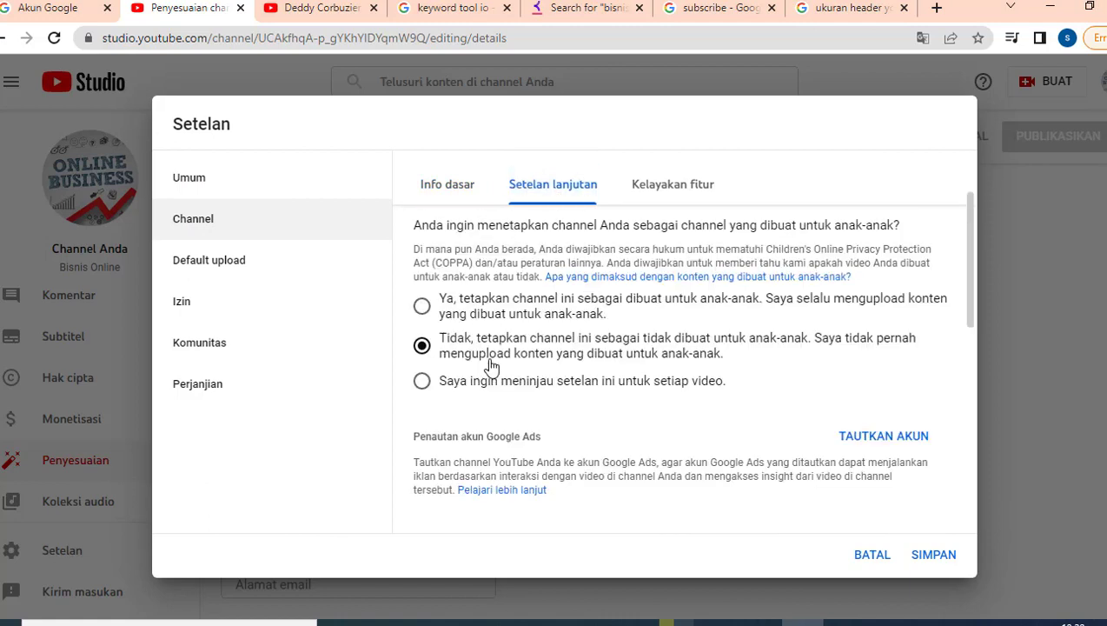
left_click(681, 192)
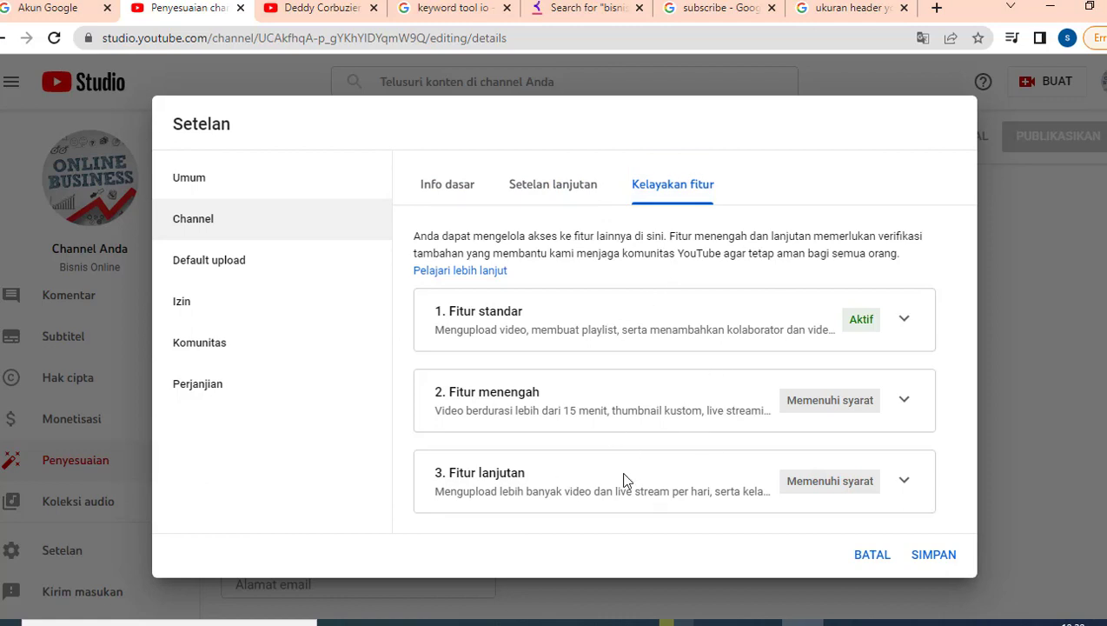
left_click(900, 403)
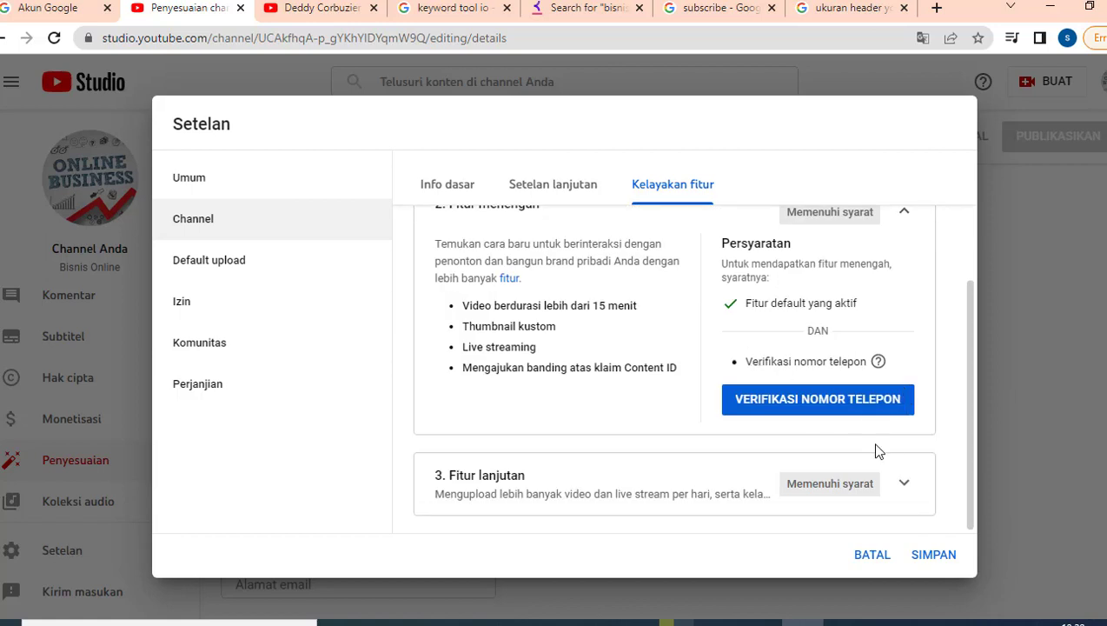
left_click(903, 483)
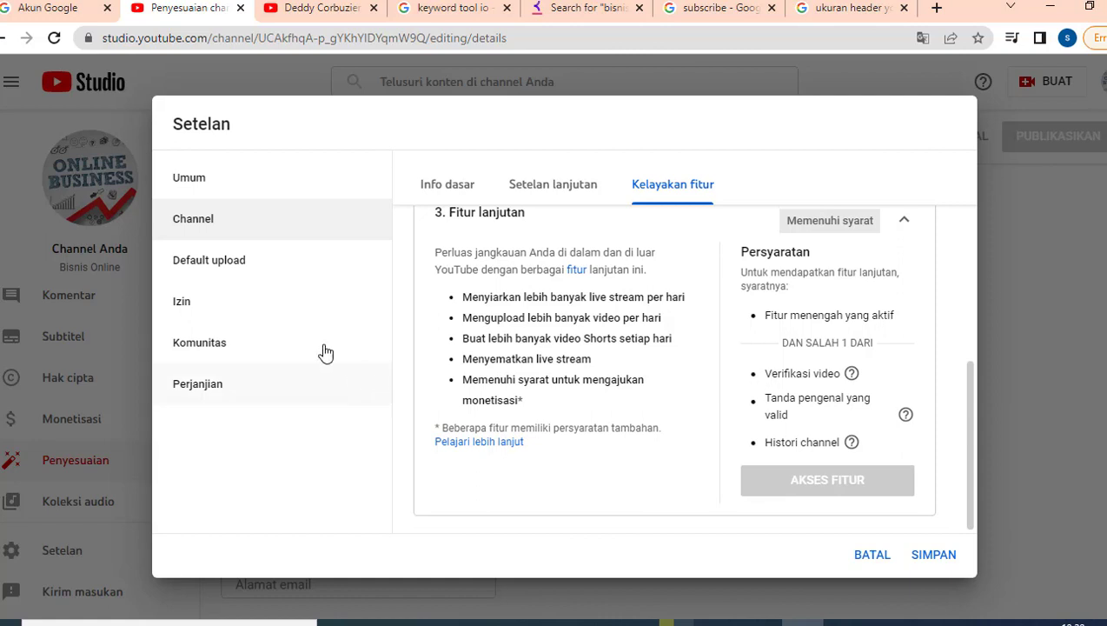
left_click(223, 273)
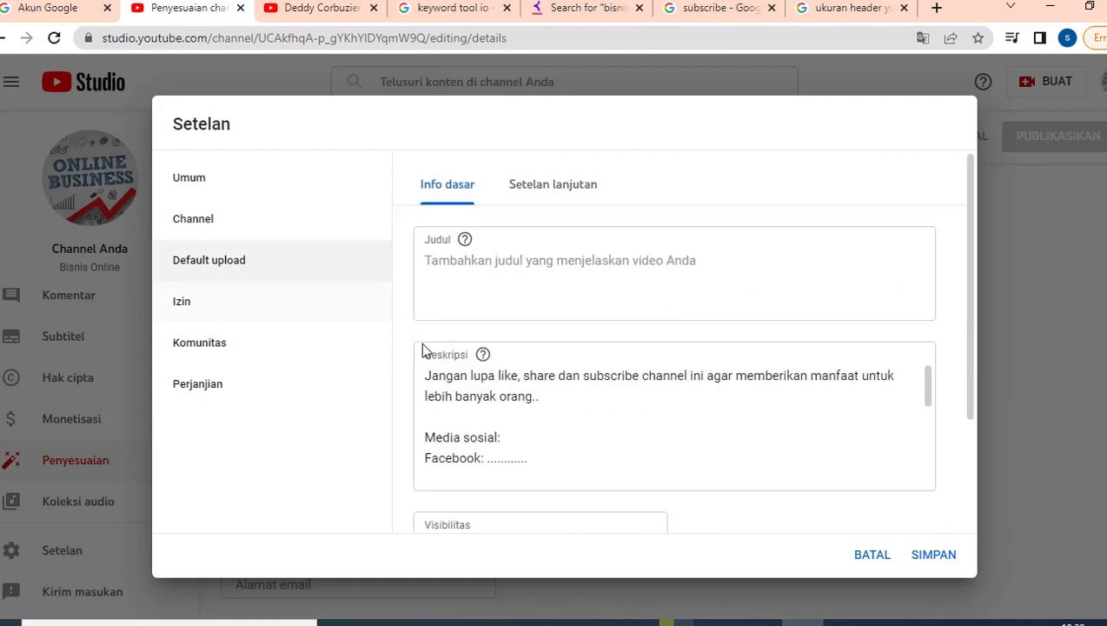
Scroll through the default description to confirm its ending and the Publik visibility.
left_click(511, 403)
scroll(512, 400, "down", 3)
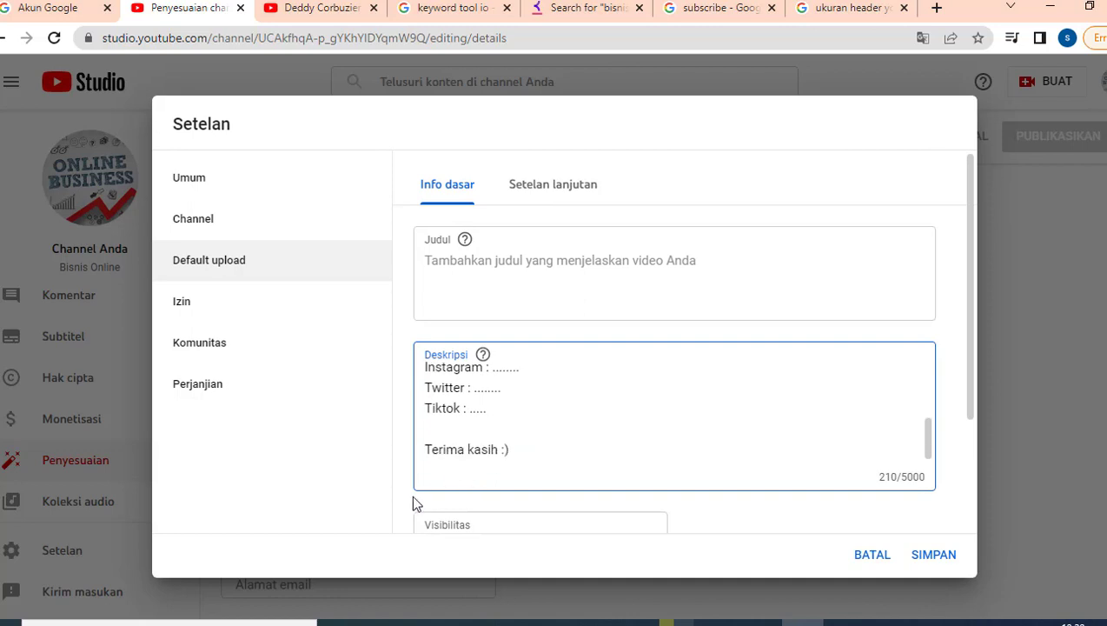
scroll(414, 502, "down", 1)
scroll(473, 465, "down", 1)
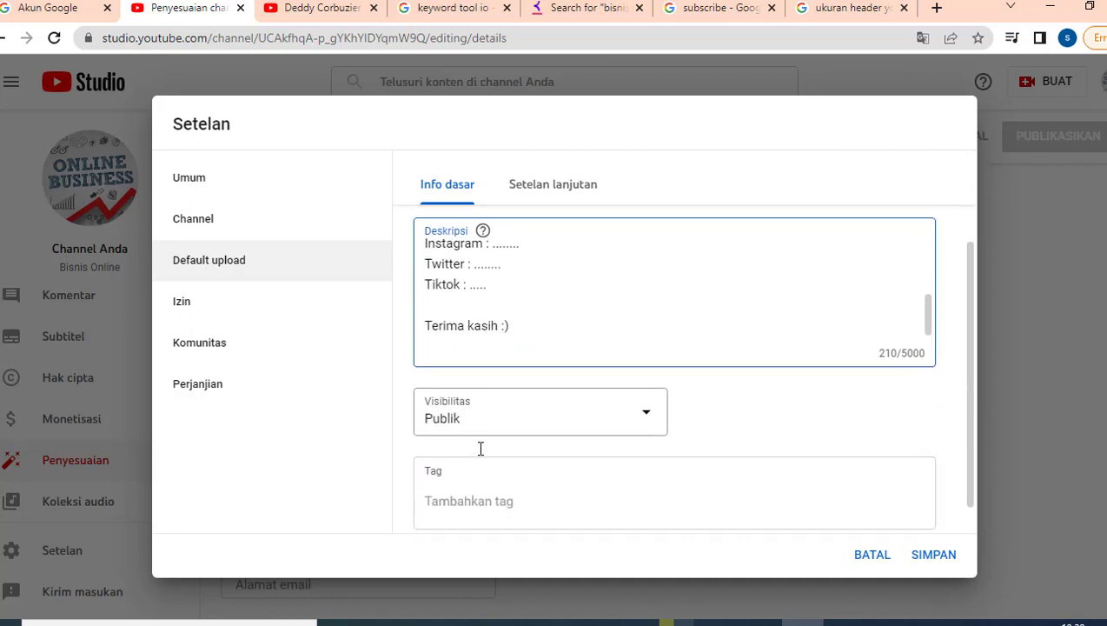
Glance over advanced upload, Izin, Komunitas and Perjanjian, then save with SIMPAN.
left_click(533, 191)
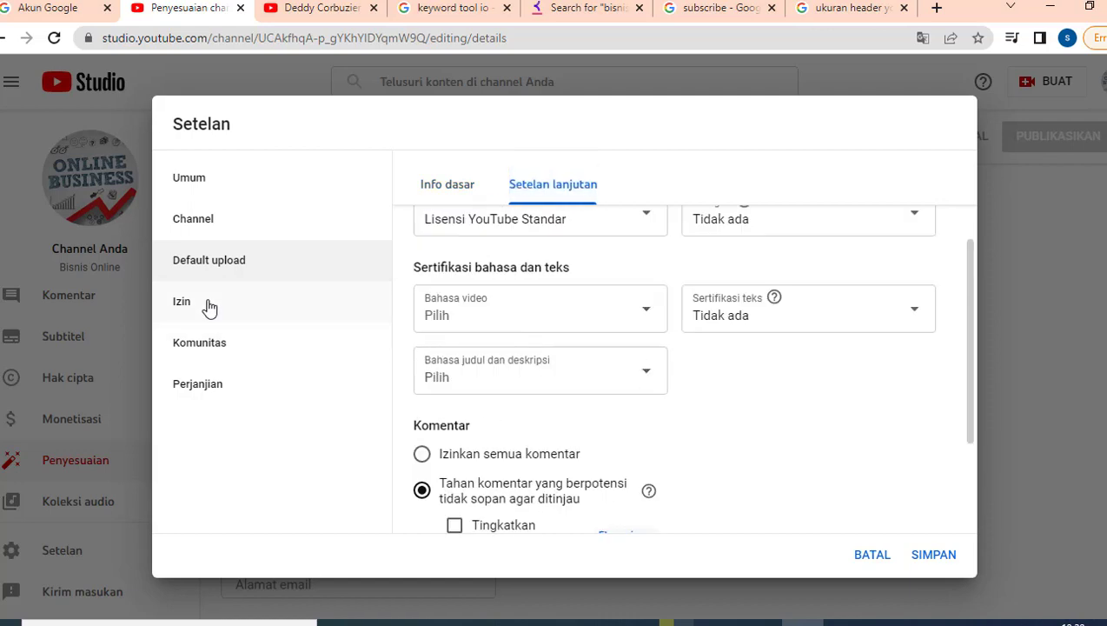
left_click(208, 306)
left_click(216, 351)
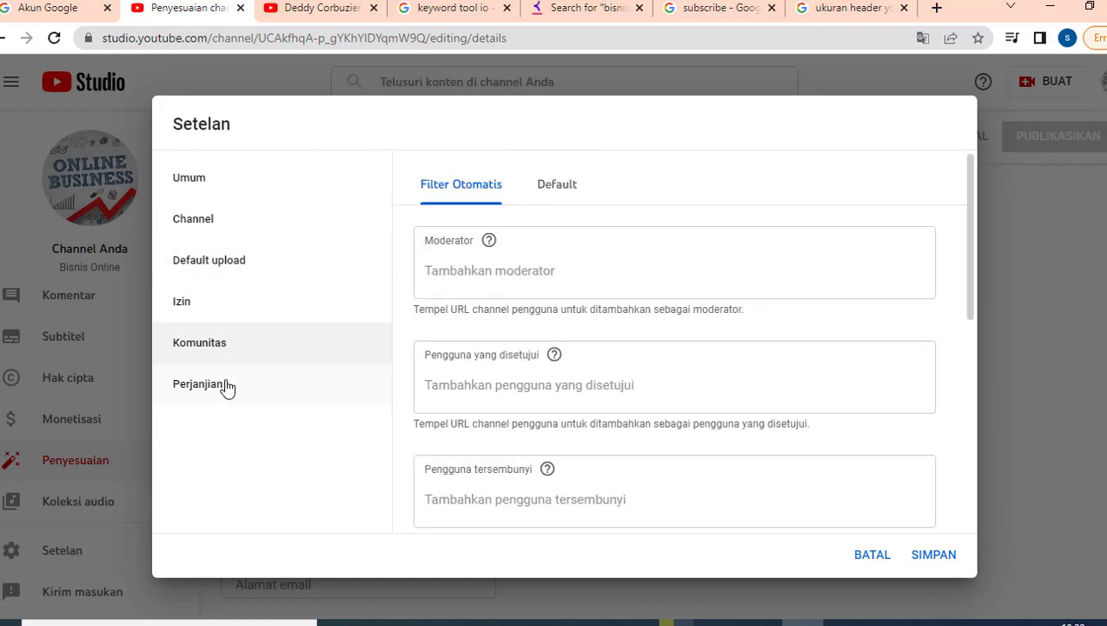
left_click(226, 387)
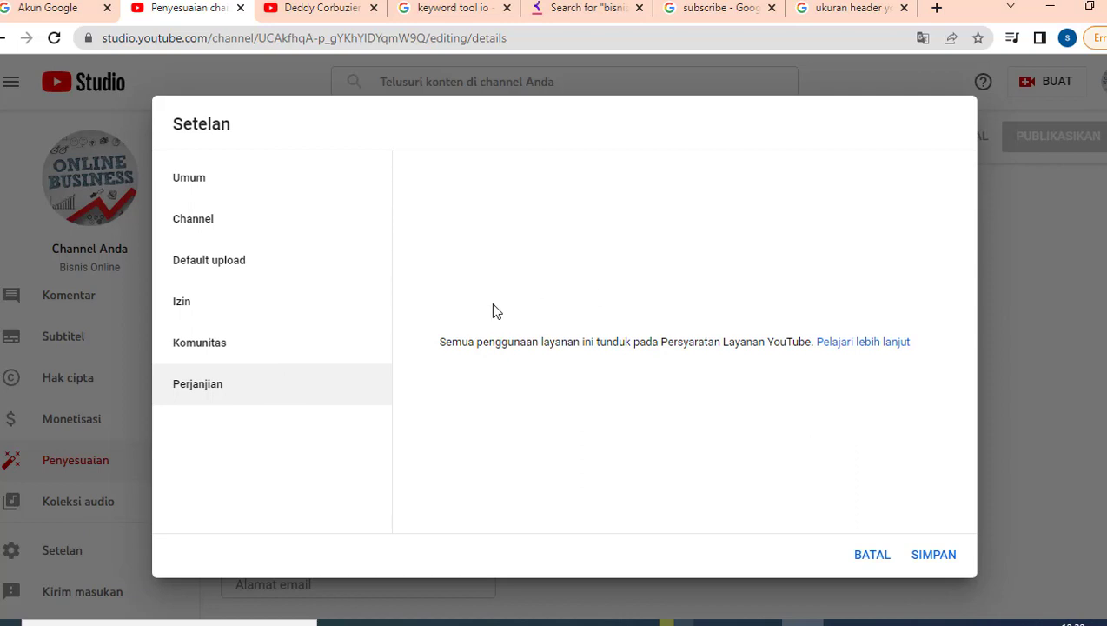
left_click(933, 554)
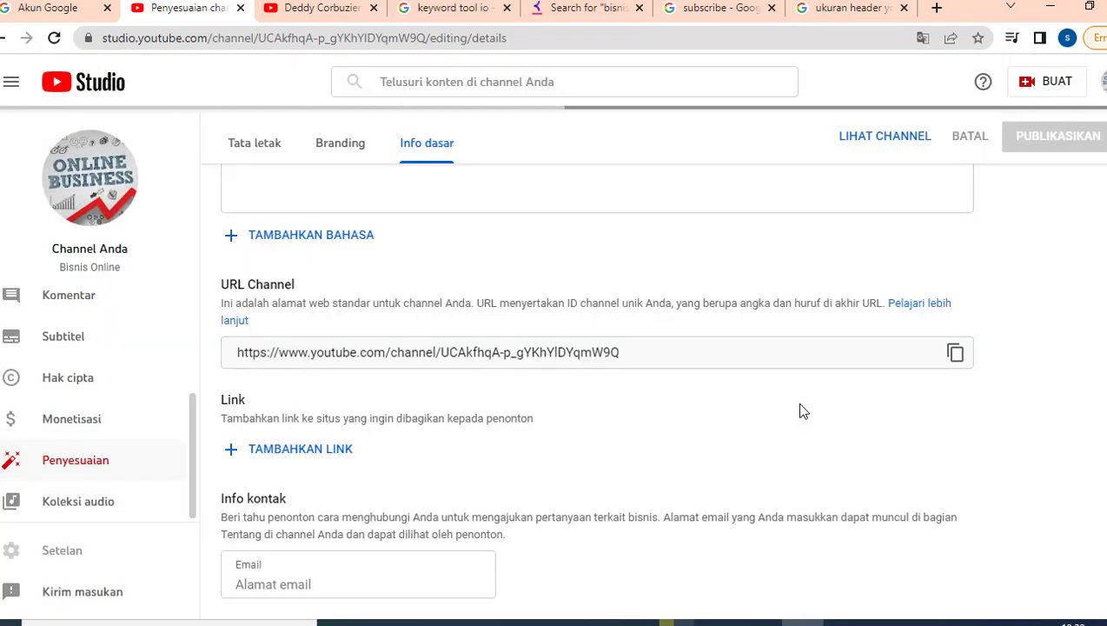